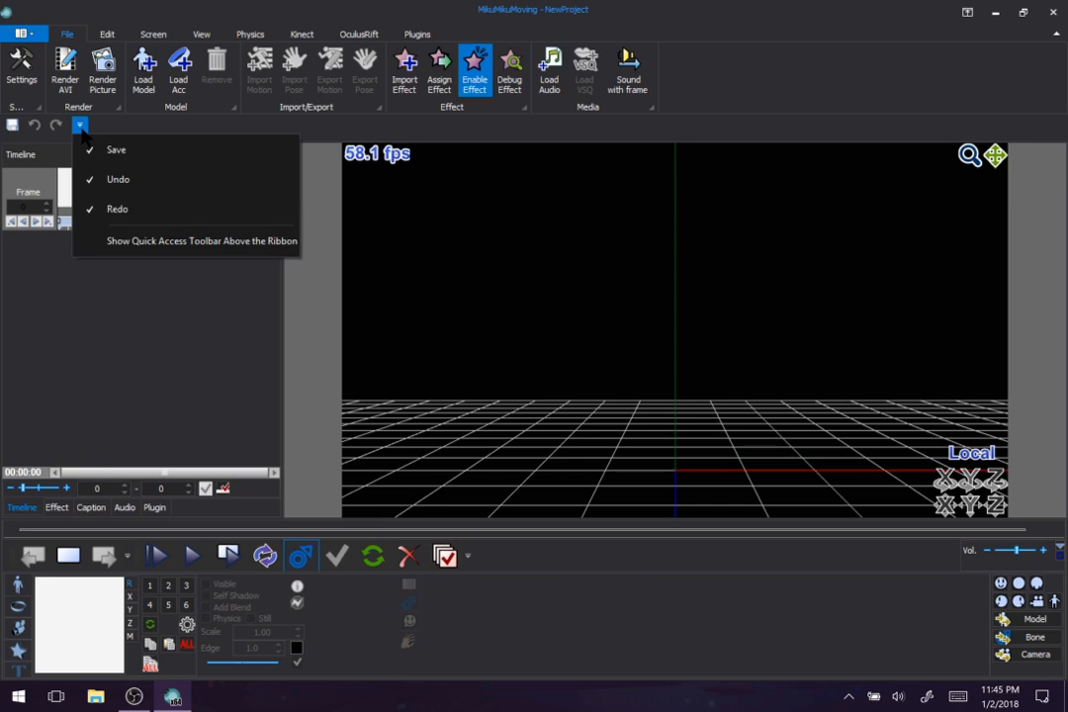
Hide and restore the playback seek bar, and move the empty project's timeline marker to frame 86
left_click(705, 138)
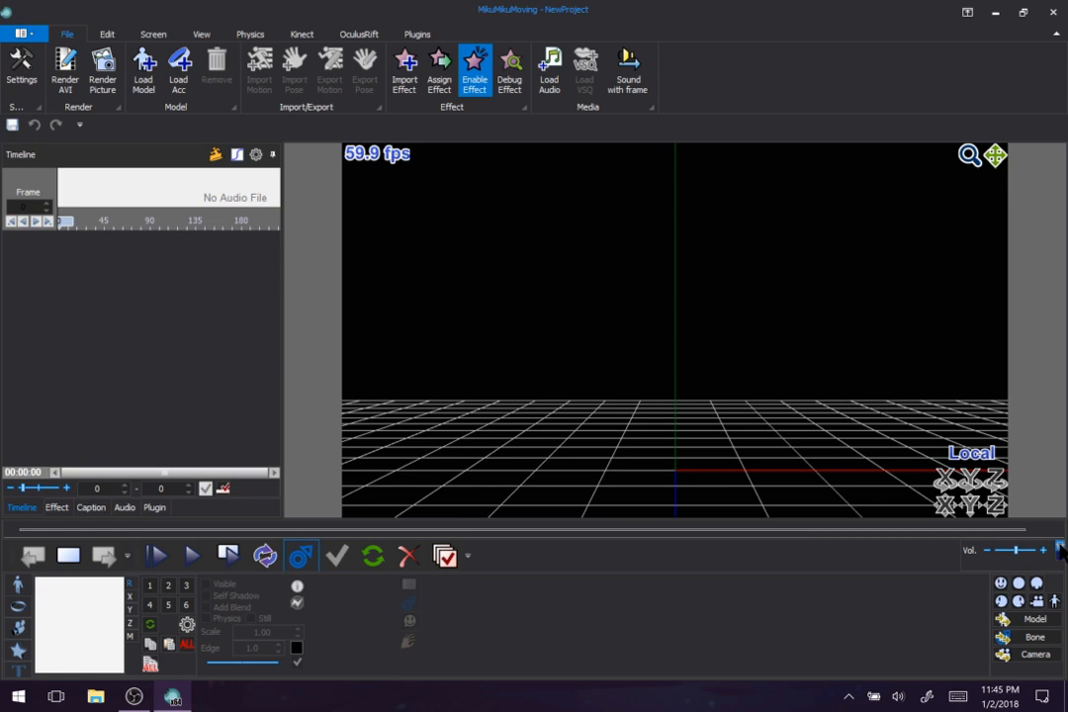
left_click(1059, 550)
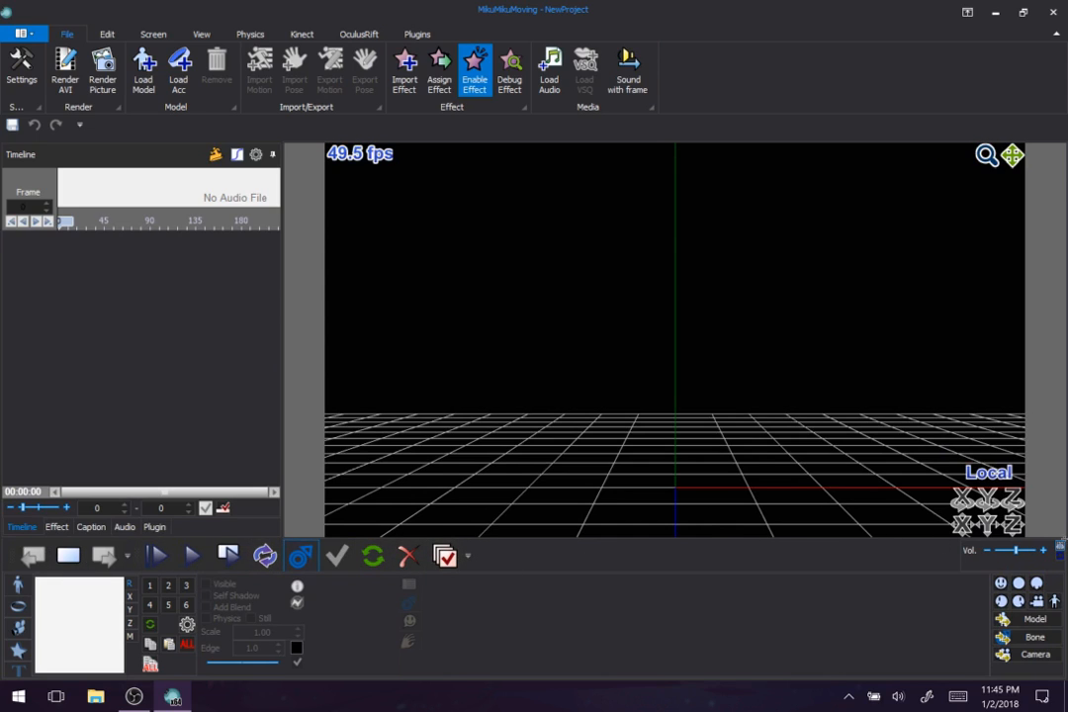
left_click(1059, 550)
left_click_drag(68, 222, 146, 222)
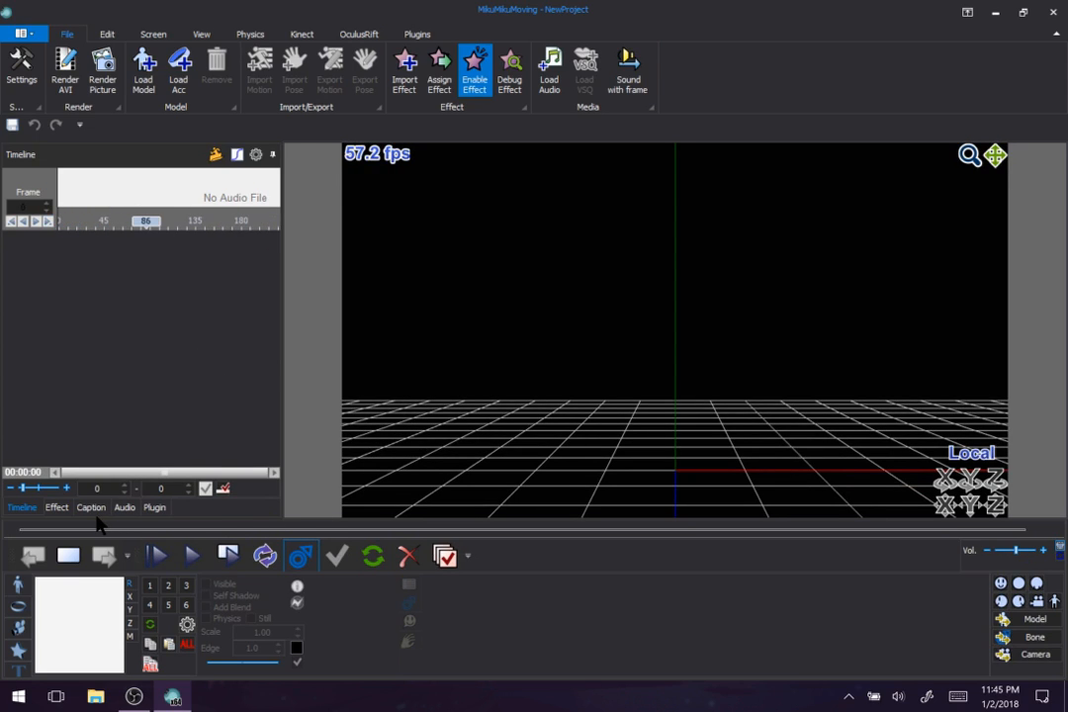
Open the saved project tut, browsing to it from the AZmaybe9 folder
left_click(18, 33)
left_click(76, 174)
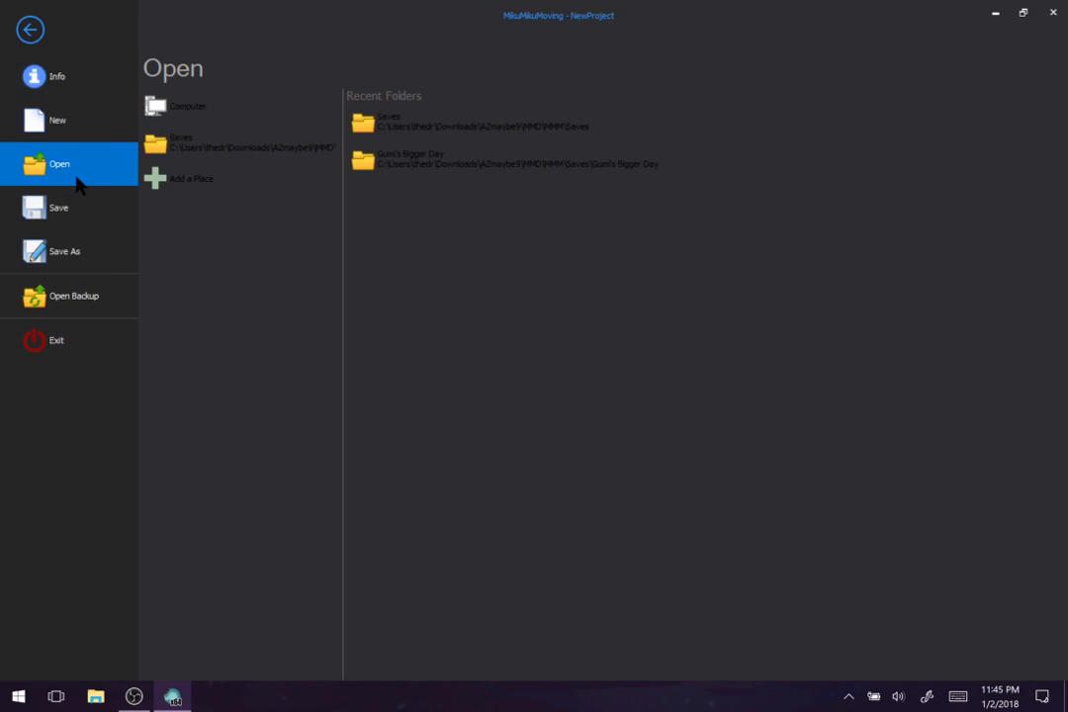
left_click(239, 141)
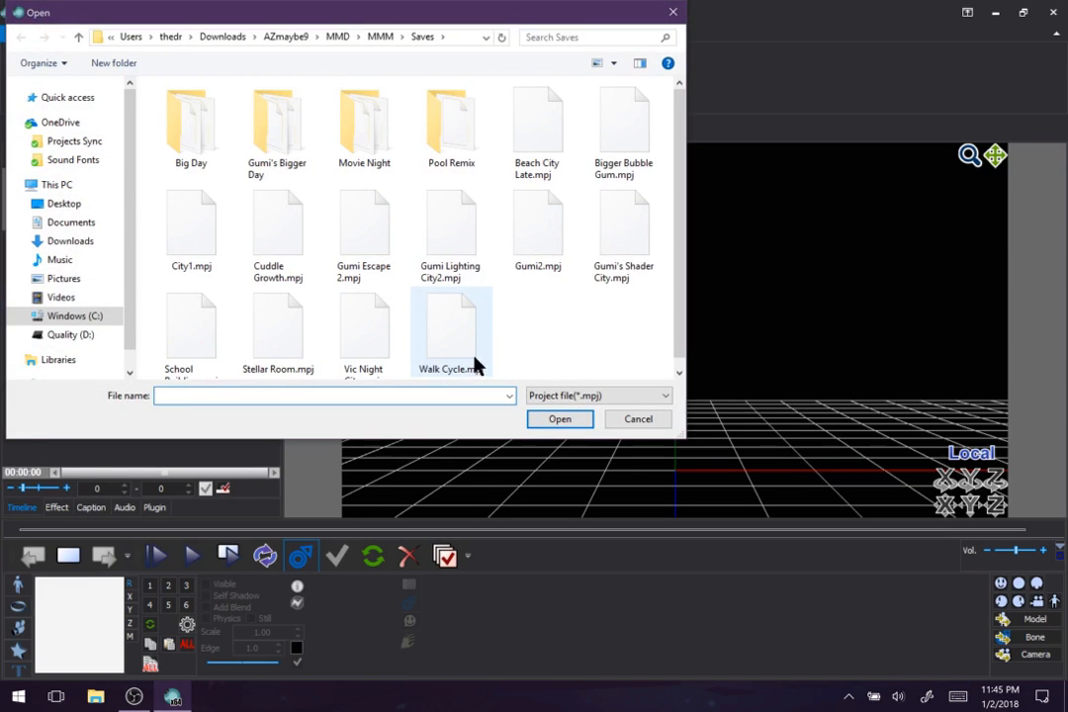
scroll(560, 346, "down", 1)
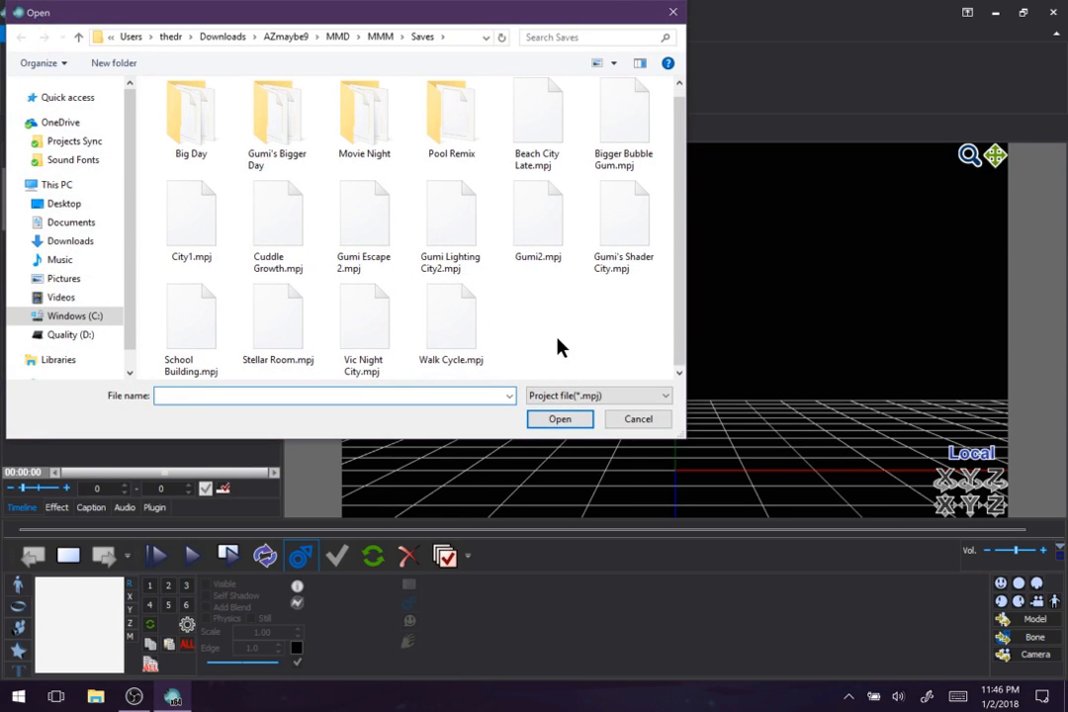
scroll(562, 347, "up", 1)
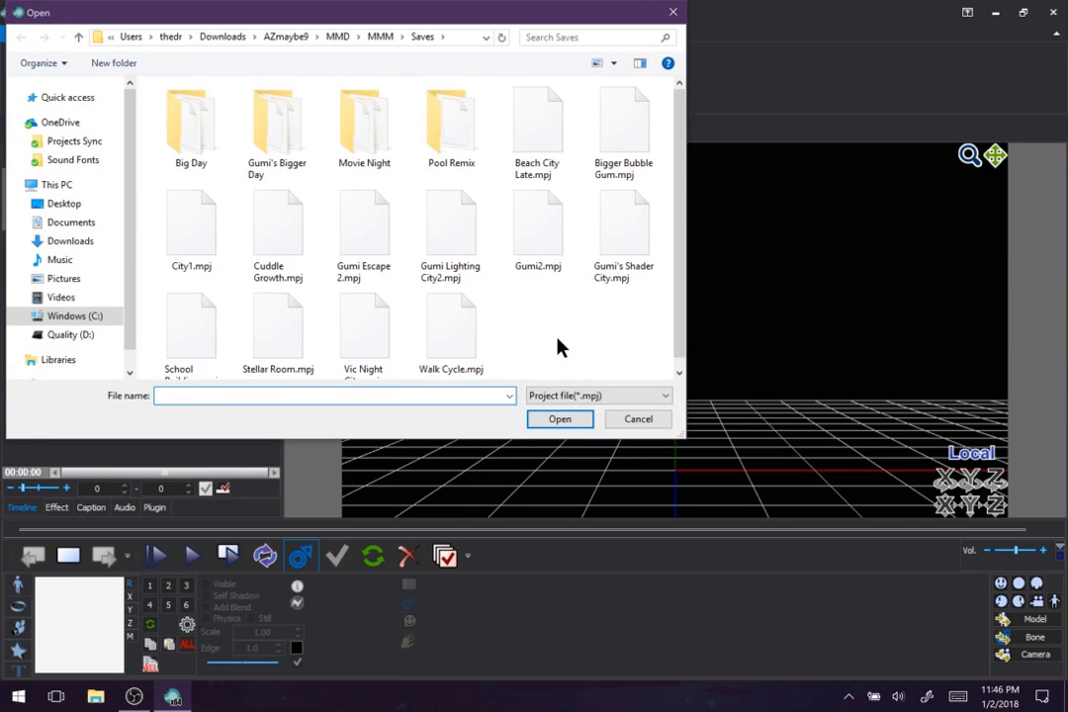
left_click(277, 36)
left_click(208, 198)
double_click(207, 198)
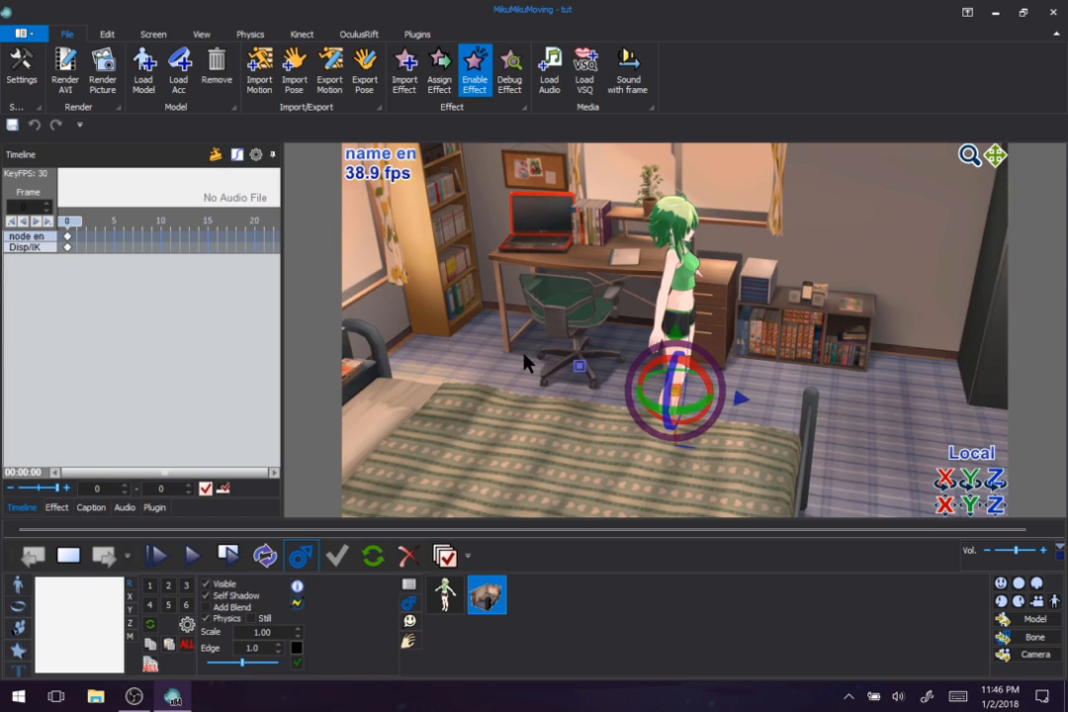
At frame 8, shift the bedroom model sideways along its X axis and register a keyframe for it
right_click_drag(525, 356, 390, 319)
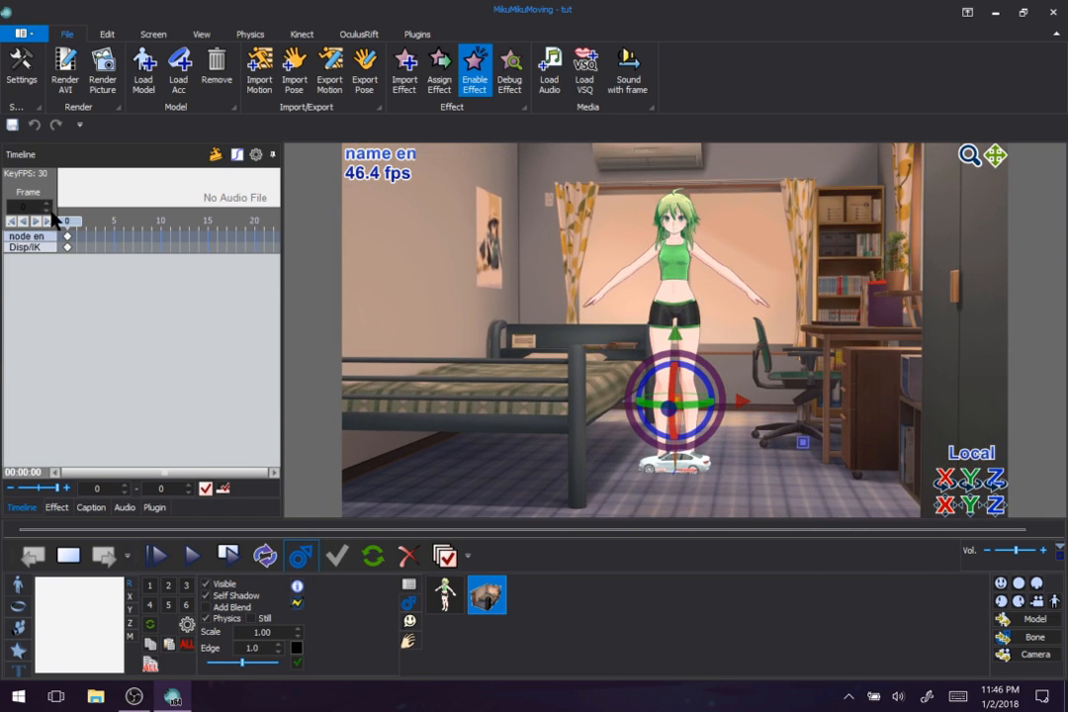
mouse_move(69, 221)
left_mouse_down()
mouse_move(174, 235)
mouse_move(157, 292)
mouse_move(129, 297)
left_mouse_up()
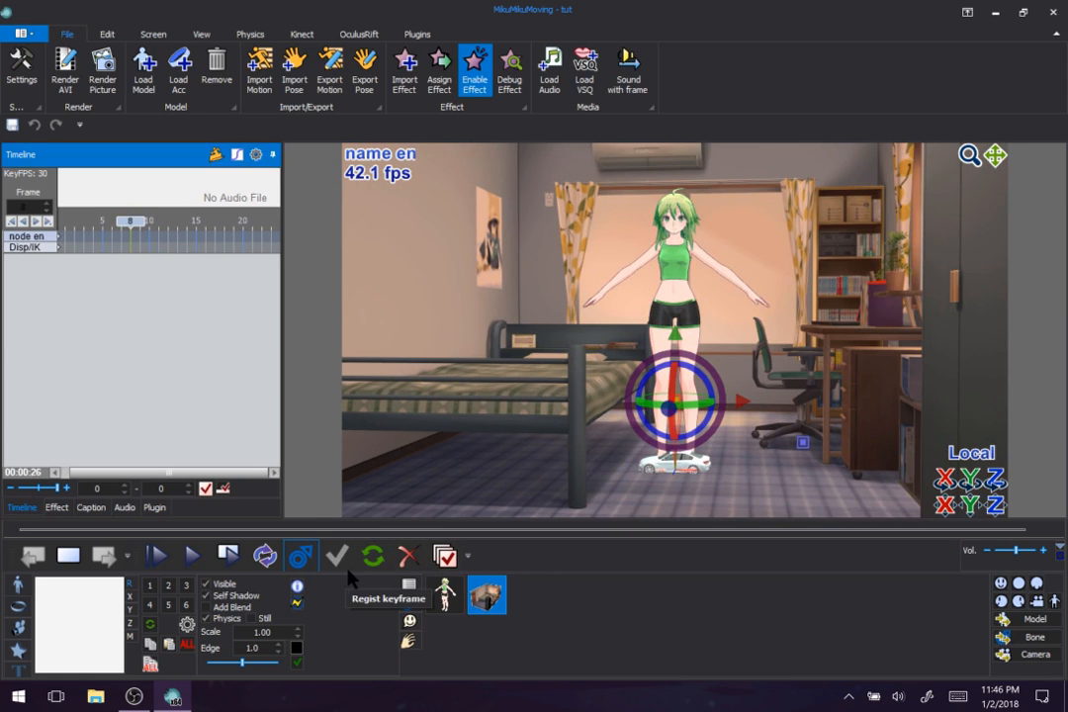
left_click_drag(751, 401, 816, 410)
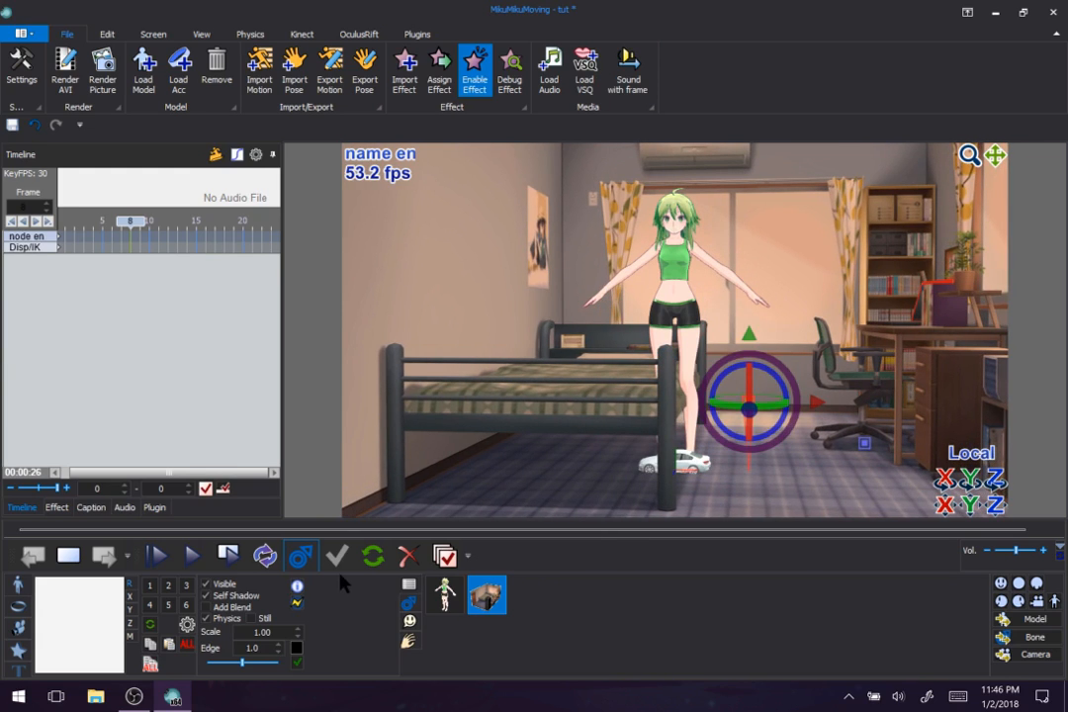
left_click(444, 557)
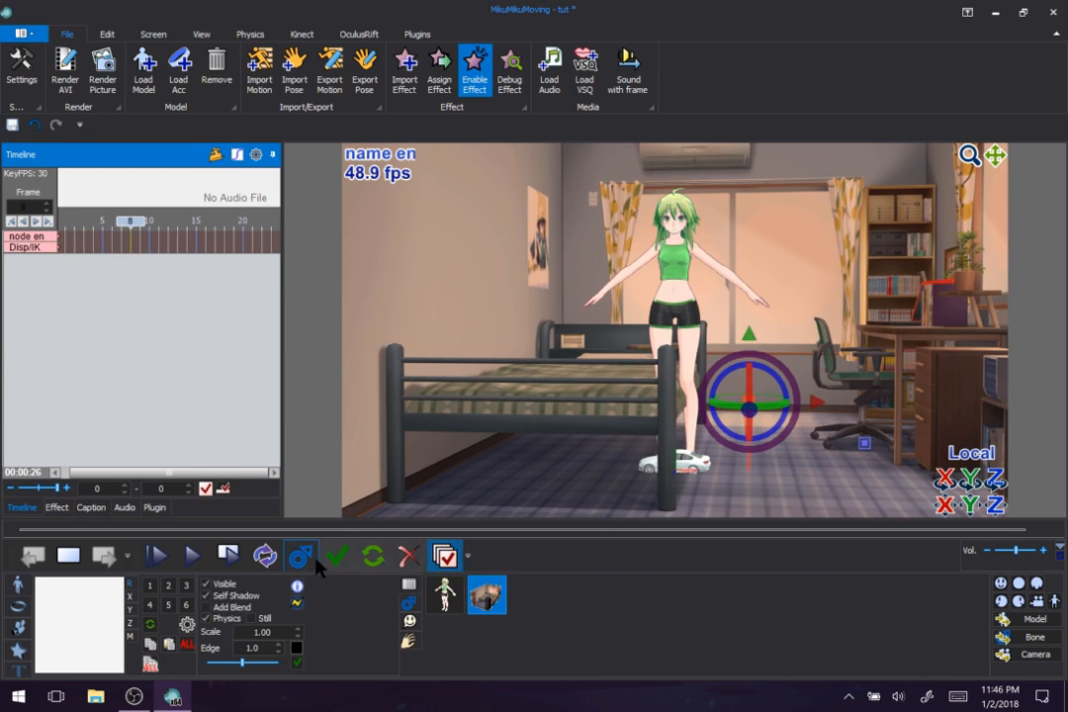
left_click(341, 564)
left_click(139, 346)
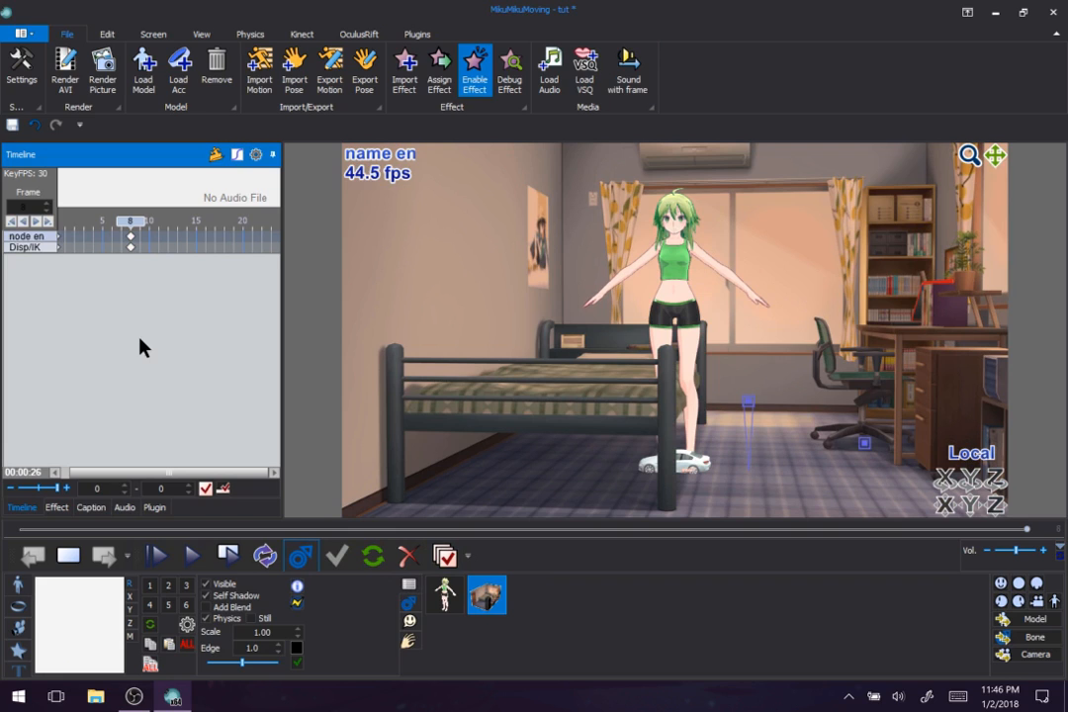
Scrub through the bedroom's motion and move its frame 8 keyframes to frame 75
left_click_drag(127, 229, 72, 233)
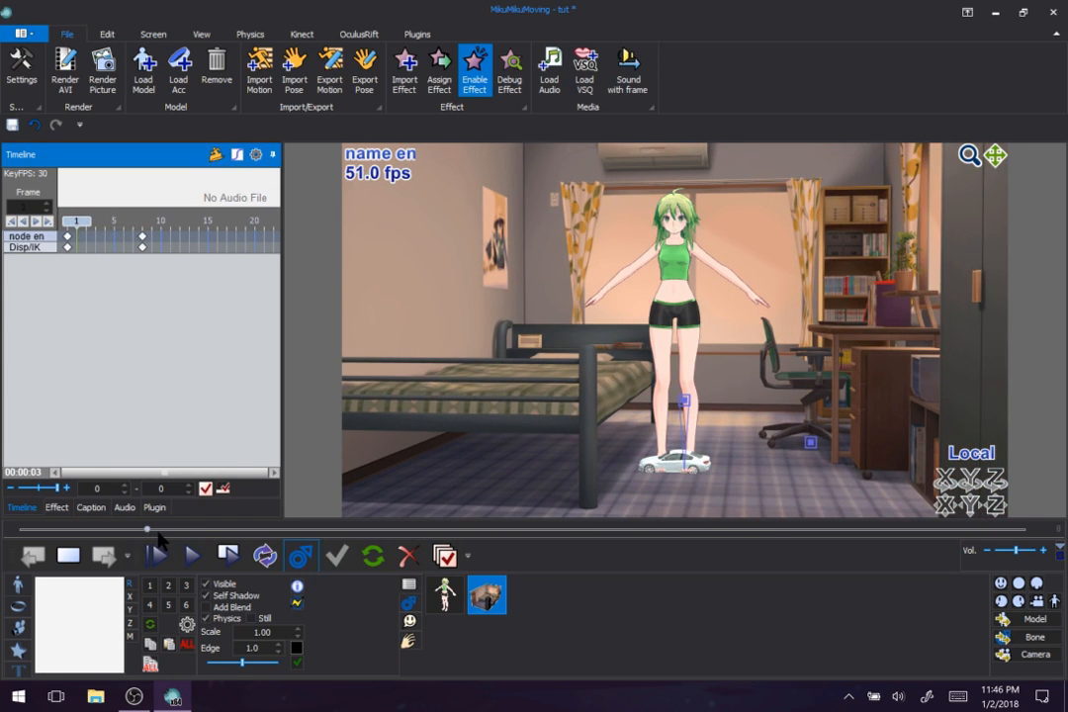
left_click_drag(183, 529, 650, 530)
left_click_drag(99, 279, 308, 267)
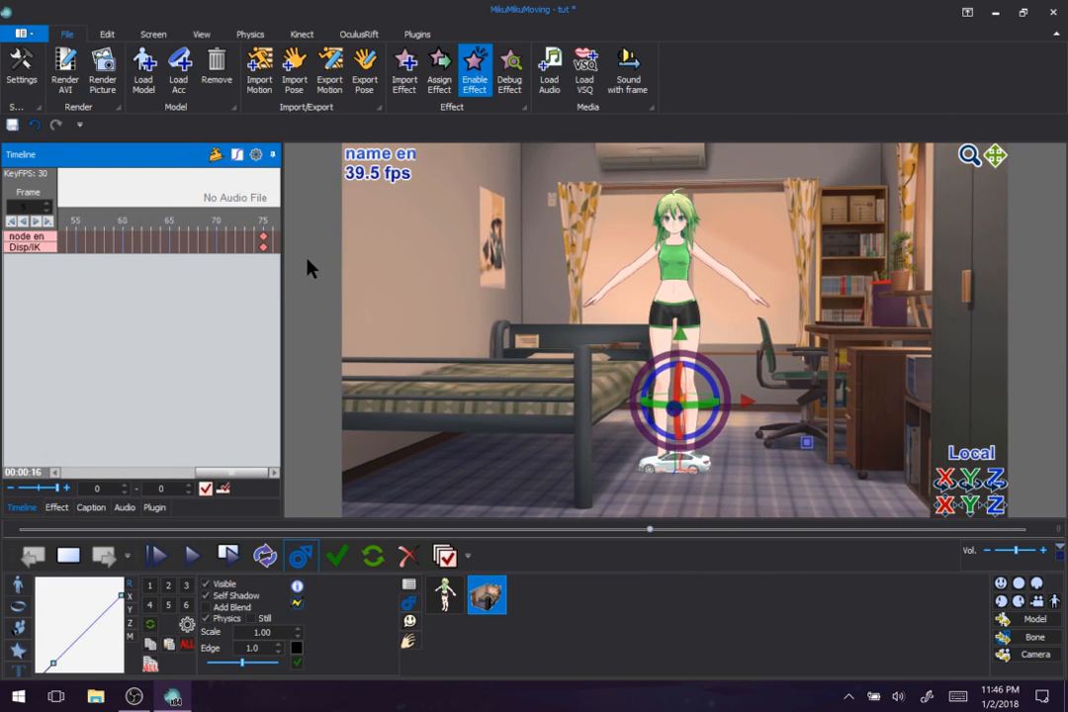
left_click_drag(648, 531, 20, 536)
left_click(110, 289)
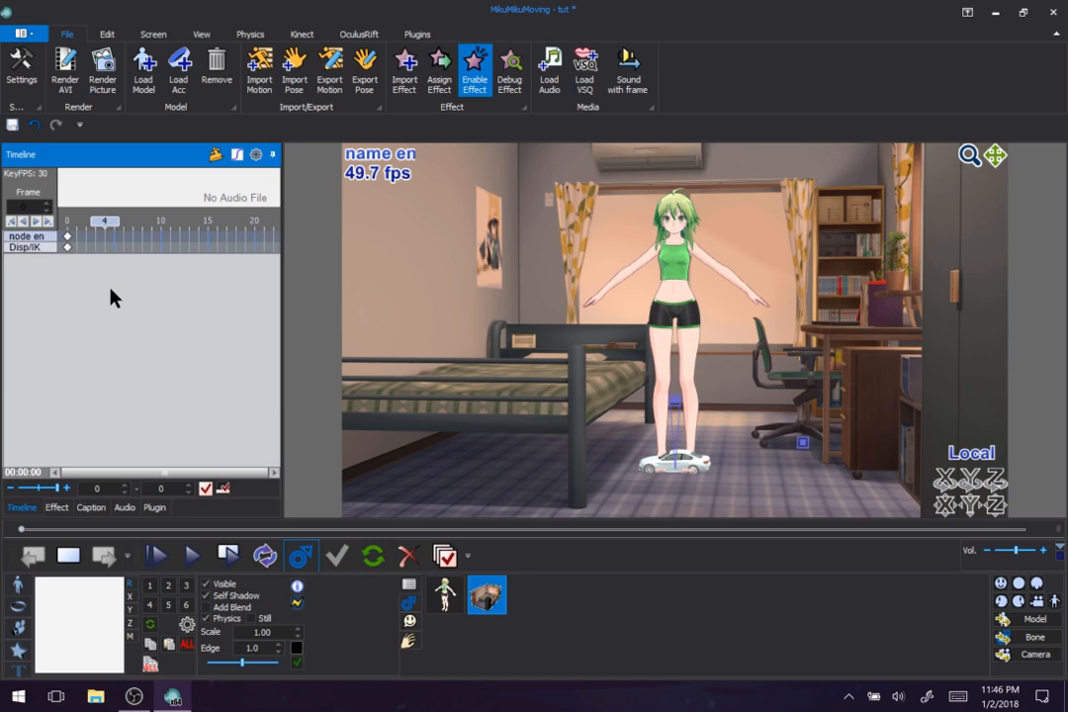
Register a keyframe for the bedroom model at frame 220 and return the playback to frame 0
mouse_move(96, 227)
left_mouse_down()
mouse_move(309, 233)
mouse_move(277, 255)
mouse_move(277, 243)
left_mouse_up()
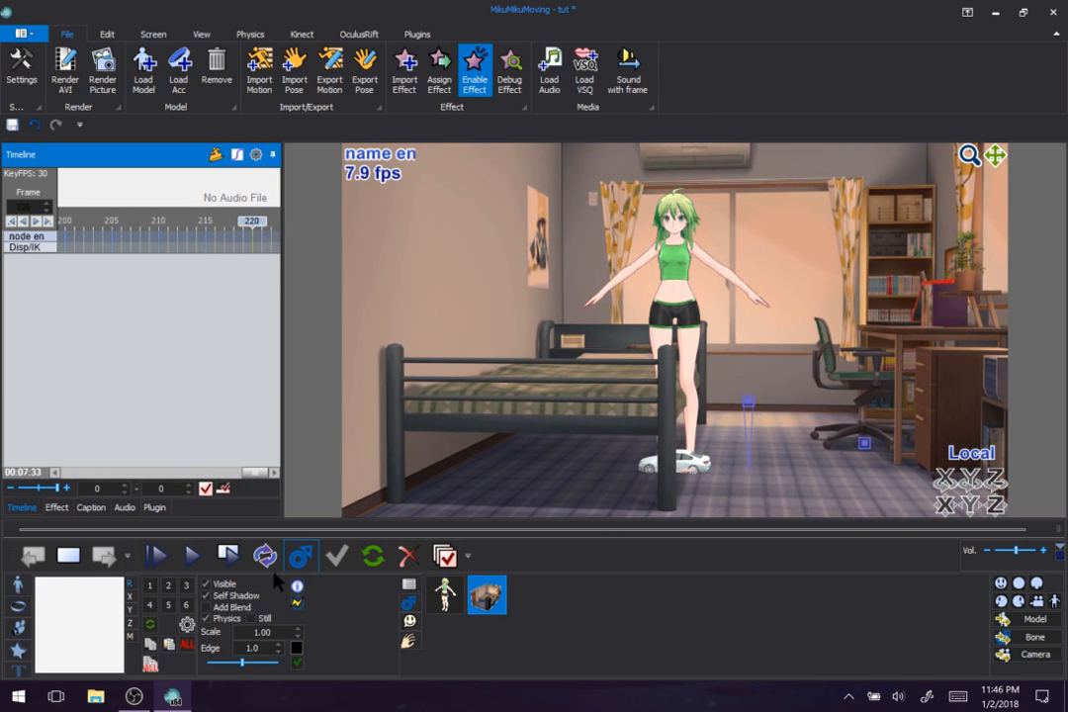
left_click(339, 557)
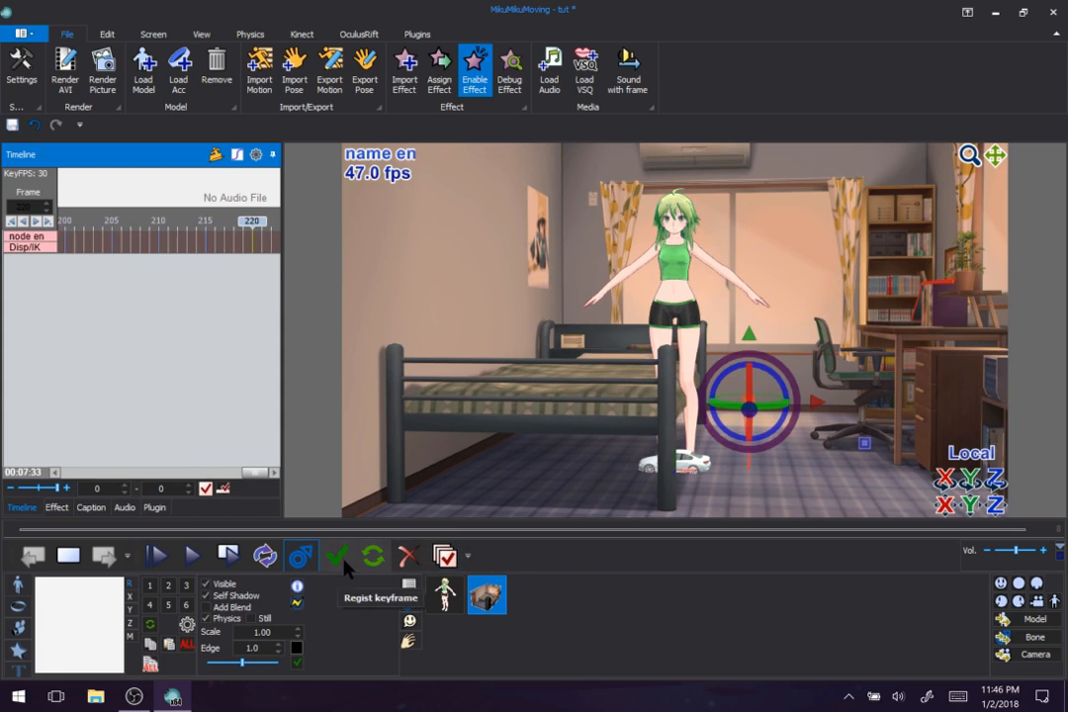
left_click_drag(314, 530, 14, 534)
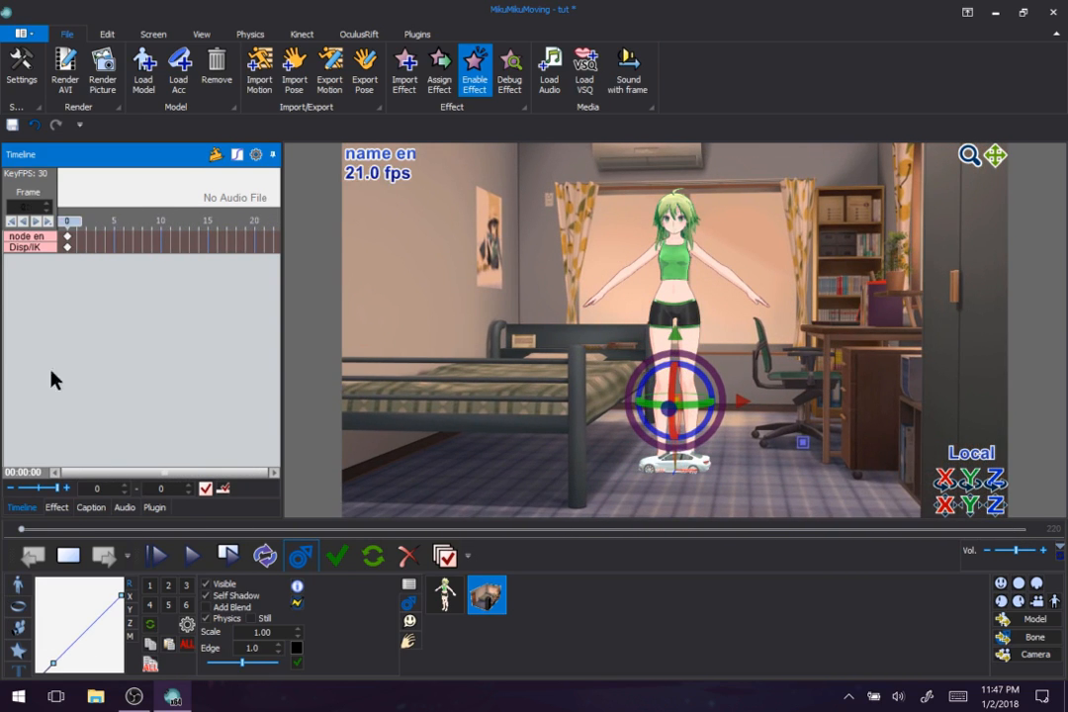
Examine the spacing of the bedroom's keyframes on the timeline at several zoom levels
left_click_drag(118, 334, 109, 387)
left_click_drag(56, 490, 22, 491)
left_click_drag(253, 477, 64, 474)
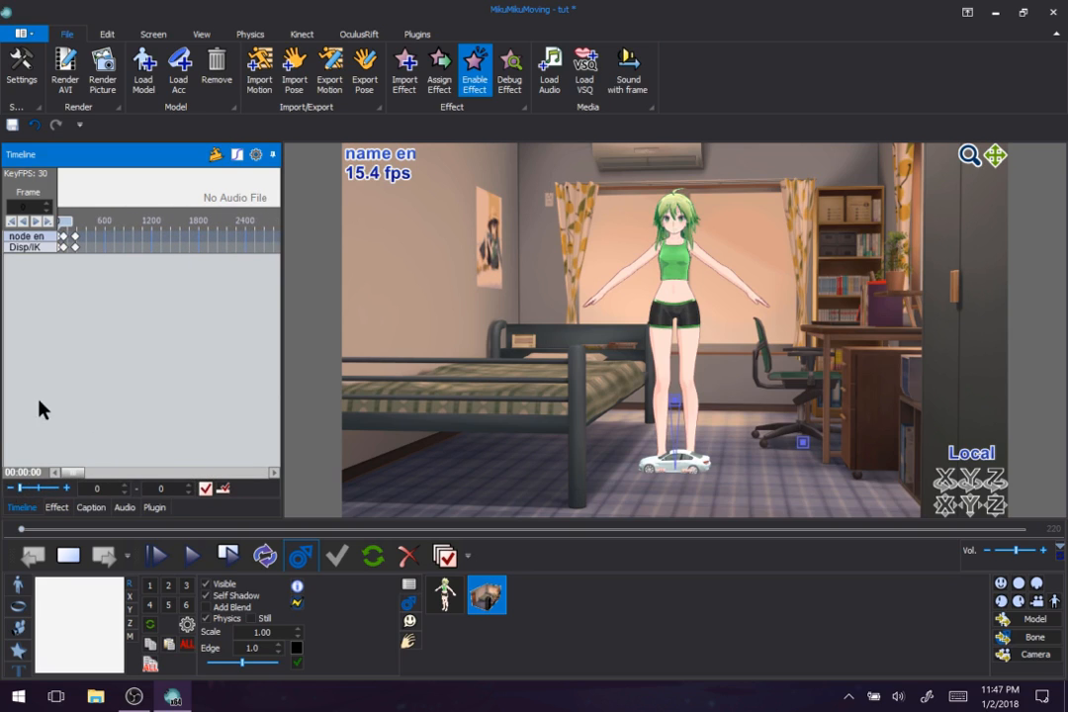
left_click_drag(115, 316, 63, 226)
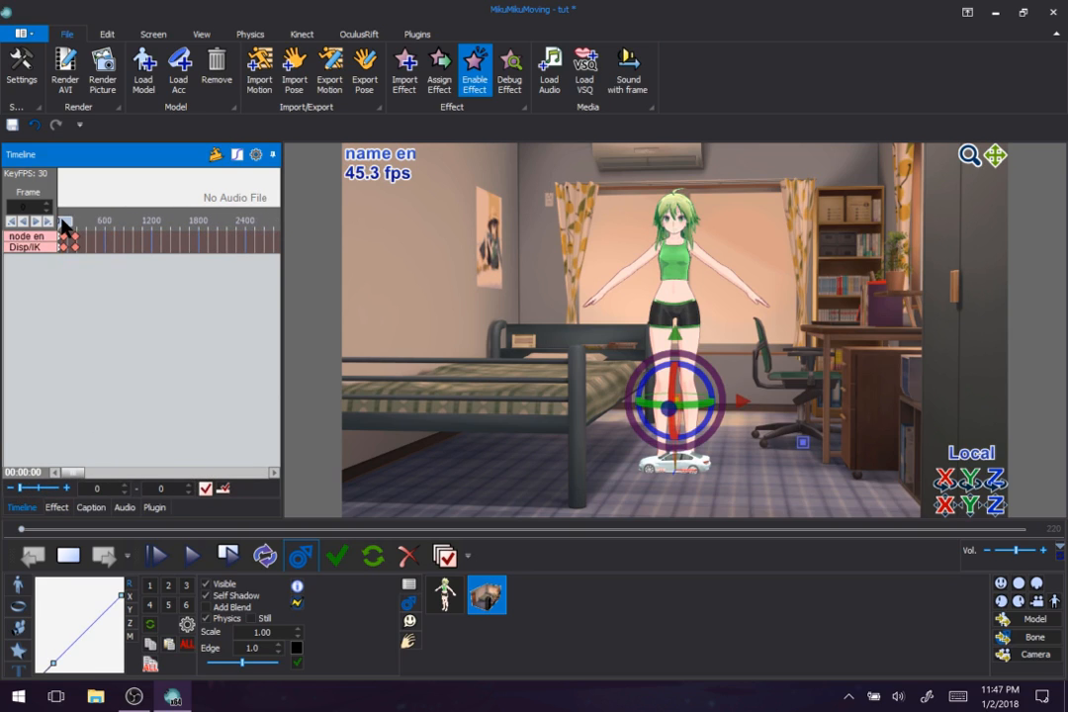
left_click(35, 489)
left_click_drag(244, 274, 65, 226)
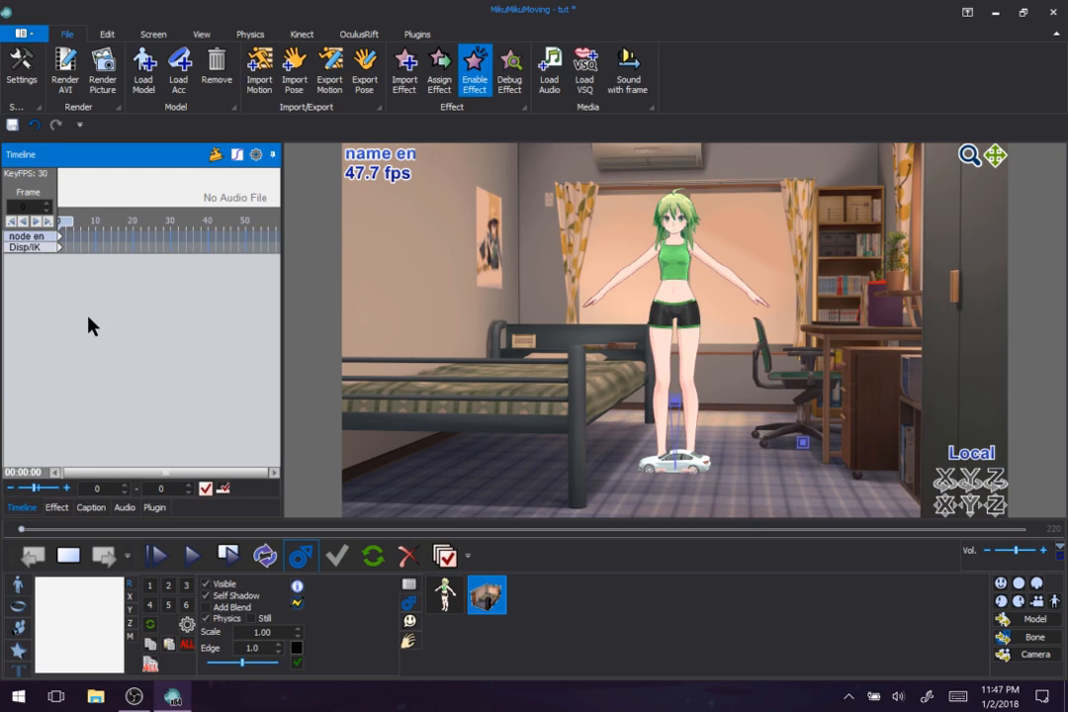
left_click_drag(34, 490, 41, 492)
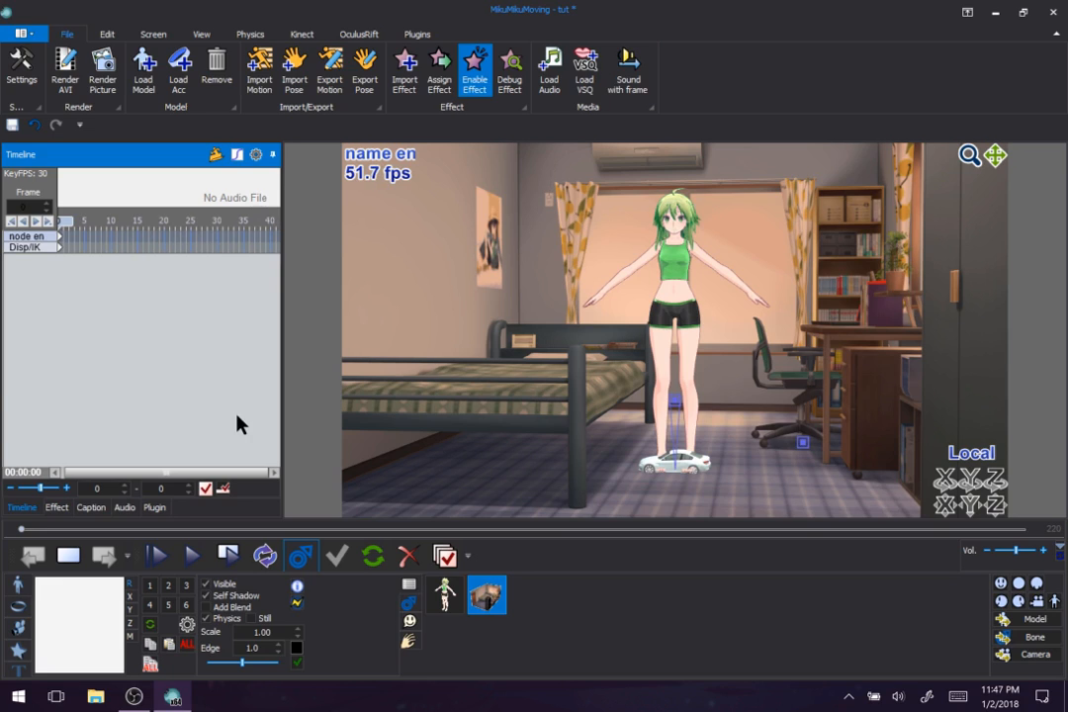
Move the car accessory along X to beside the character's feet and rotate it about its vertical axis
left_click(1040, 659)
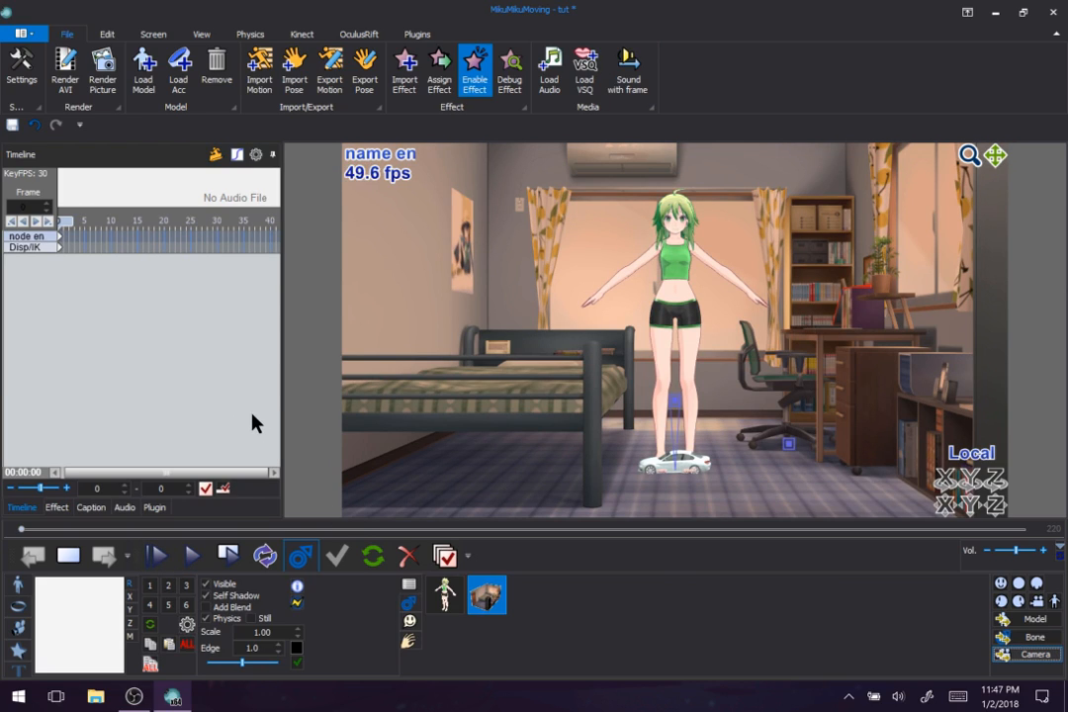
left_click(26, 584)
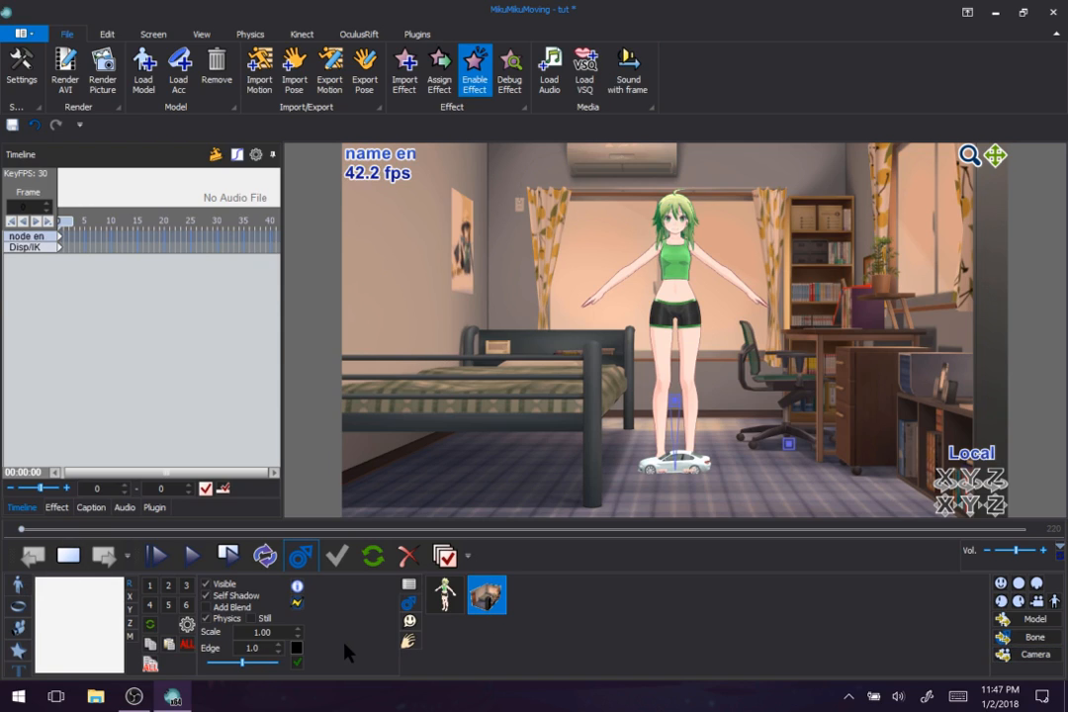
left_click(20, 613)
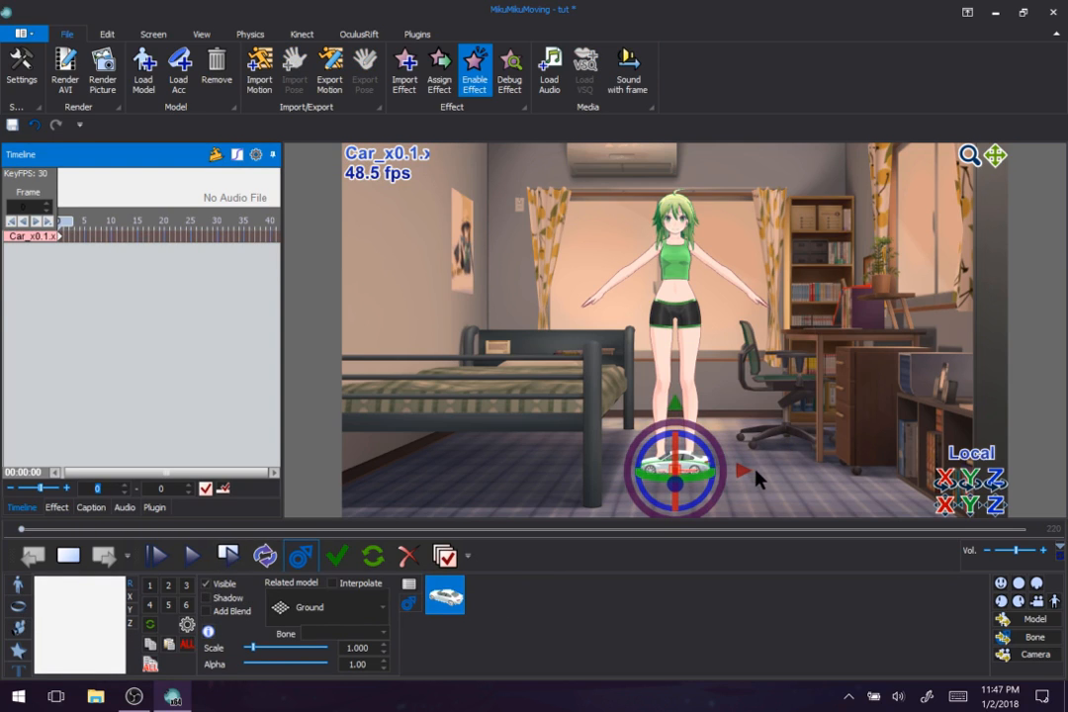
left_click_drag(744, 478, 811, 541)
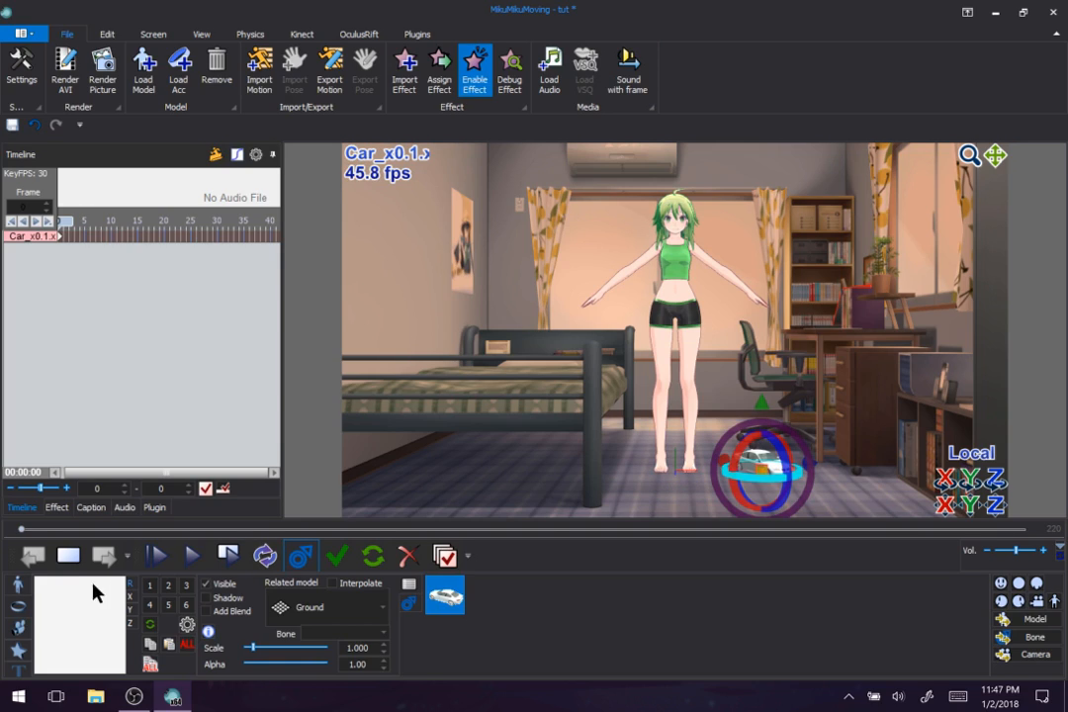
Look through the camera and effect editing modes, and return to model editing
left_click(19, 629)
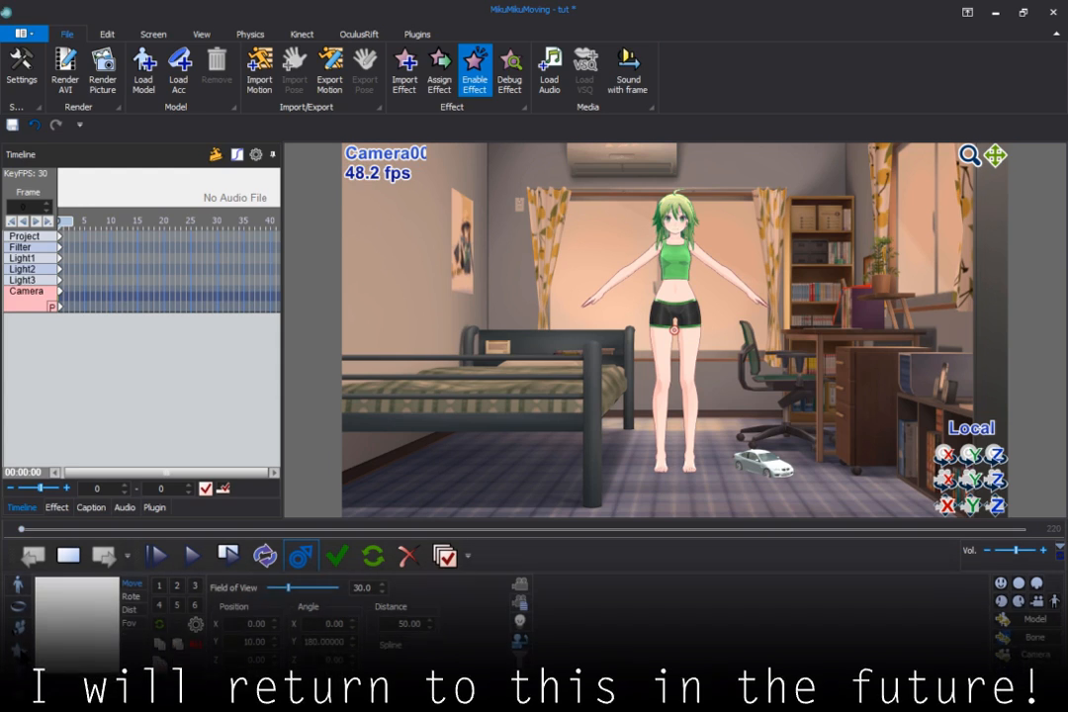
left_click(19, 652)
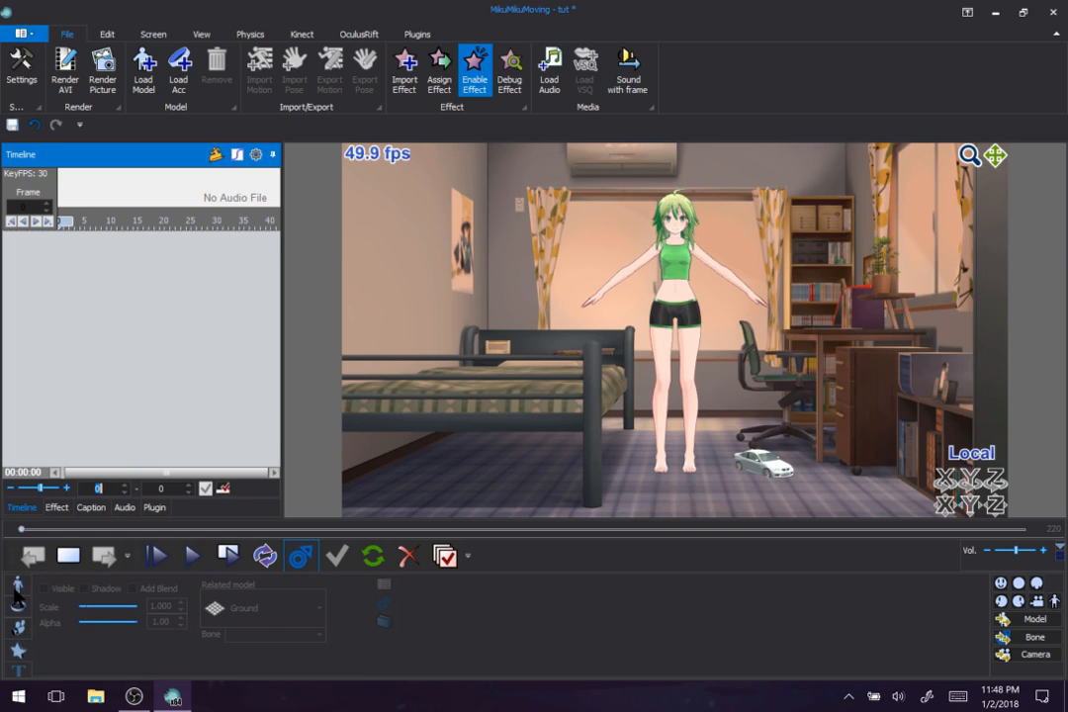
left_click(18, 586)
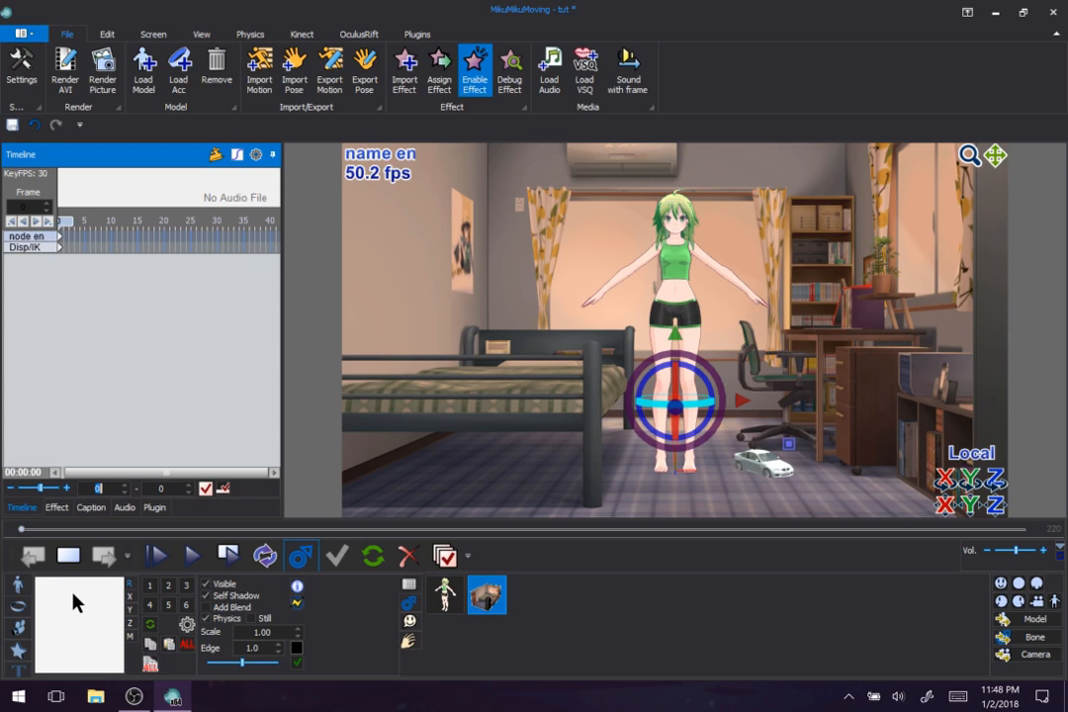
Review the bedroom model's interpolation channels and the Interpolate Palette, and close the palette without saving changes
left_click(130, 599)
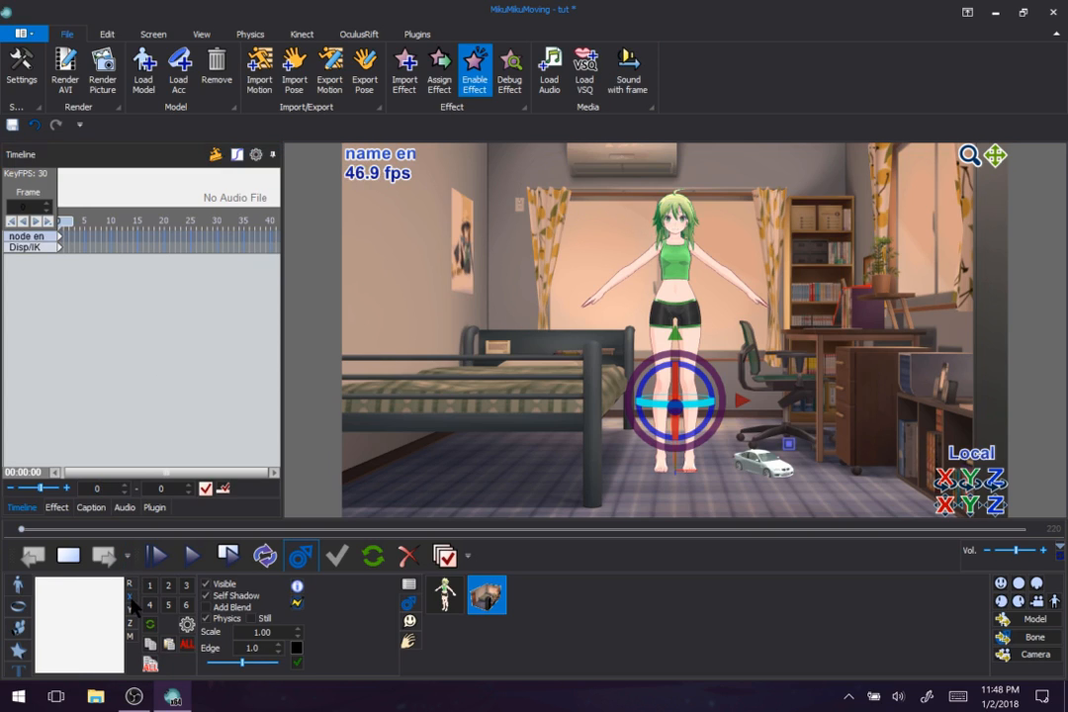
left_click(130, 637)
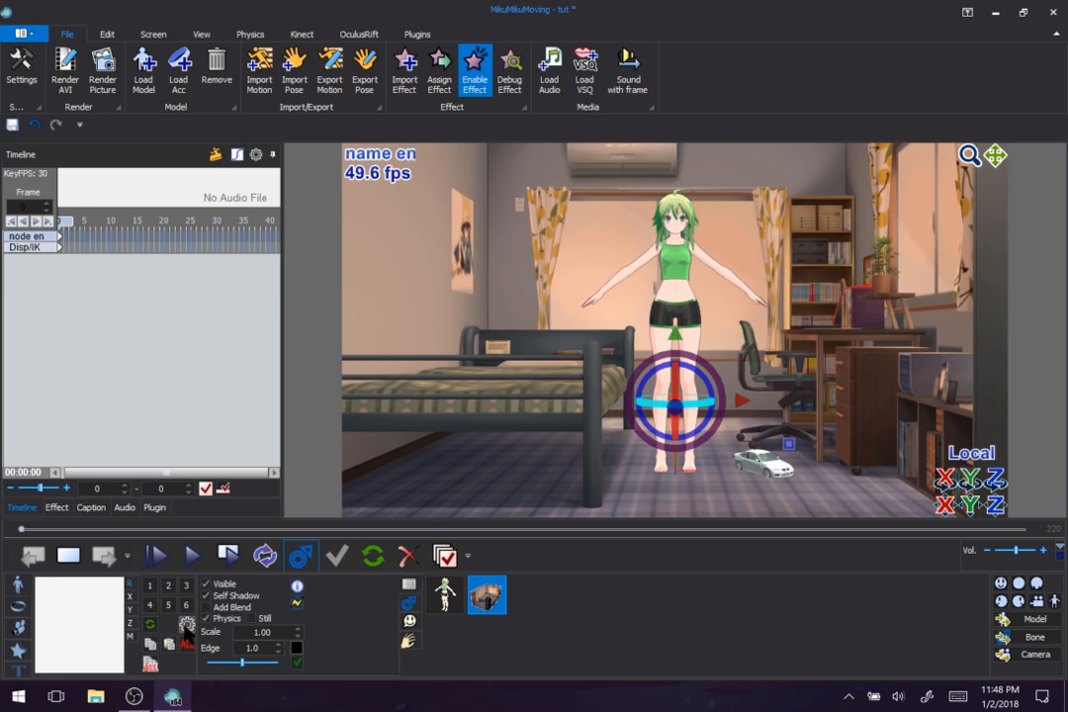
left_click(186, 625)
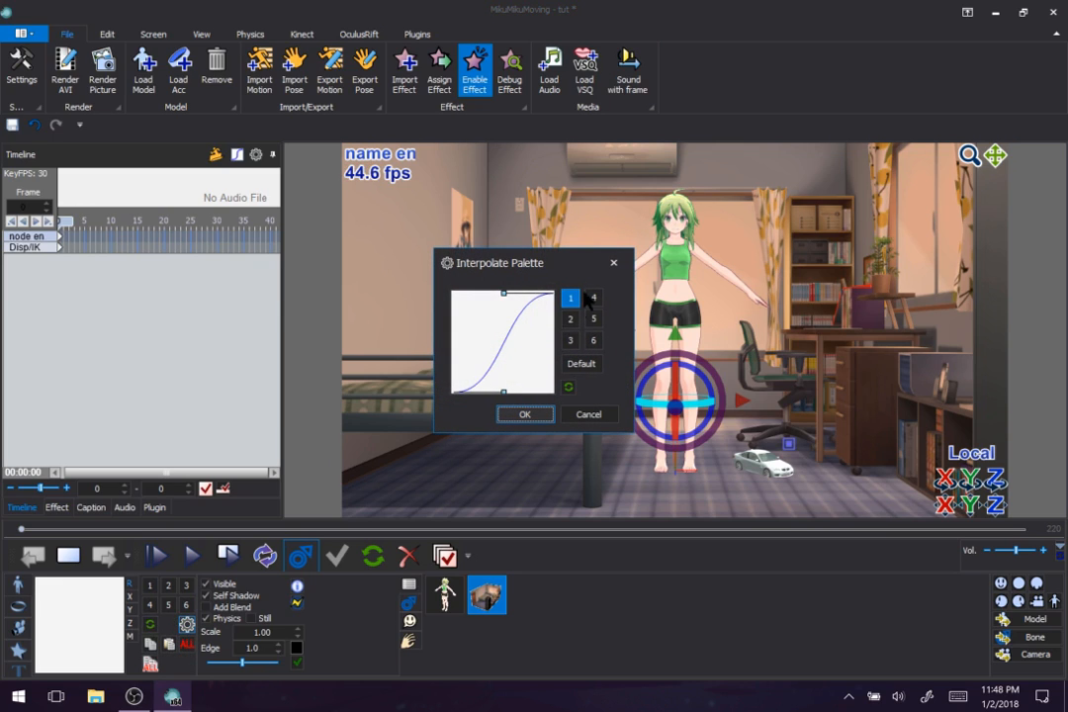
left_click(589, 414)
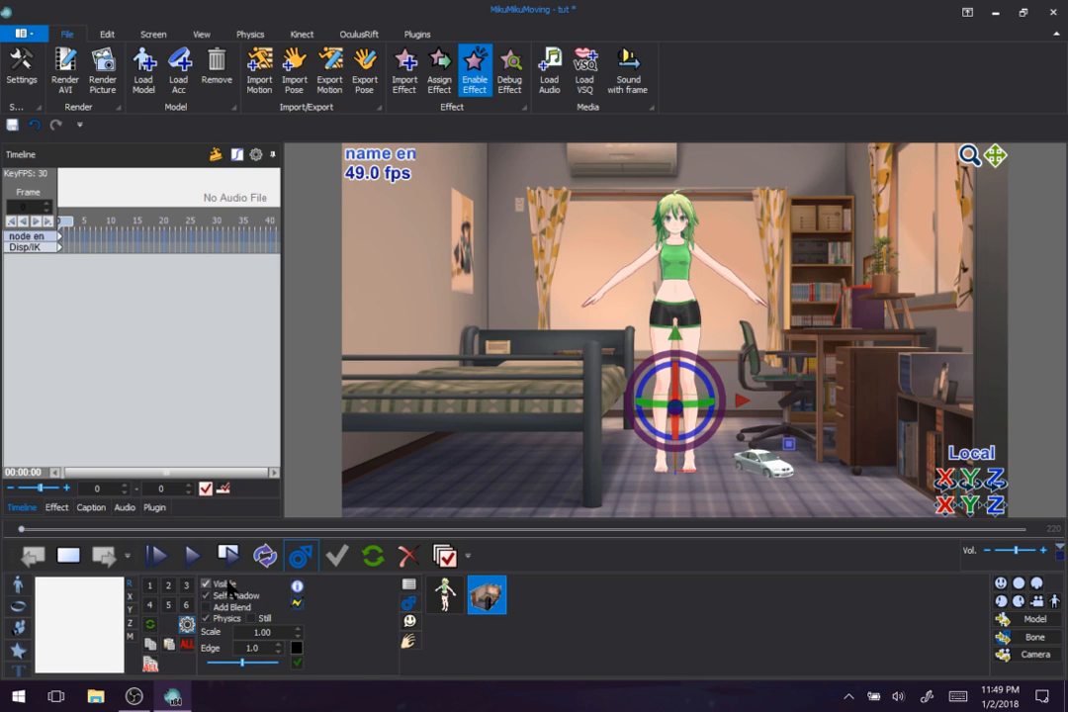
Select the character model and toggle its Visible option off and on
left_click(445, 593)
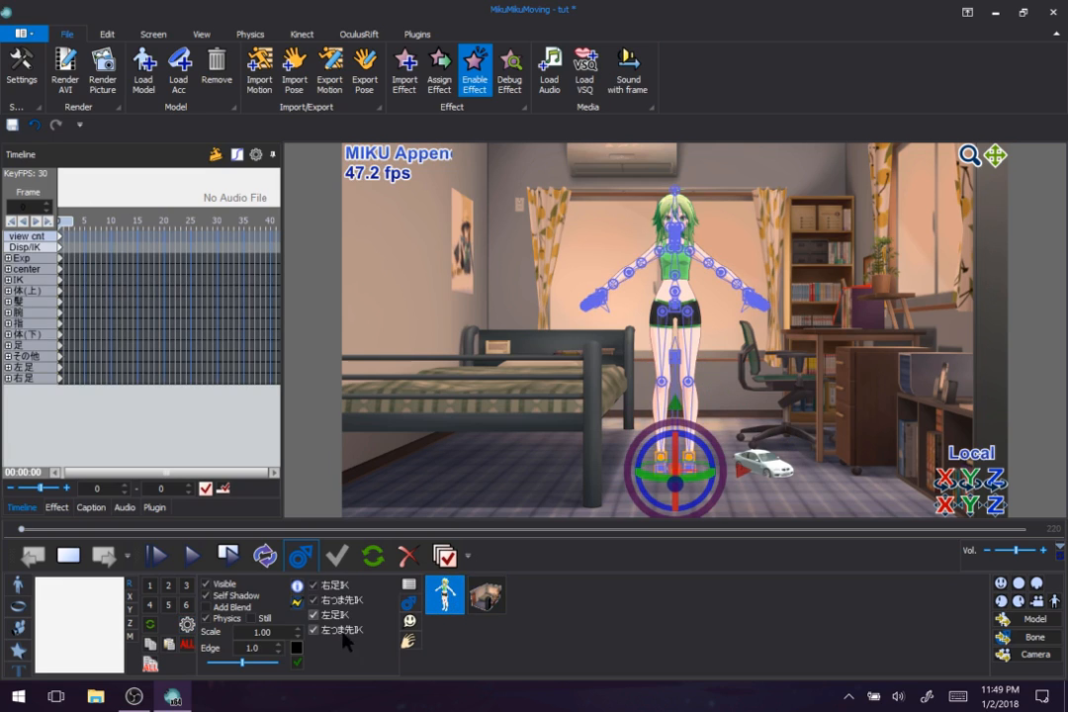
left_click(206, 583)
left_click(223, 585)
left_click(224, 586)
left_click(223, 586)
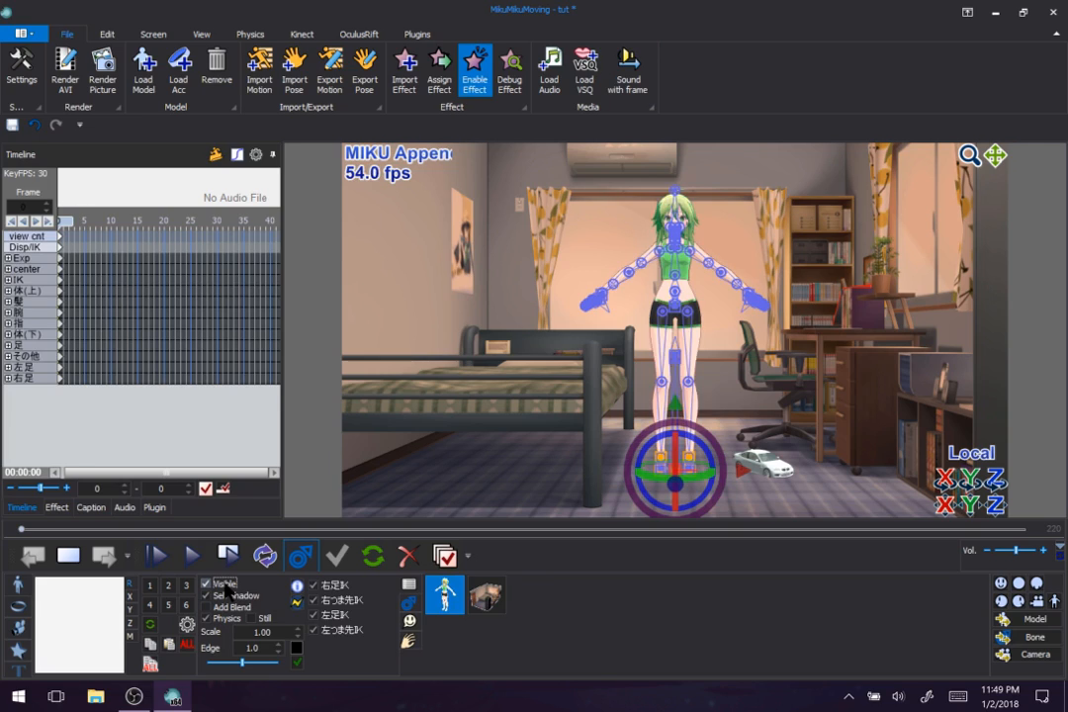
Register a Disp/IK keyframe at frame 5 with the character's Visible option turned off
left_click(44, 247)
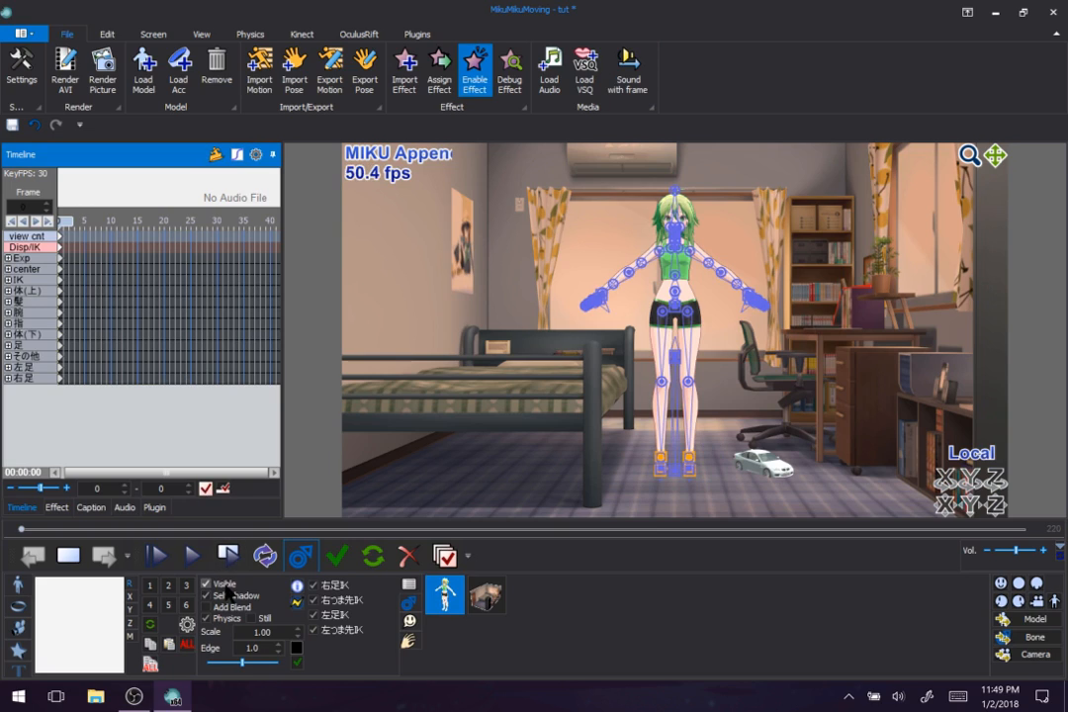
left_click(86, 221)
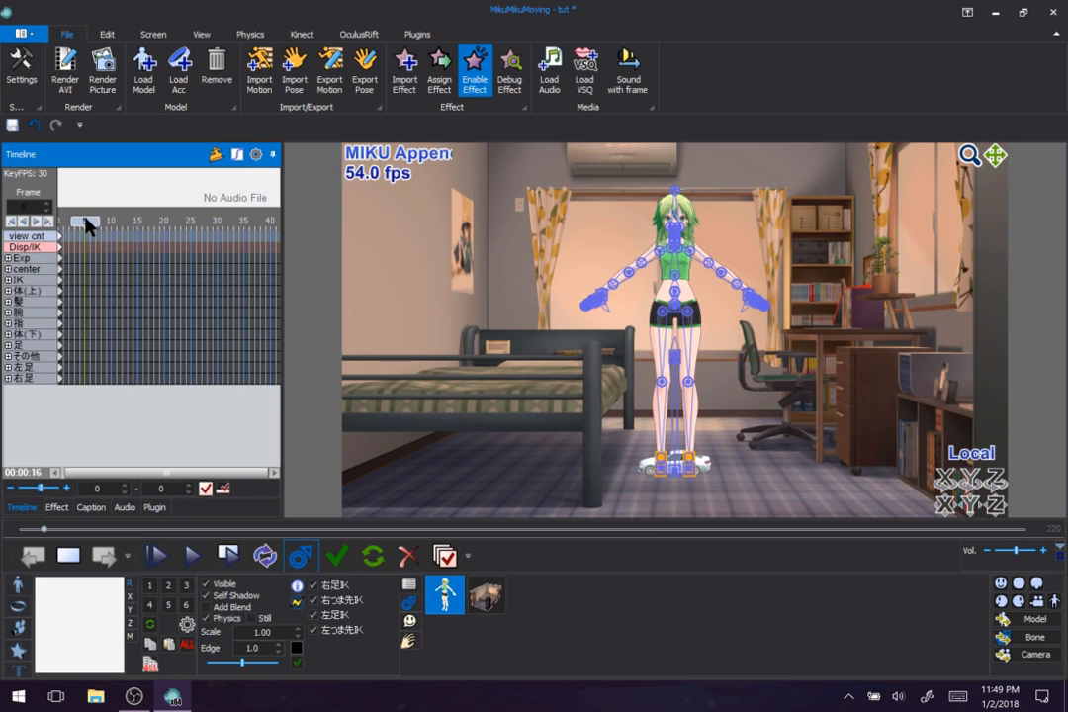
left_click(206, 583)
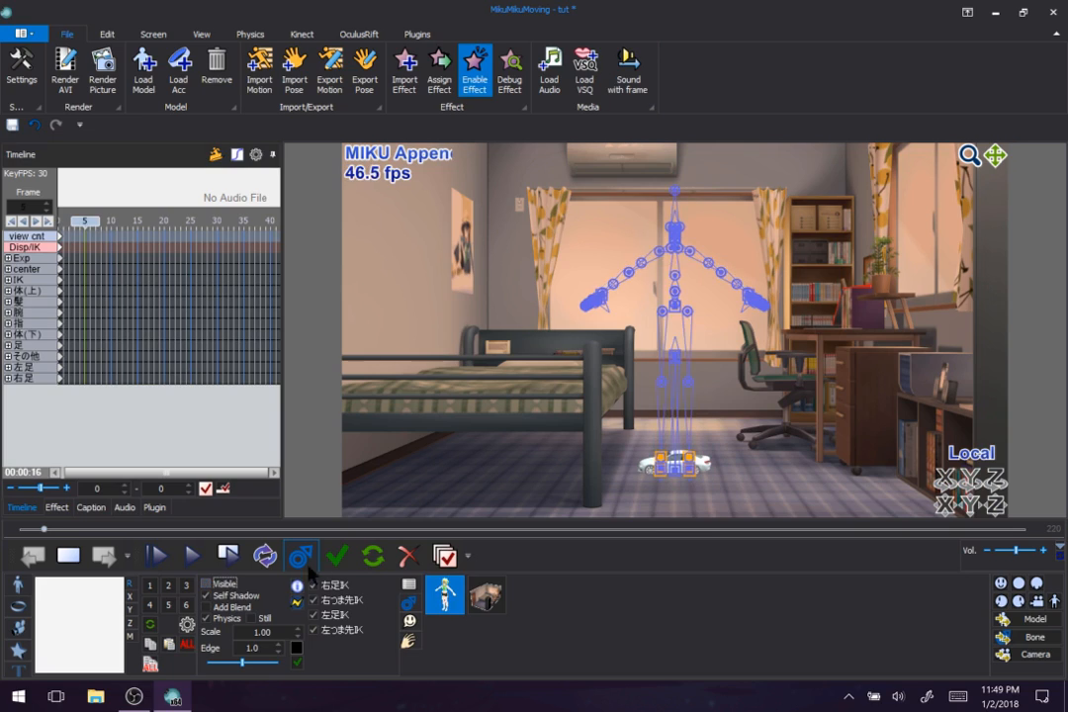
left_click(297, 662)
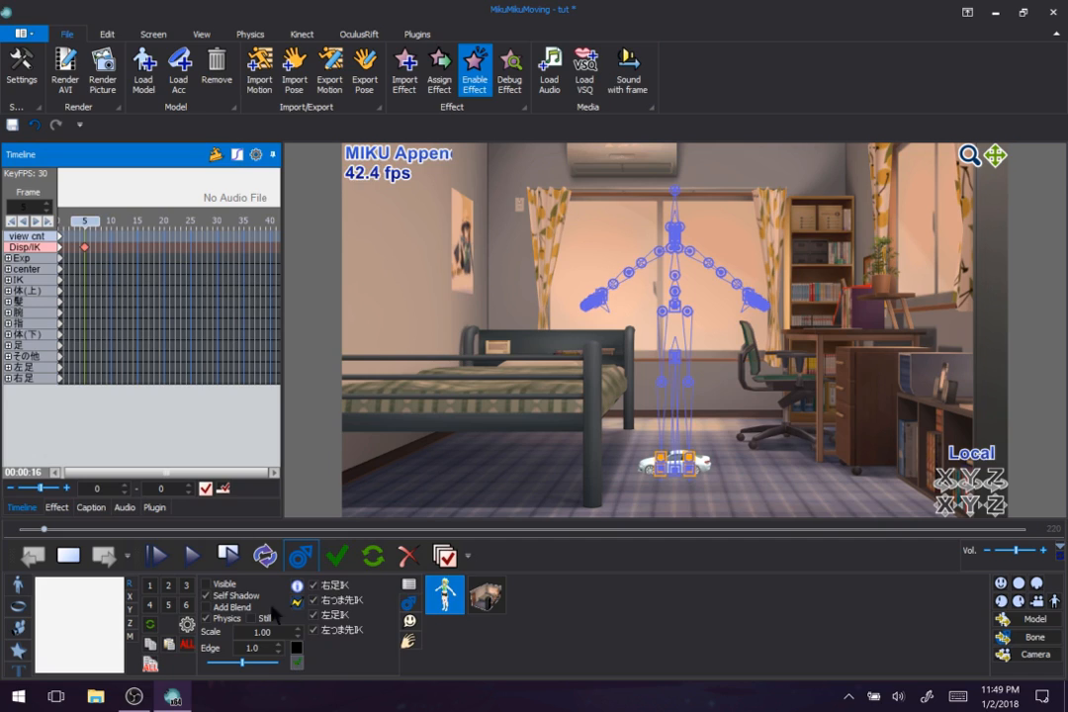
Play the animation from frame 0 and delete the Disp/IK keyframe at frame 5
left_click(67, 226)
mouse_move(80, 230)
left_mouse_down()
mouse_move(94, 231)
mouse_move(42, 244)
left_mouse_up()
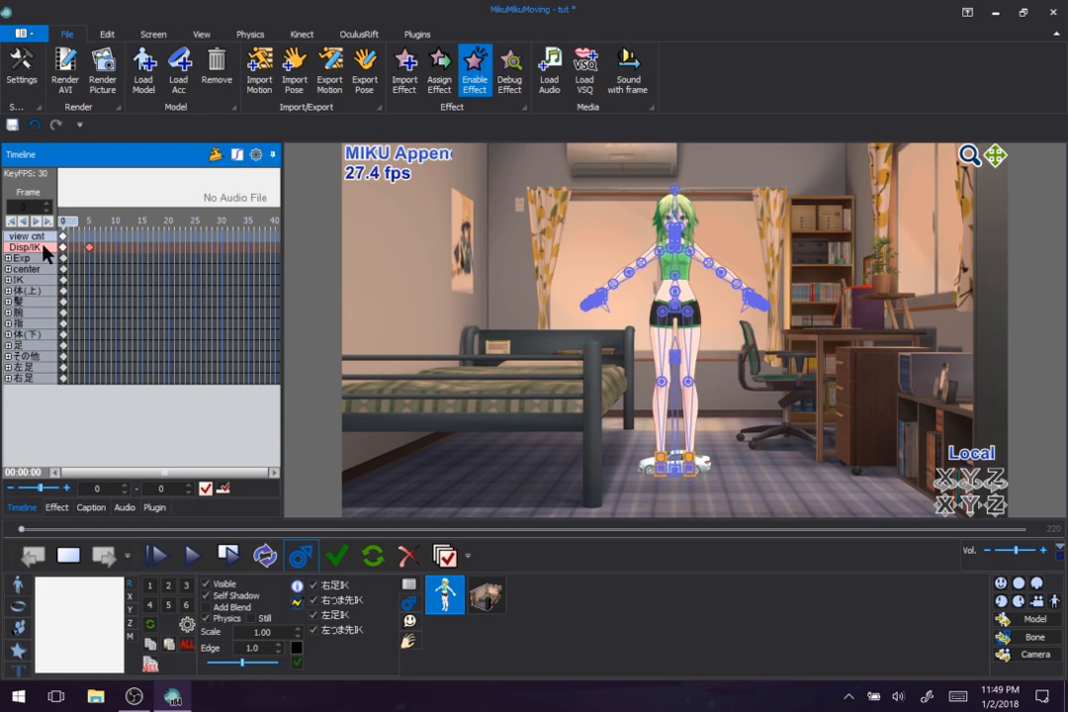
left_click(194, 557)
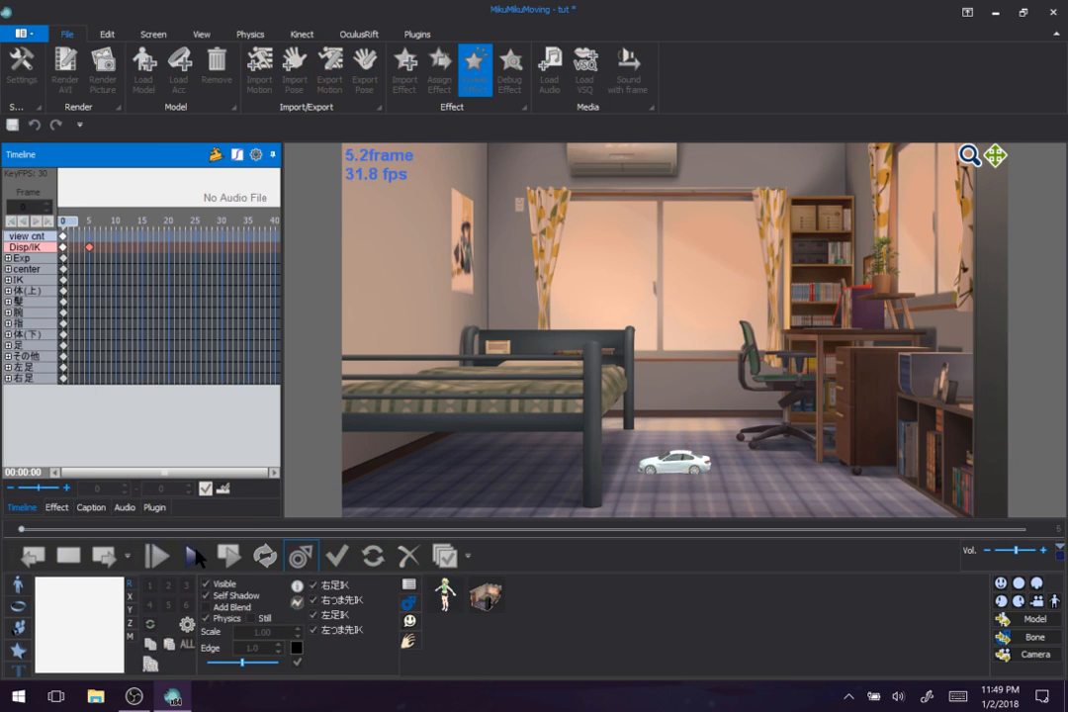
left_click(192, 555)
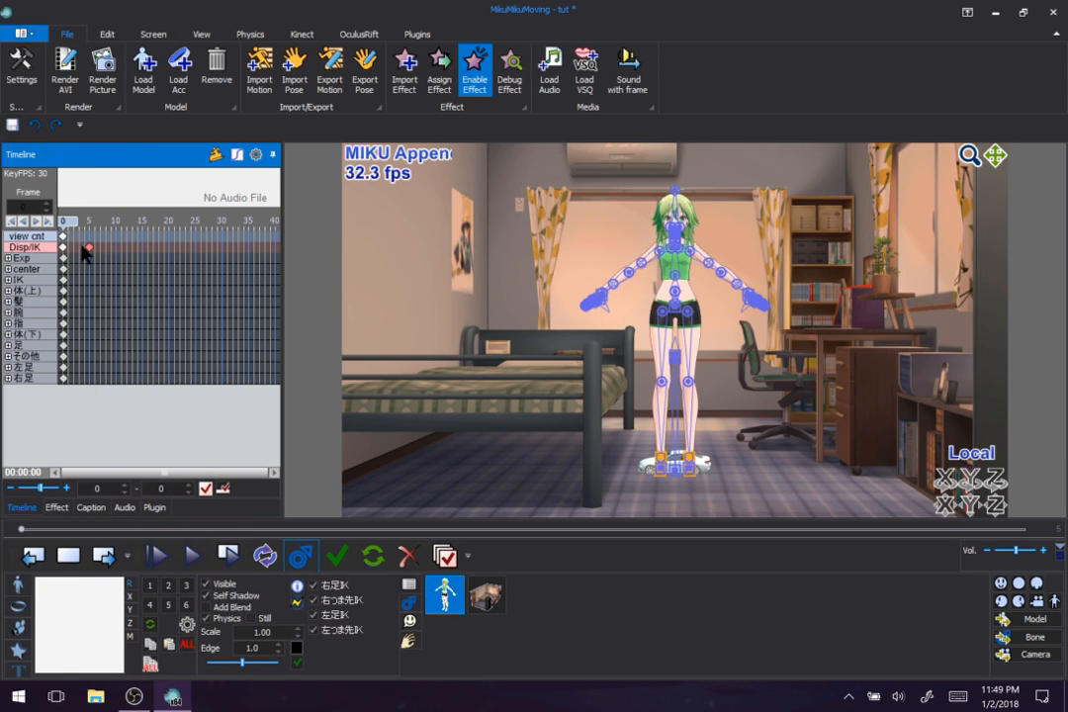
mouse_move(66, 219)
left_mouse_down()
mouse_move(89, 224)
mouse_move(54, 235)
left_mouse_up()
left_click(408, 560)
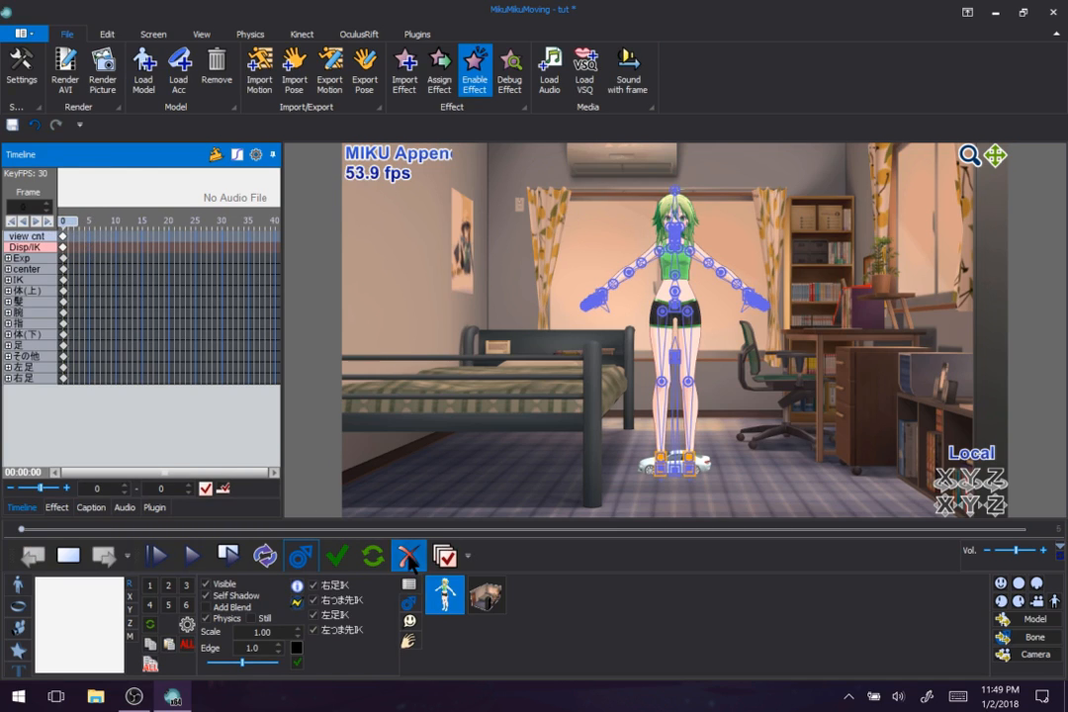
Toggle the character's Self Shadow option, bring up the screen shadow settings and hide the model's bones
left_click(248, 598)
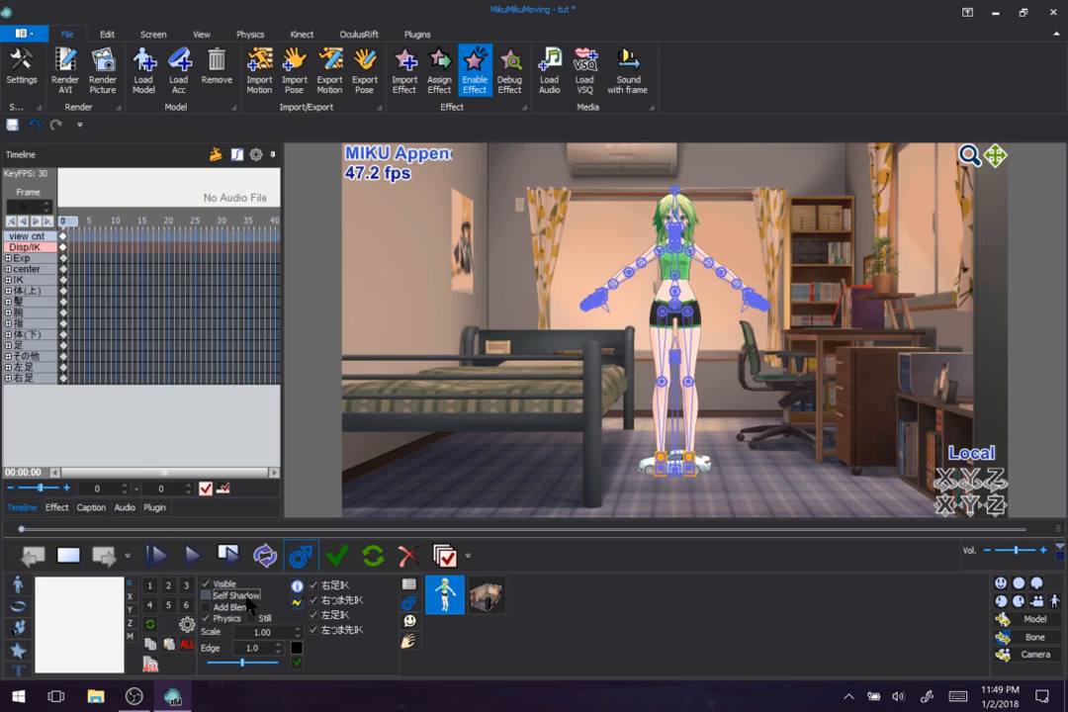
left_click(107, 36)
left_click(152, 34)
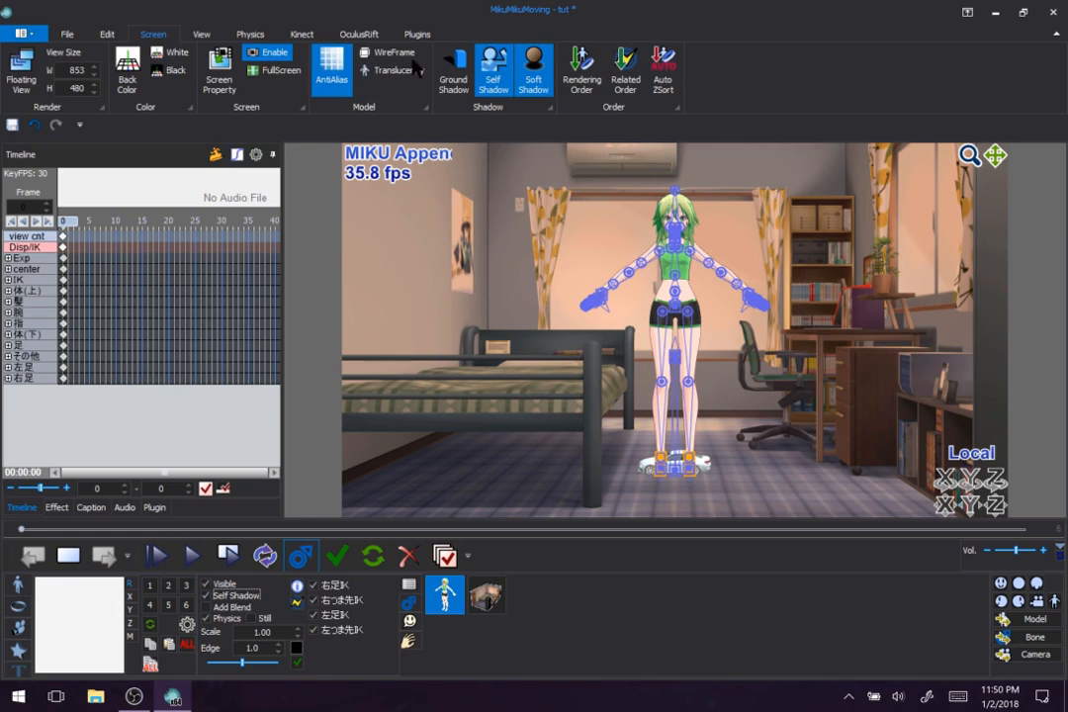
left_click(310, 553)
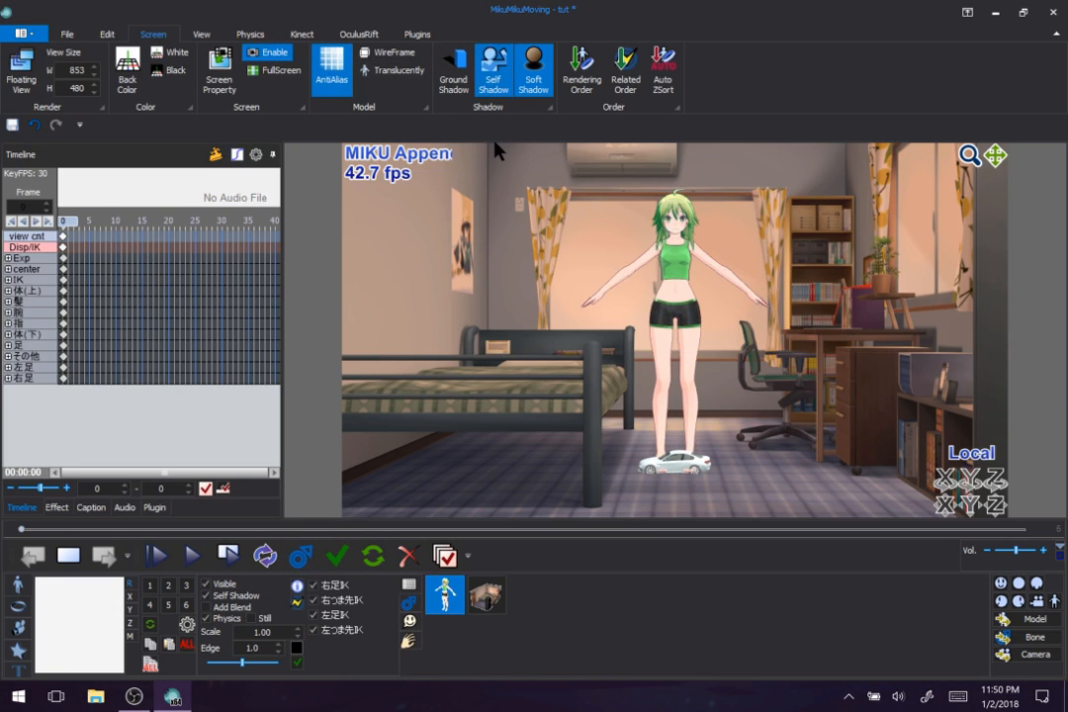
Alternate the scene between Ground Shadow and Self Shadow, finishing with Self Shadow enabled
left_click(455, 61)
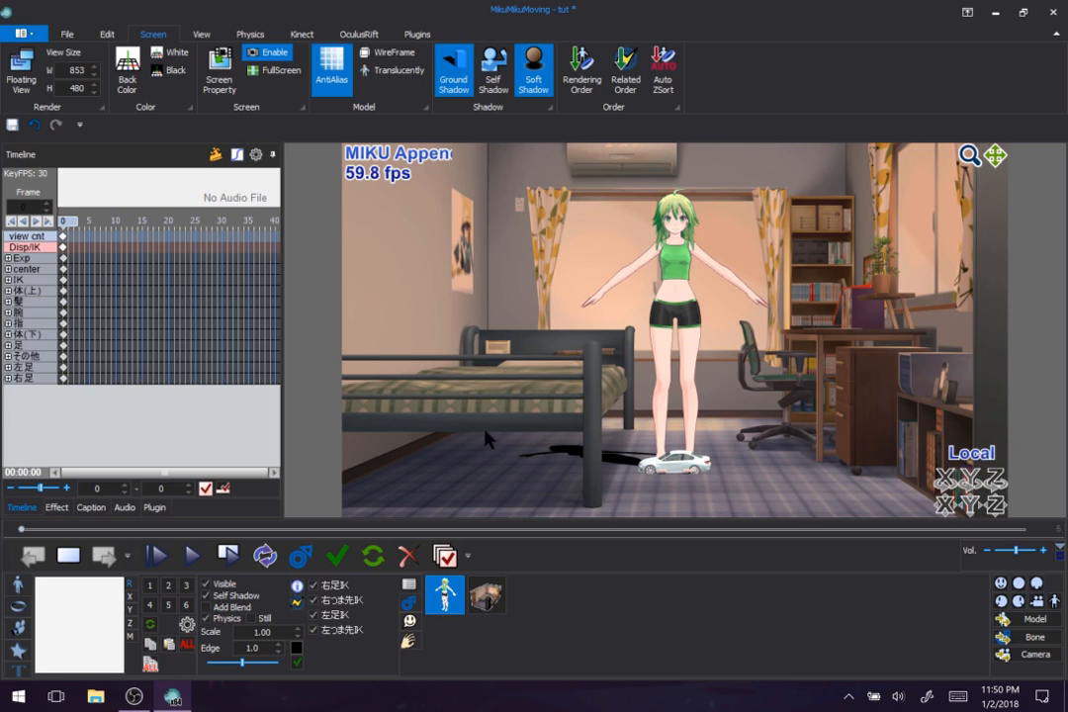
left_click(494, 61)
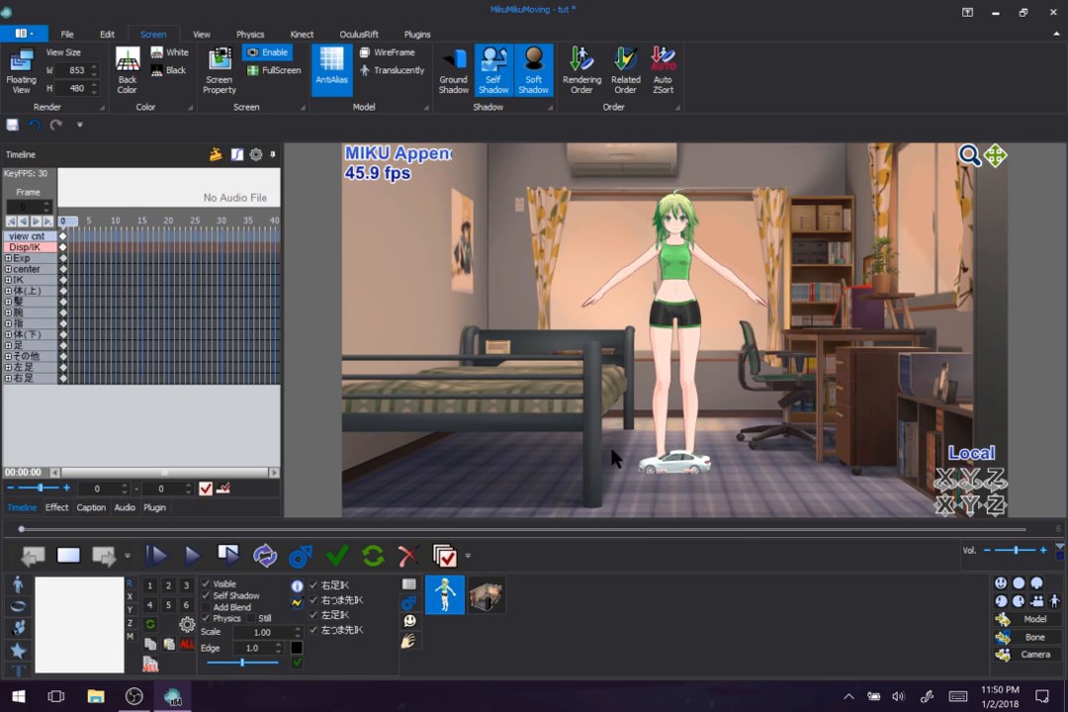
left_click(454, 69)
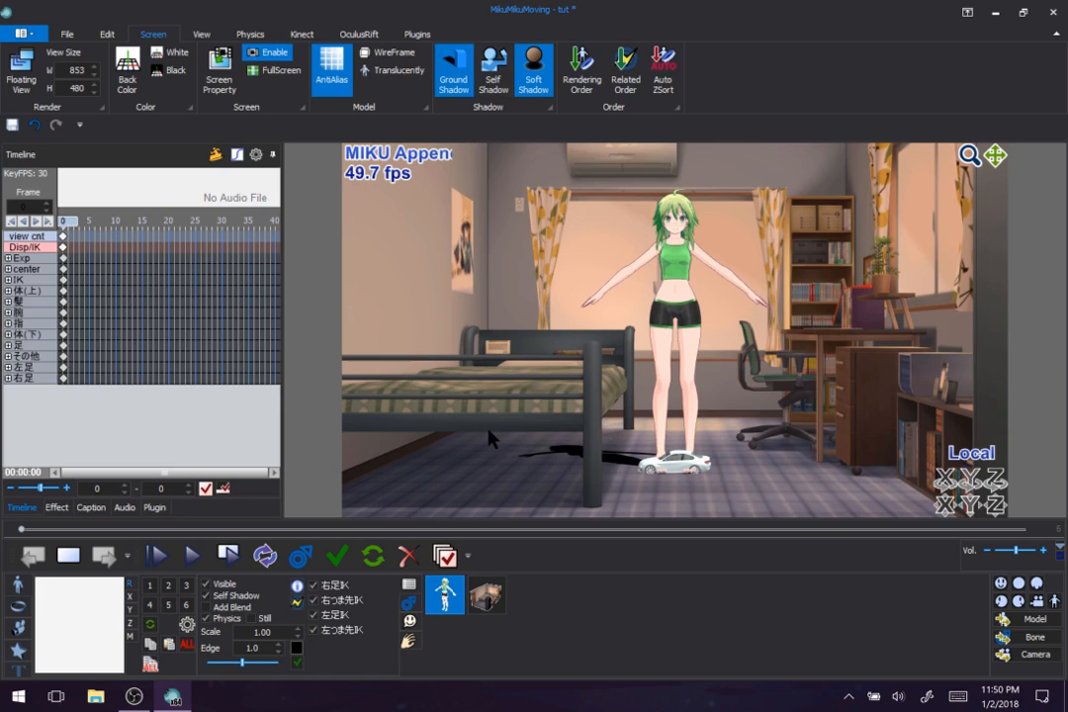
key("Return")
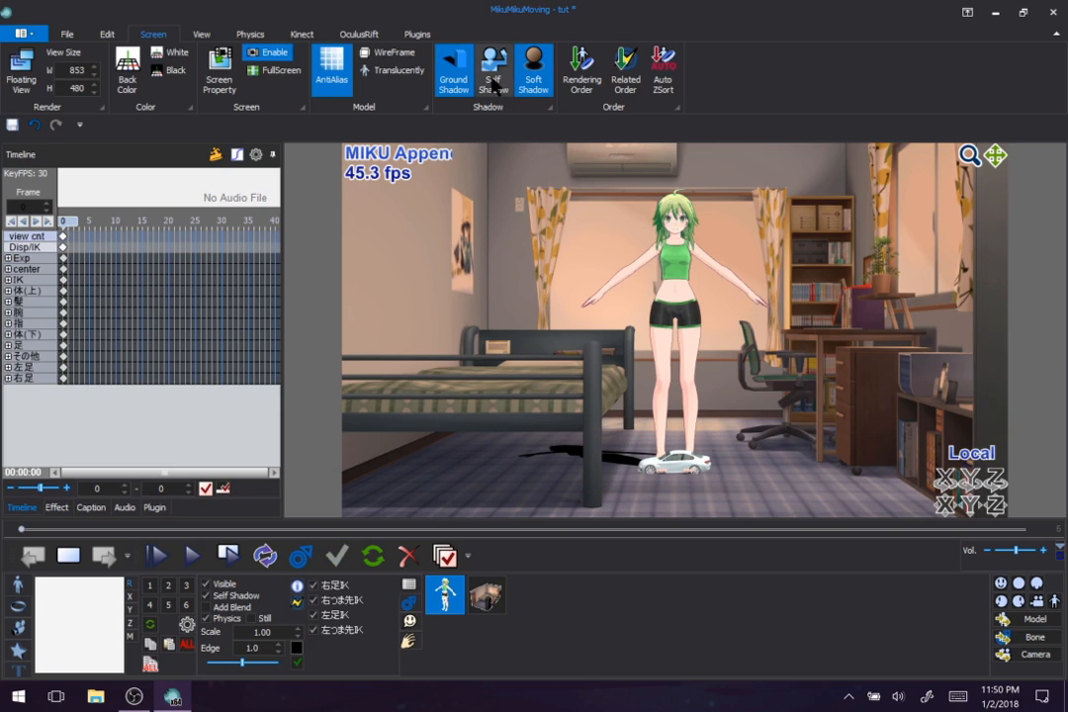
left_click(493, 69)
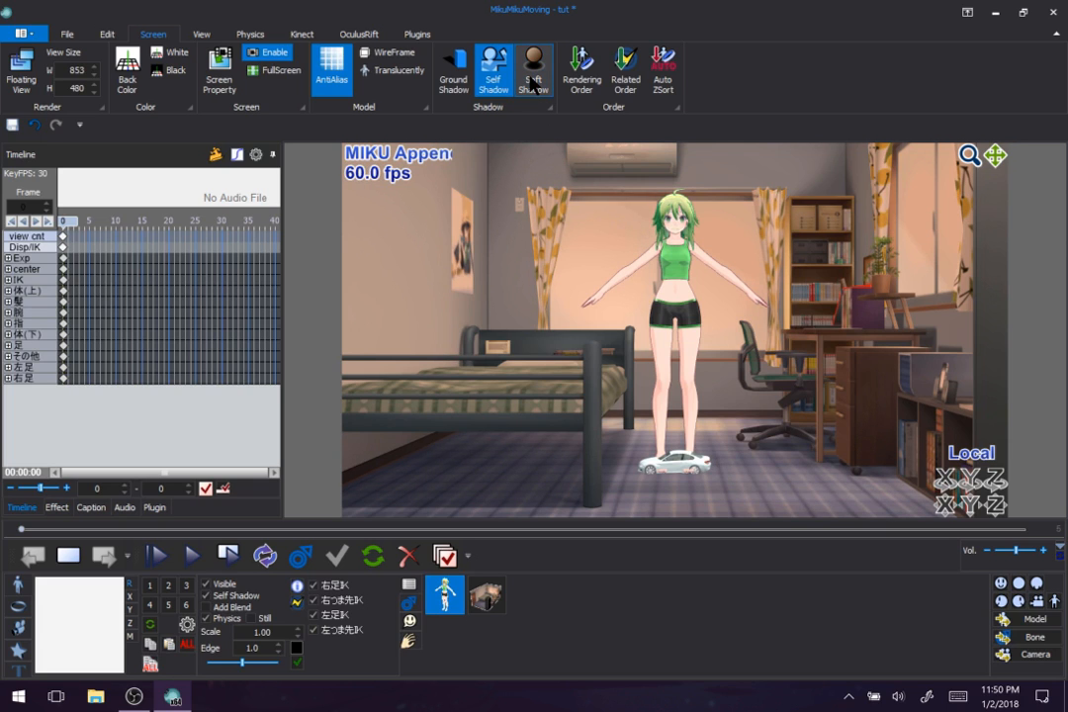
Inspect the shadow edges on the character's neck and chest, and enable Soft Shadow
scroll(770, 251, "up", 6)
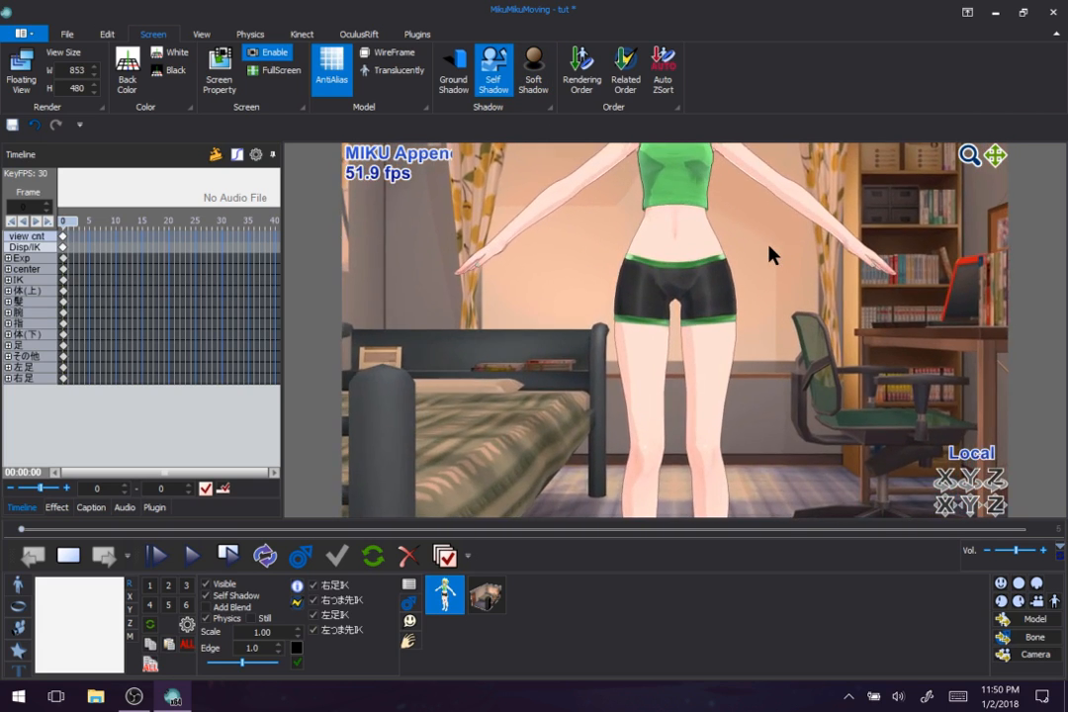
left_click_drag(995, 155, 997, 371)
scroll(639, 375, "up", 7)
right_click_drag(638, 384, 788, 384)
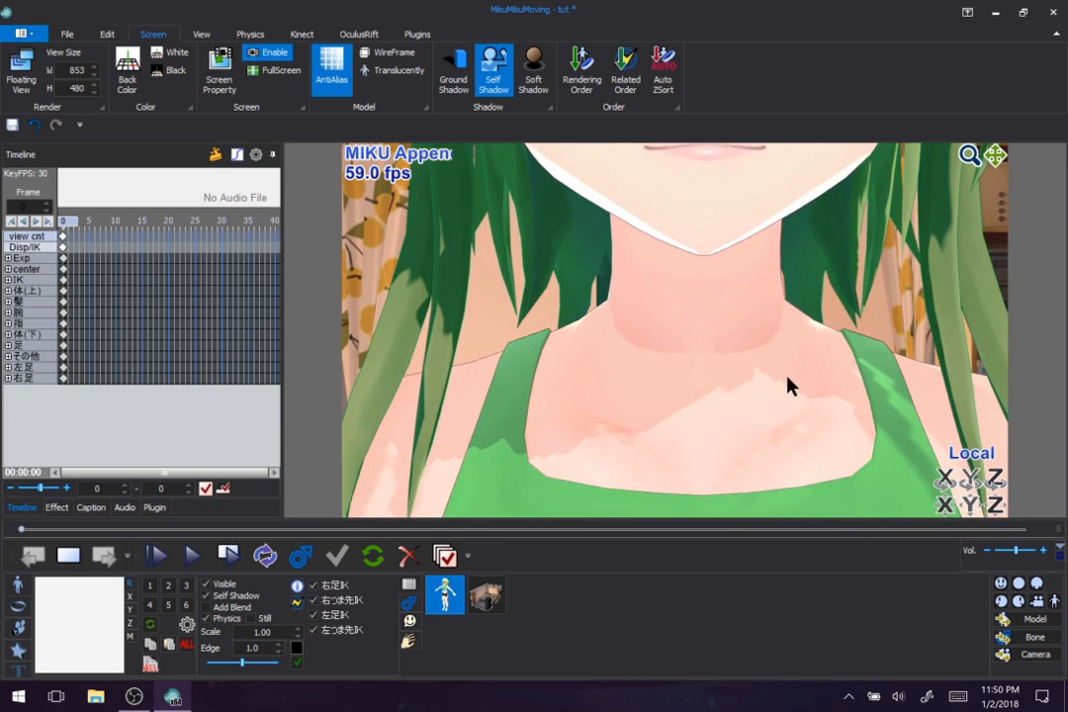
left_click_drag(744, 355, 423, 489)
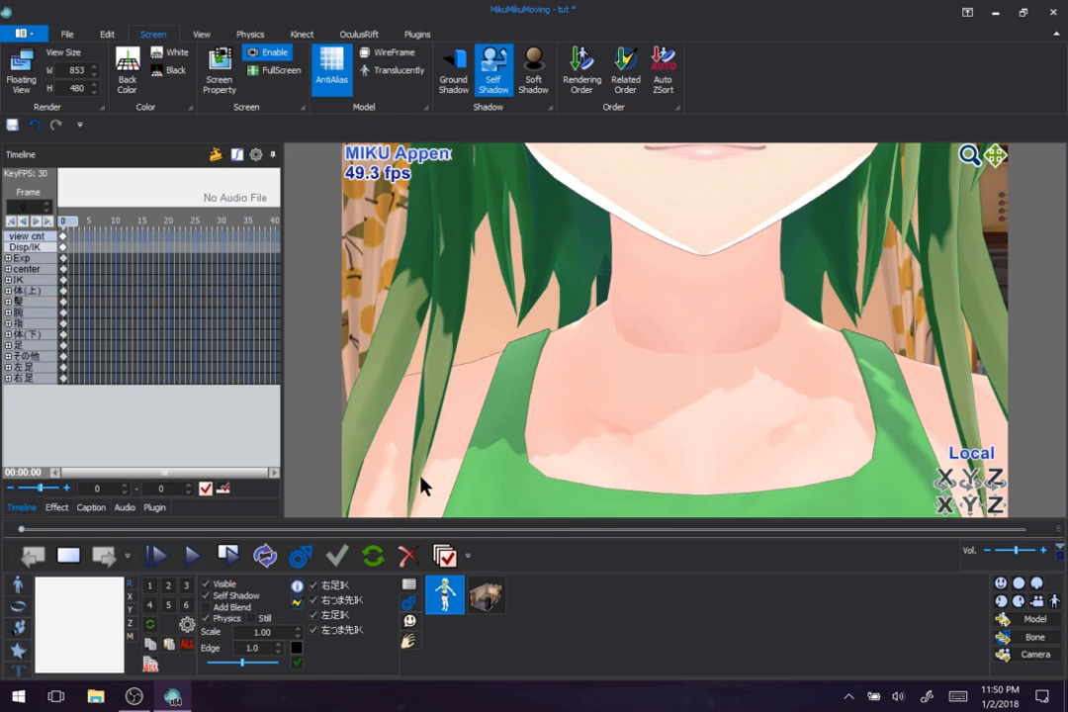
left_click(534, 77)
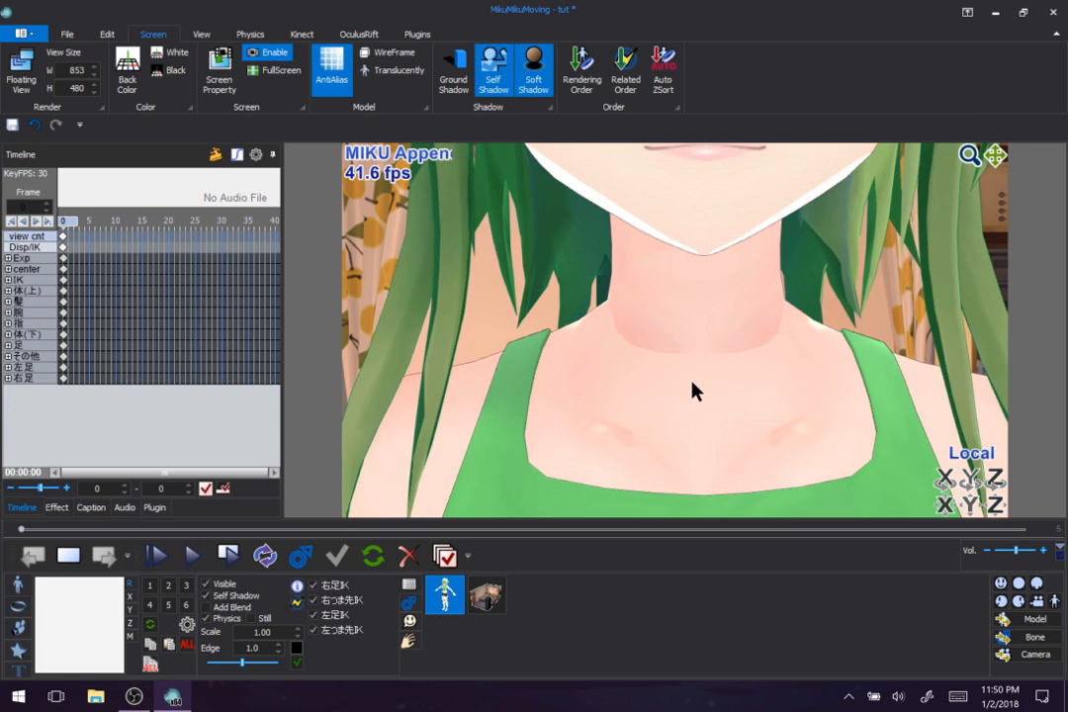
scroll(694, 389, "down", 2)
scroll(694, 388, "down", 5)
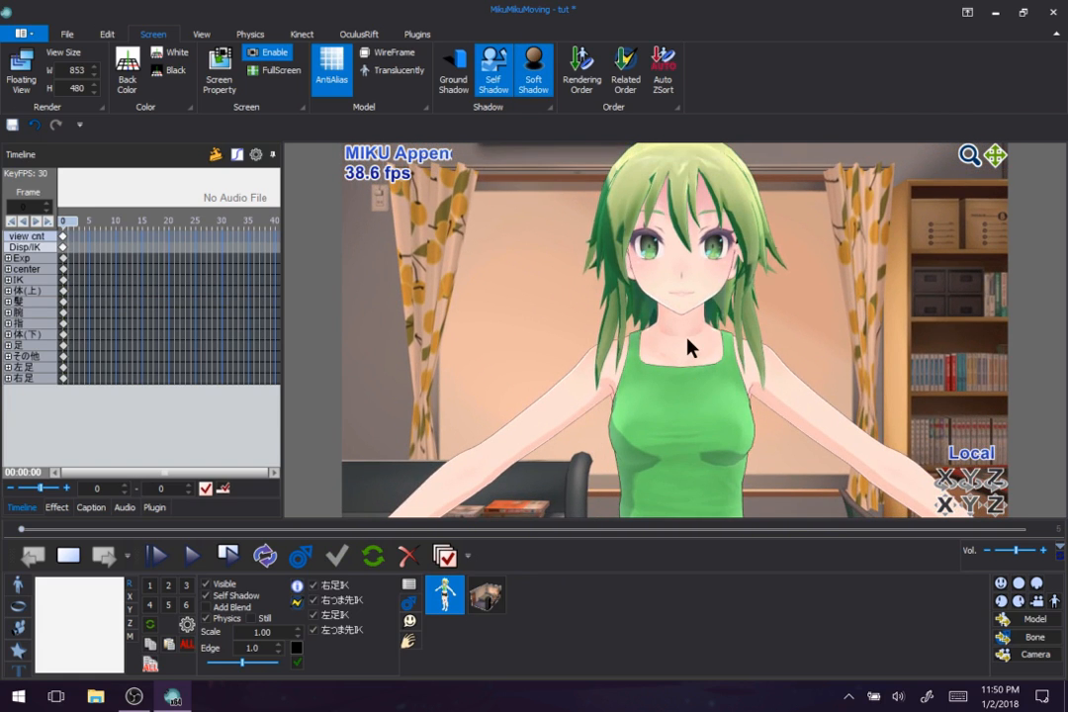
scroll(693, 340, "down", 5)
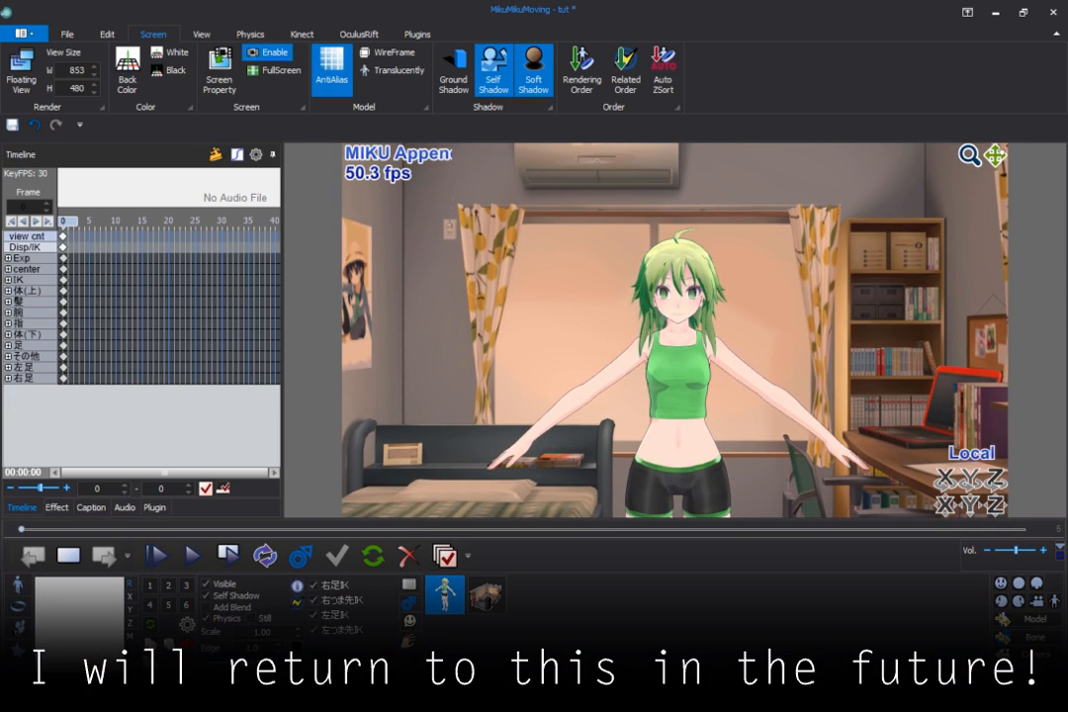
scroll(713, 246, "down", 3)
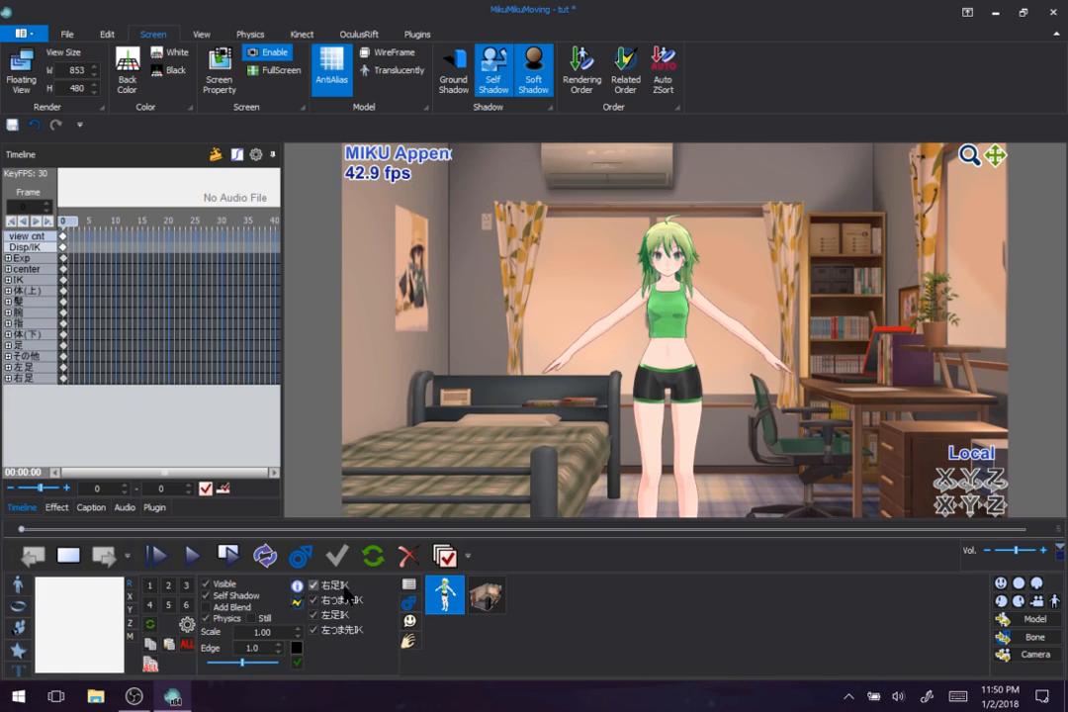
Toggle the character's 右つま先IK, 左足IK and 左つま先IK options off and on, and clear the bone selection
left_click(338, 599)
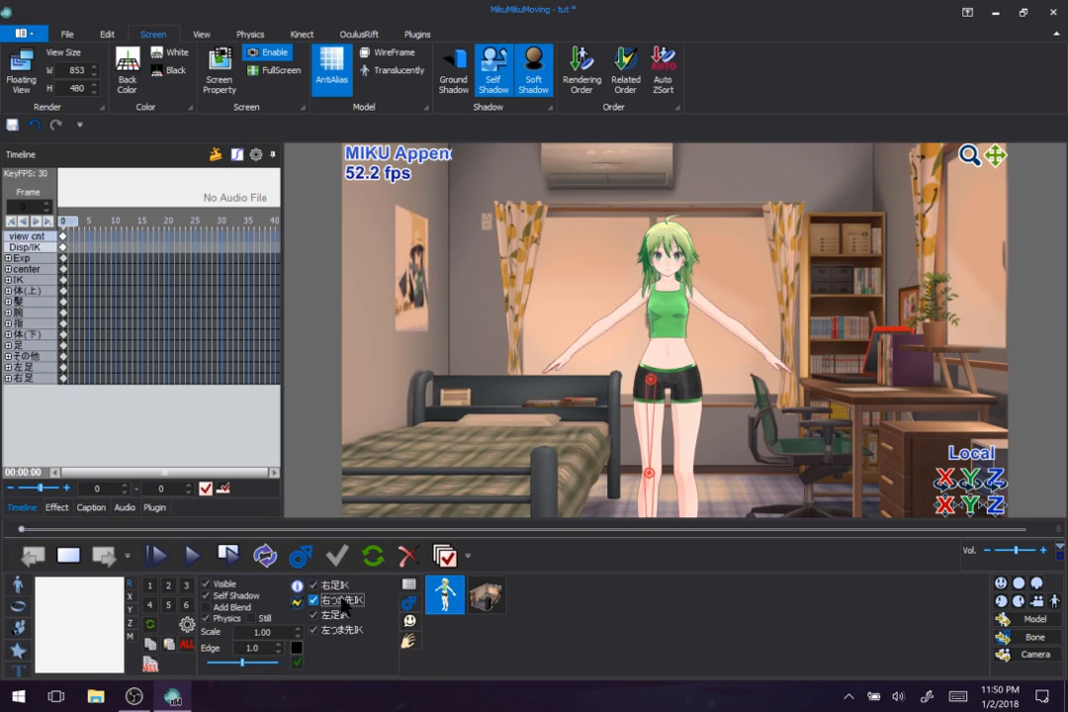
left_click_drag(995, 155, 996, 77)
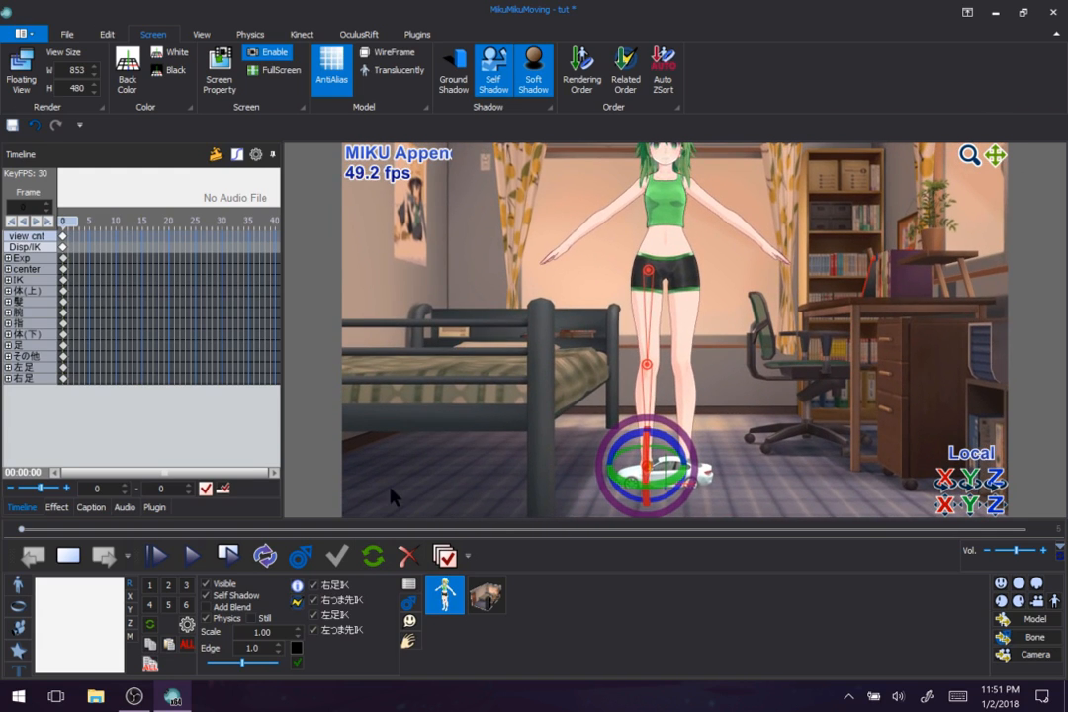
left_click(327, 615)
left_click(342, 632)
left_click(338, 615)
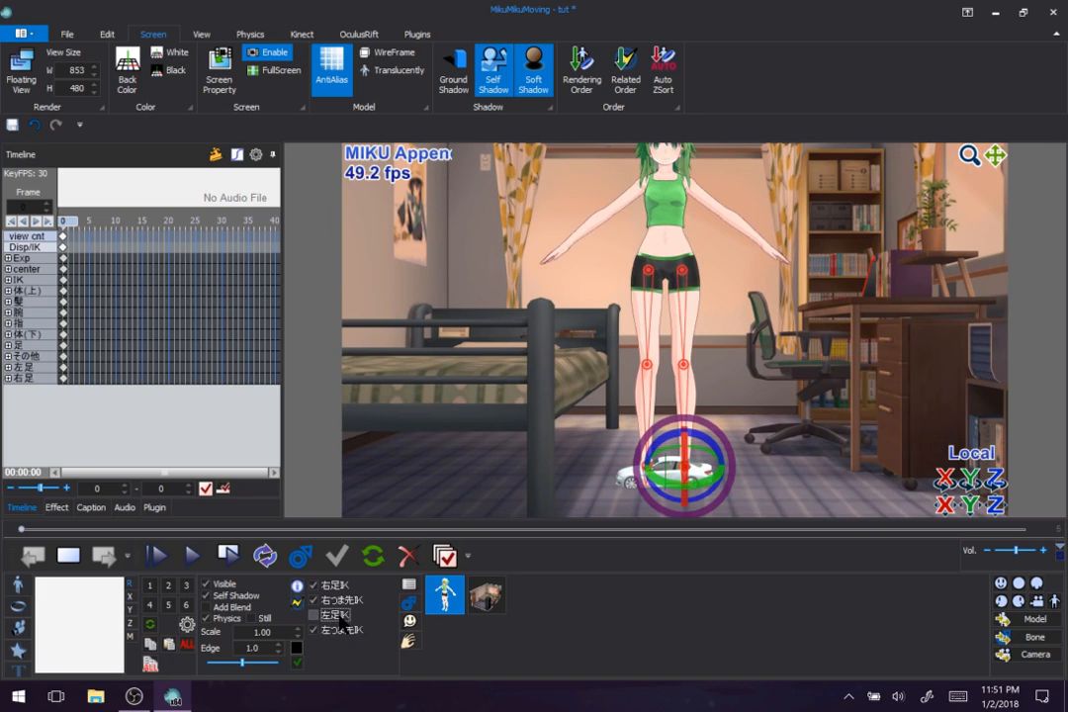
left_click(456, 296)
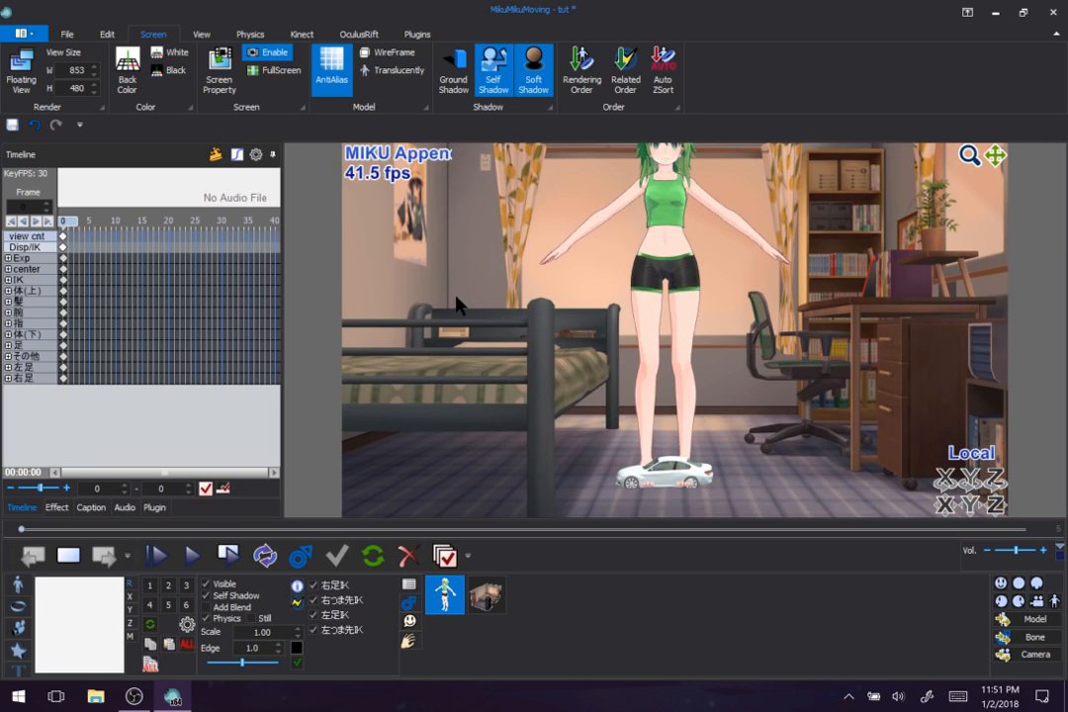
Turn Add Blend on for the character, view the whole model, and turn Add Blend off
left_click(233, 608)
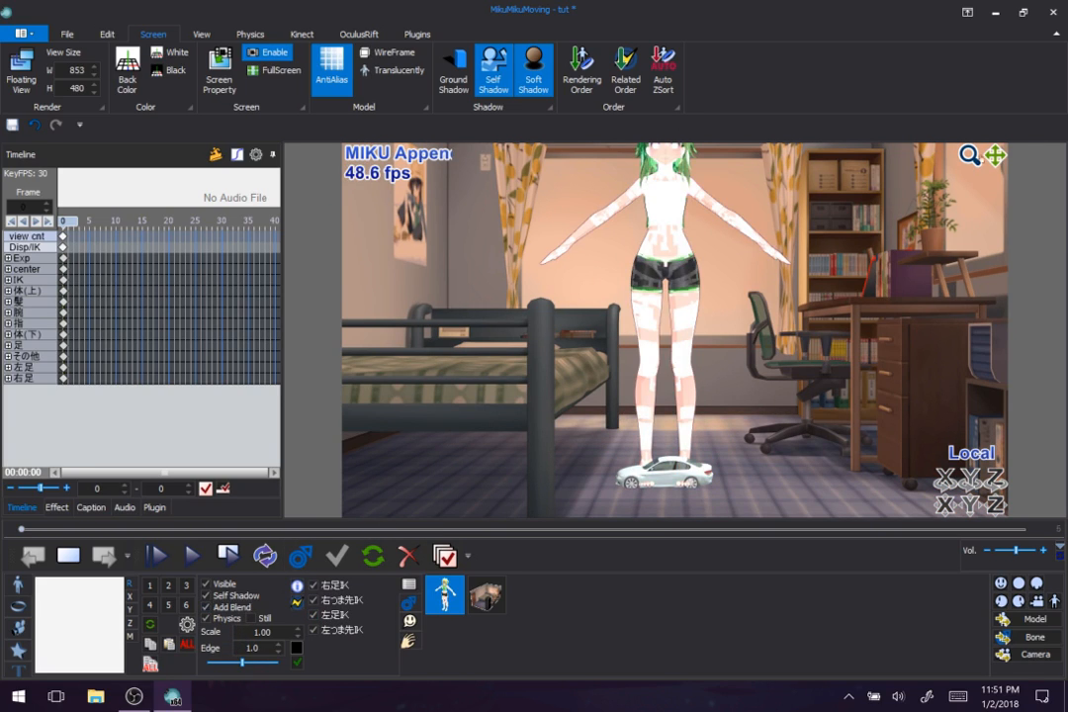
left_click_drag(995, 155, 1006, 190)
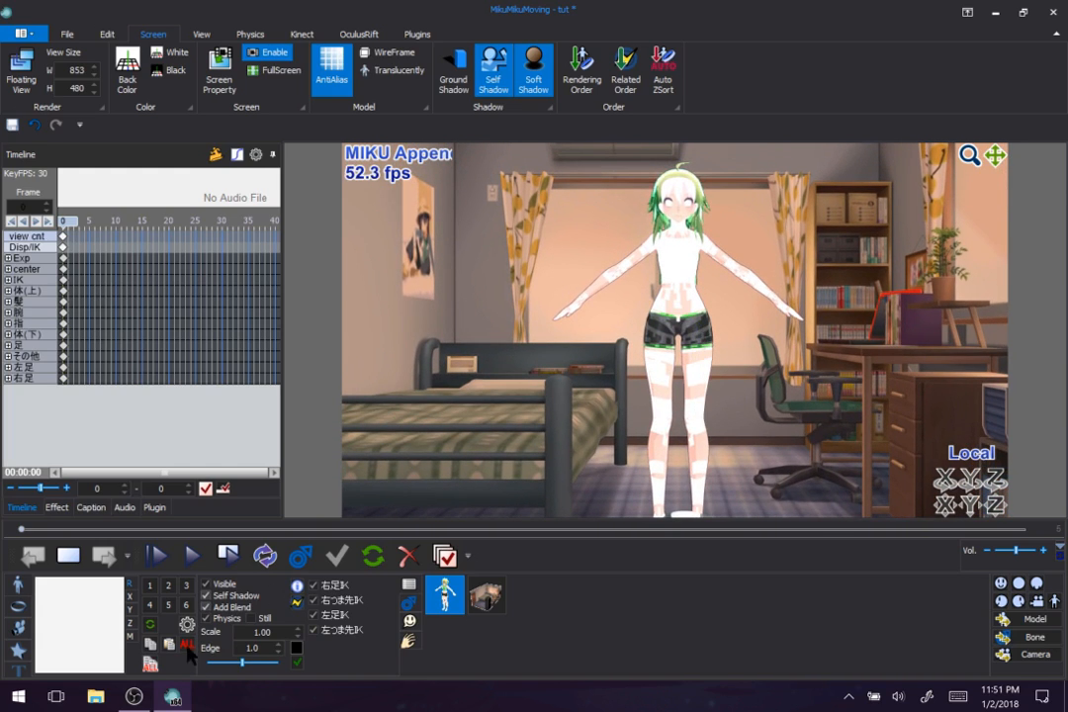
left_click(243, 609)
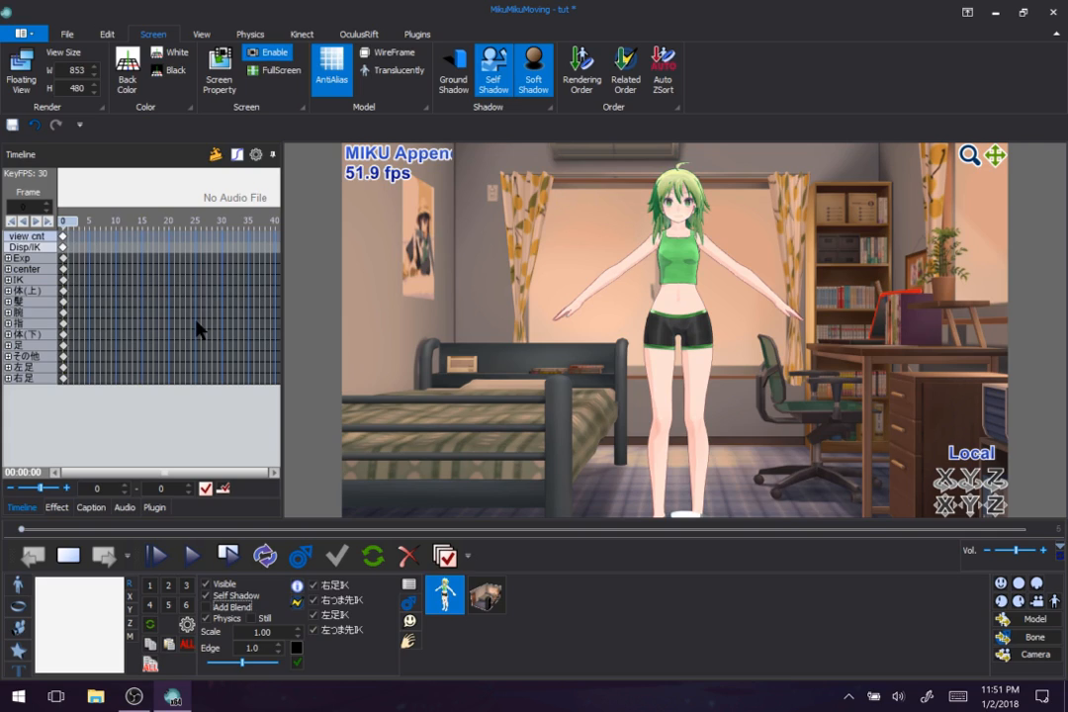
Try the character's Physics and Still options, leaving Physics enabled and Still disabled
left_click(226, 619)
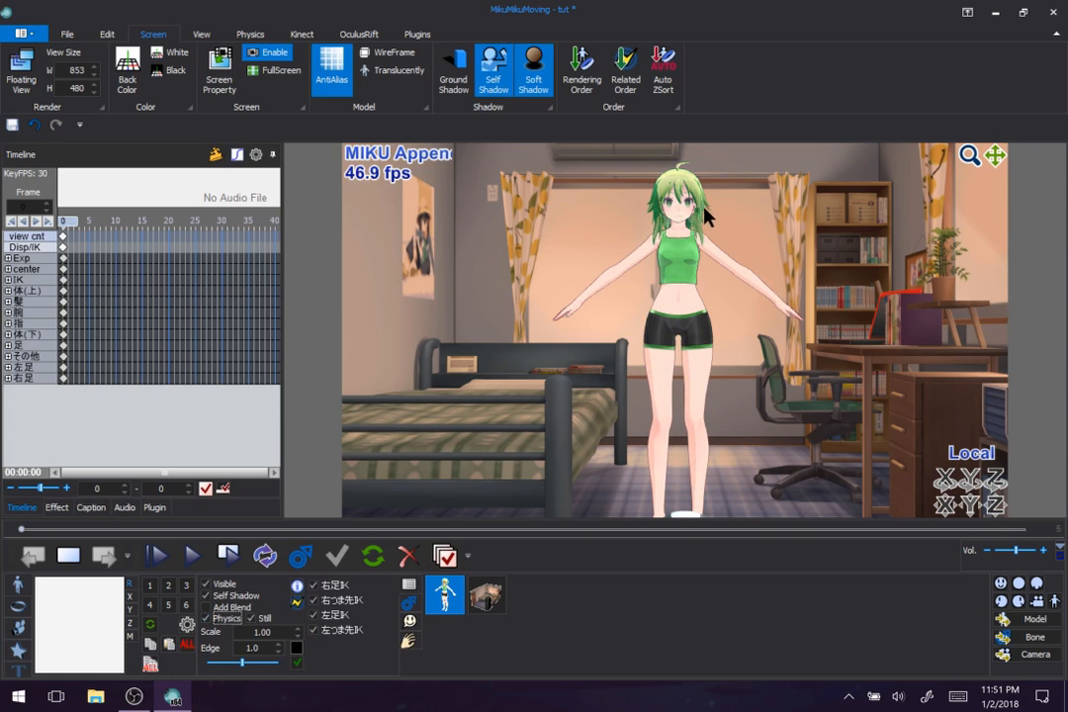
scroll(704, 218, "up", 3)
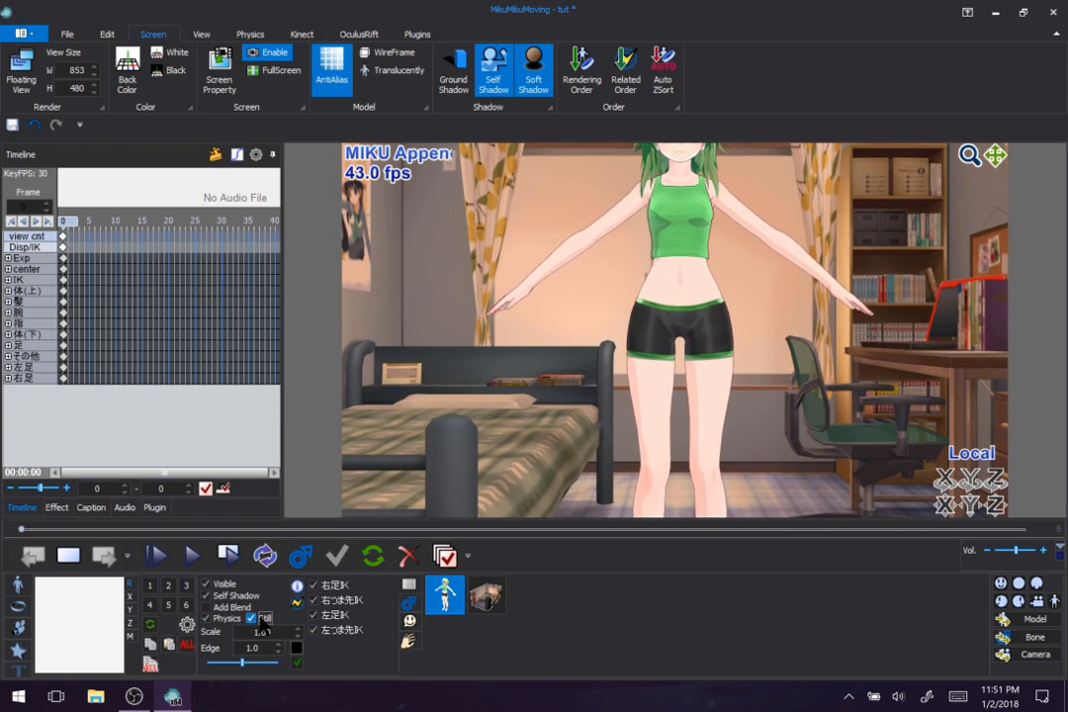
scroll(650, 266, "down", 3)
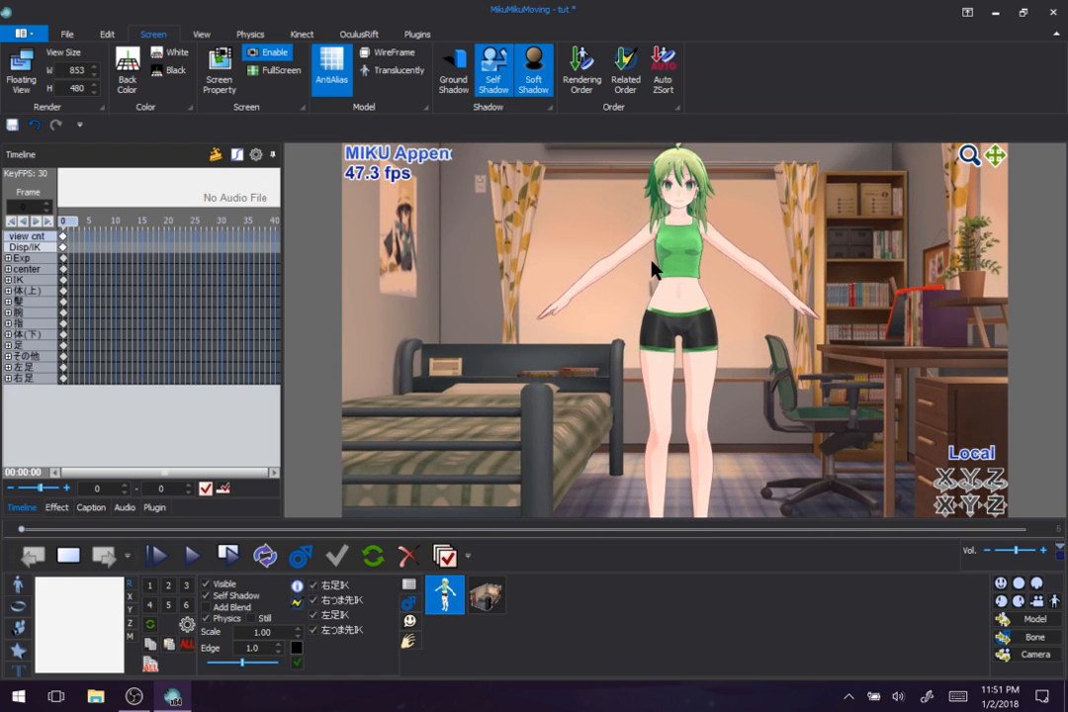
Try the character's Scale at 0.50, 1.80, 2.10 and 21.00, and restore it to 1.00
left_click(295, 637)
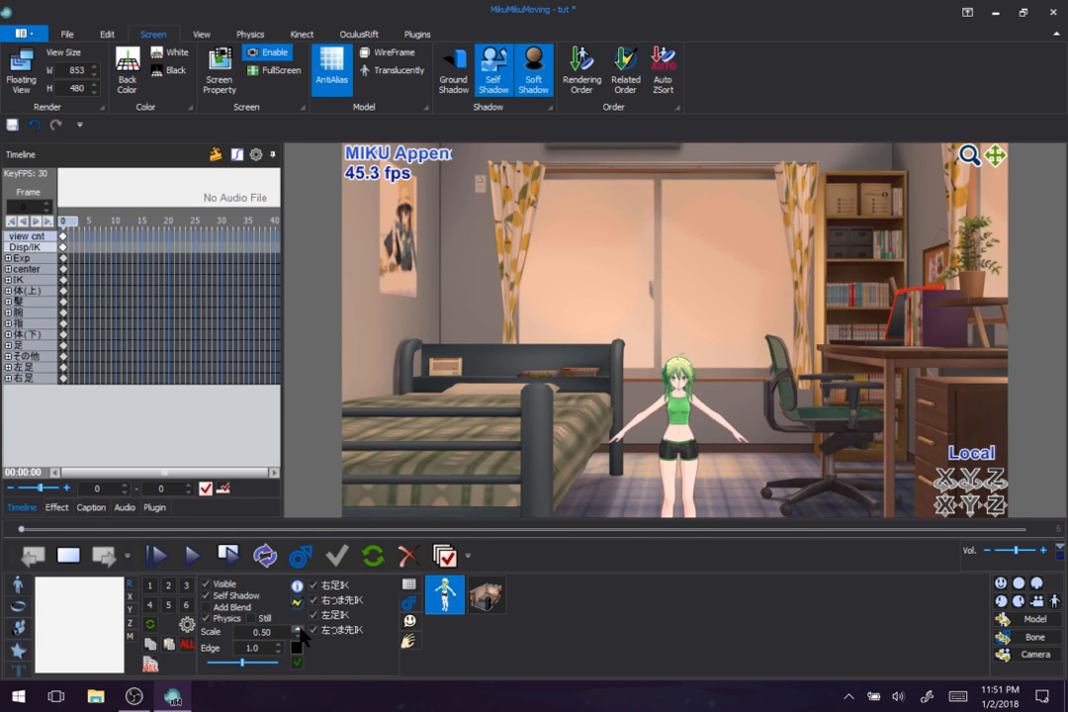
left_click(297, 630)
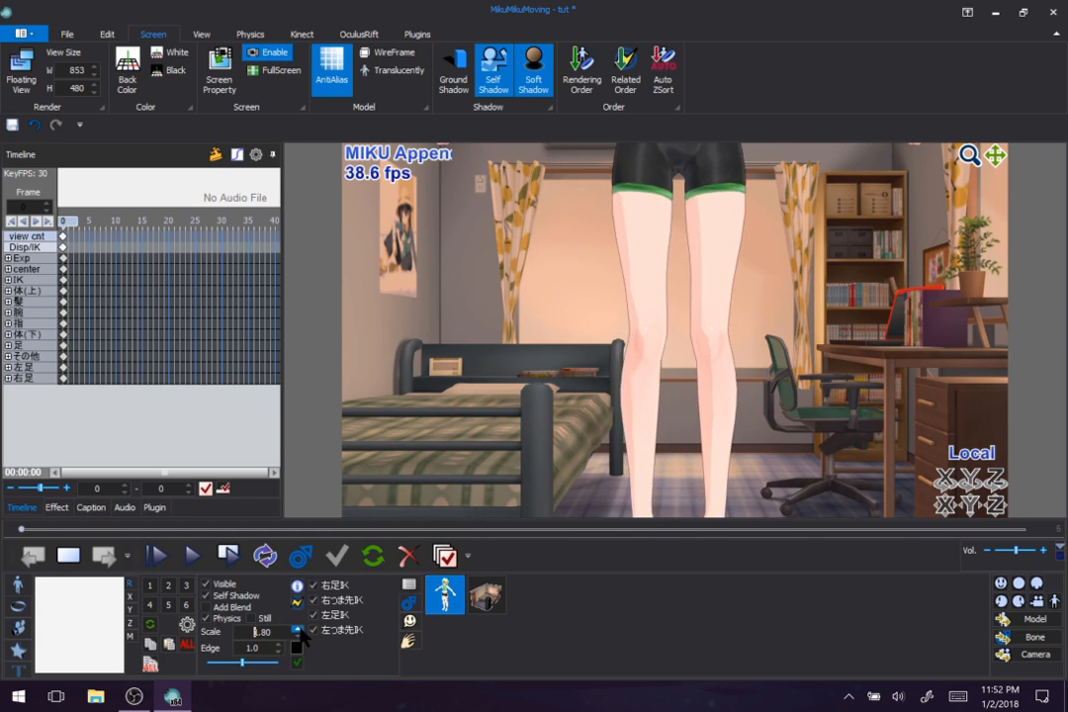
left_click(297, 629)
left_click(297, 629)
left_click(298, 629)
left_click(298, 629)
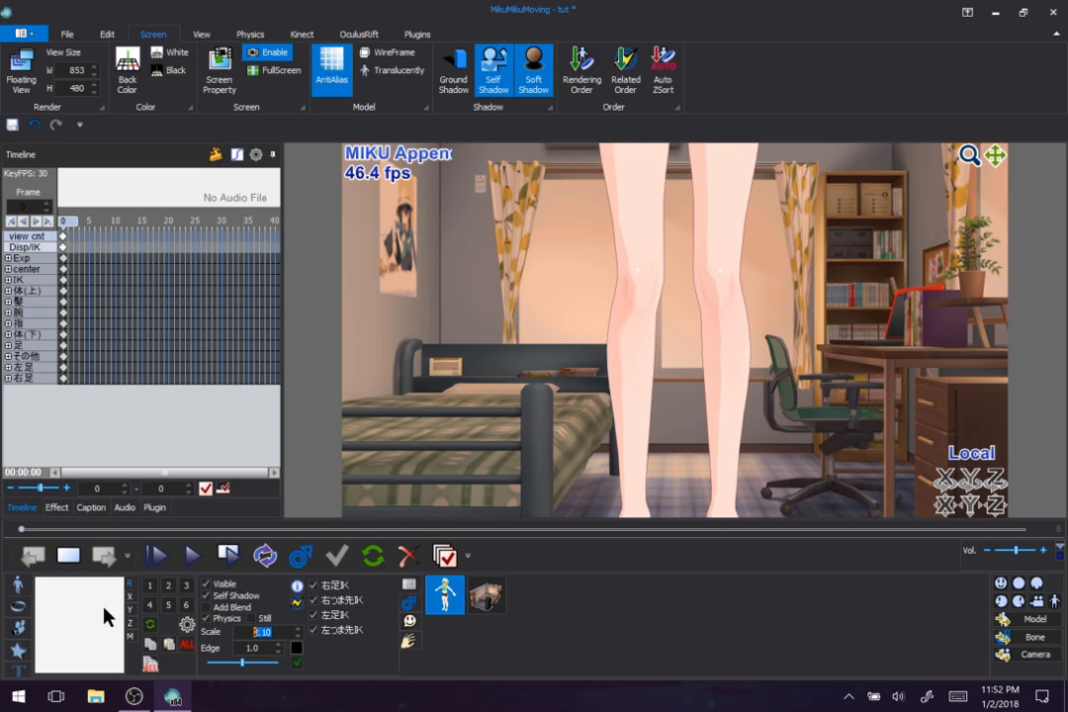
type("21")
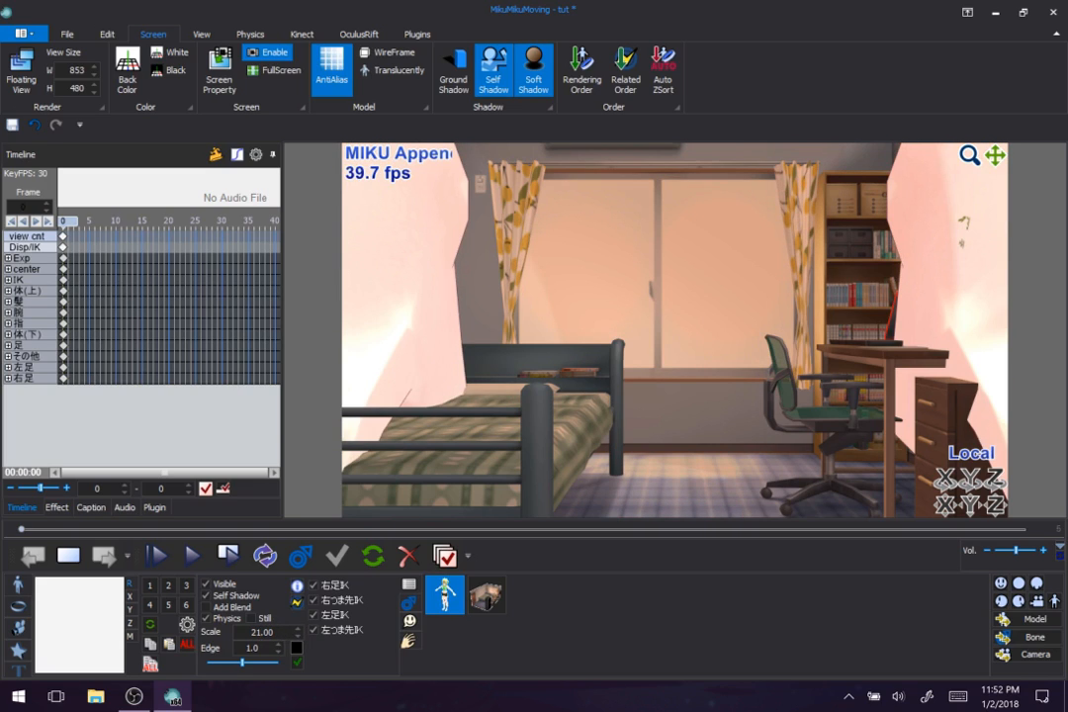
key("BackSpace")
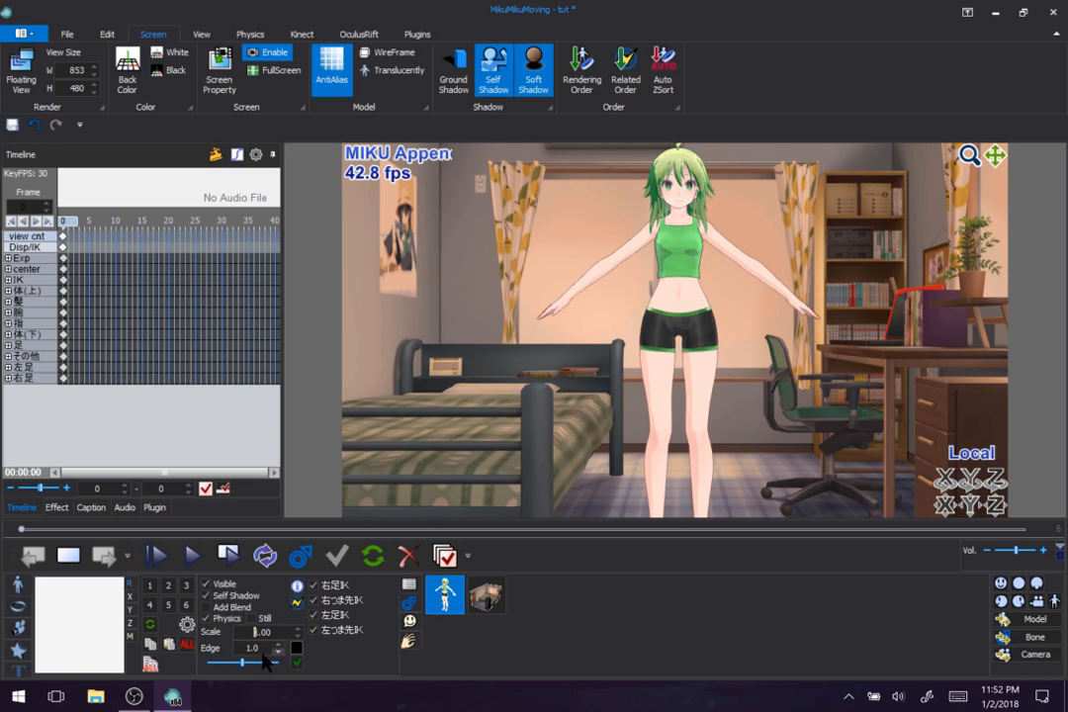
Try the character's Edge thickness at 2.0 and 20.0, and inspect the outline from several angles
scroll(654, 260, "up", 5)
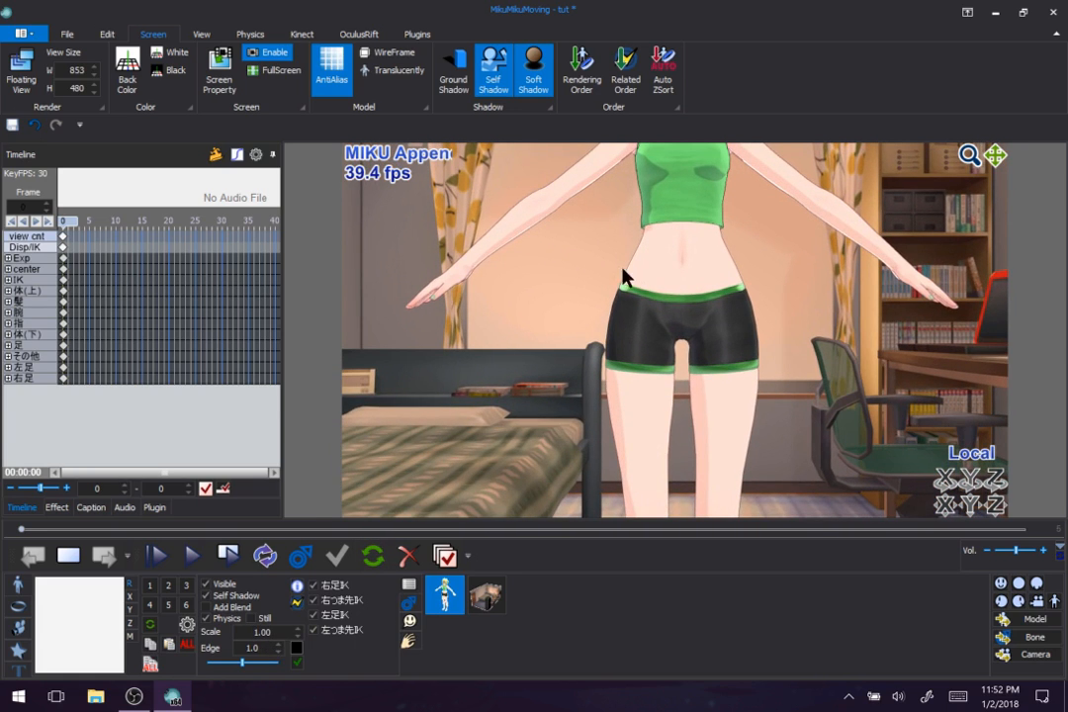
right_click_drag(631, 274, 582, 292)
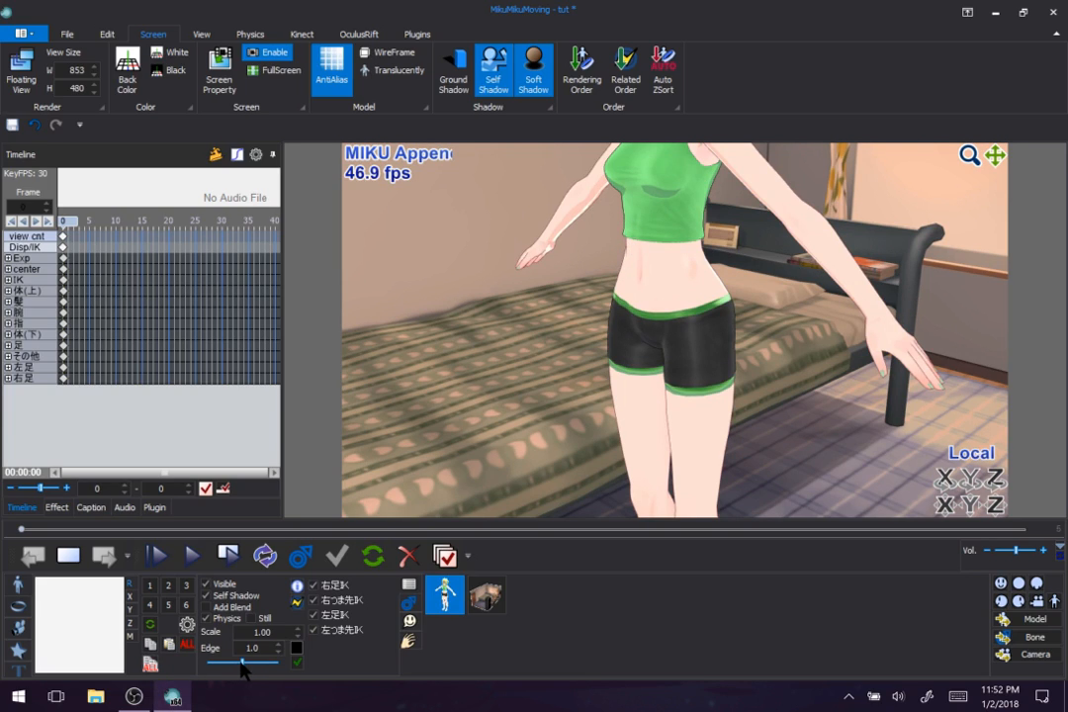
left_click_drag(251, 662, 281, 668)
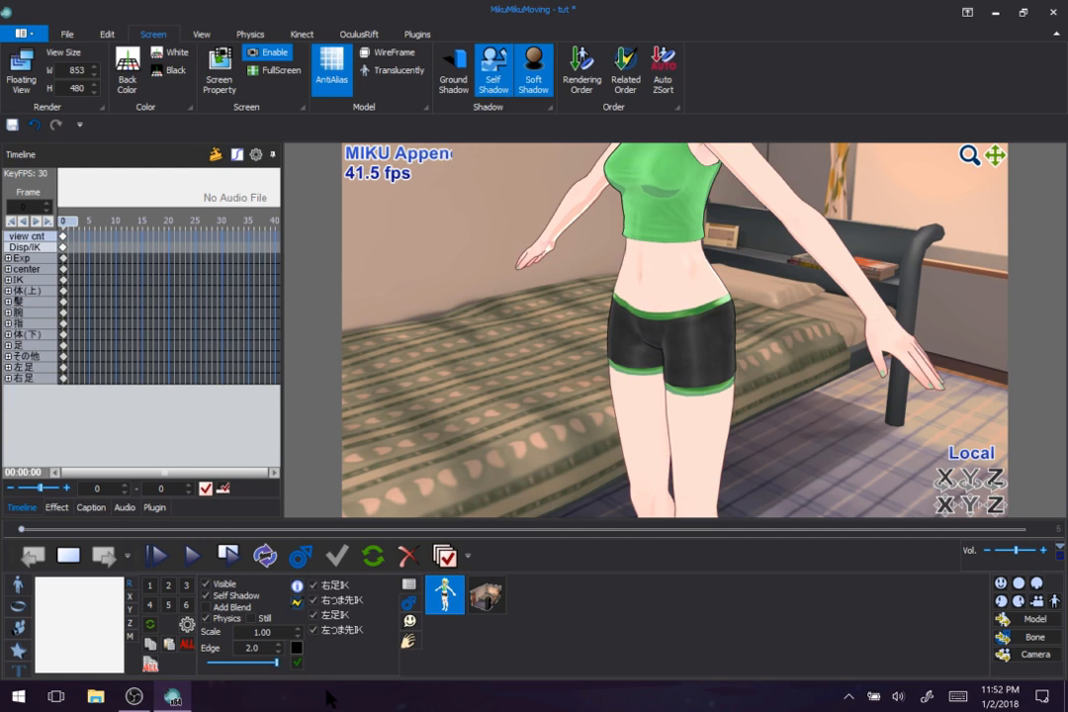
type("0")
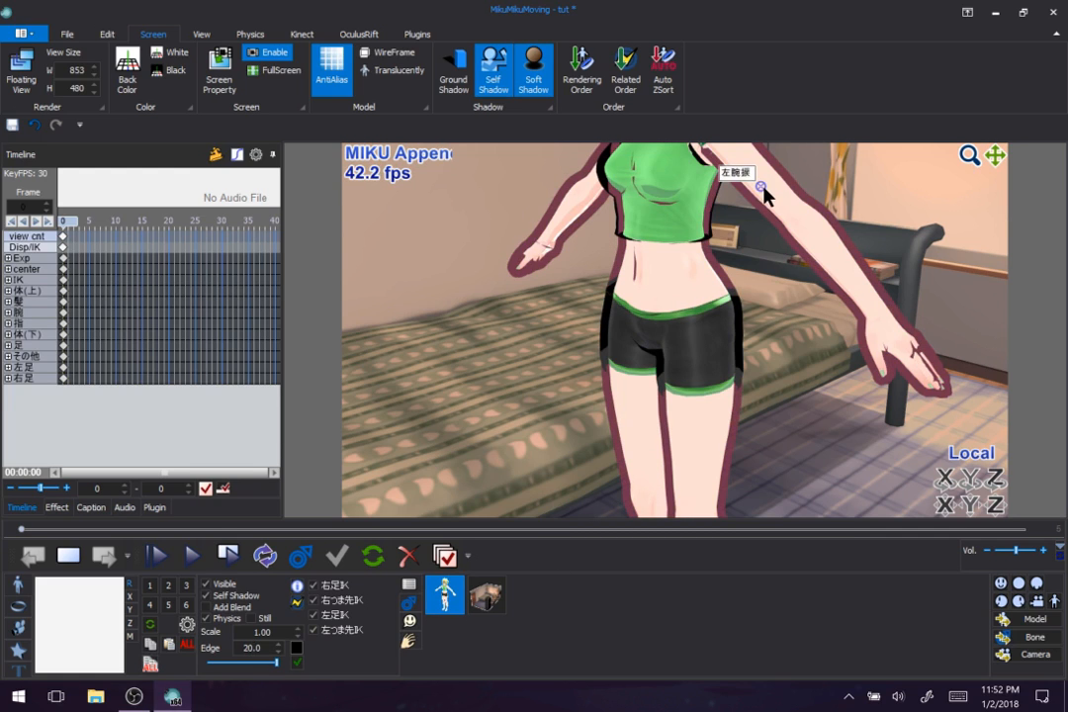
right_click_drag(763, 188, 681, 259)
right_click_drag(639, 343, 905, 182)
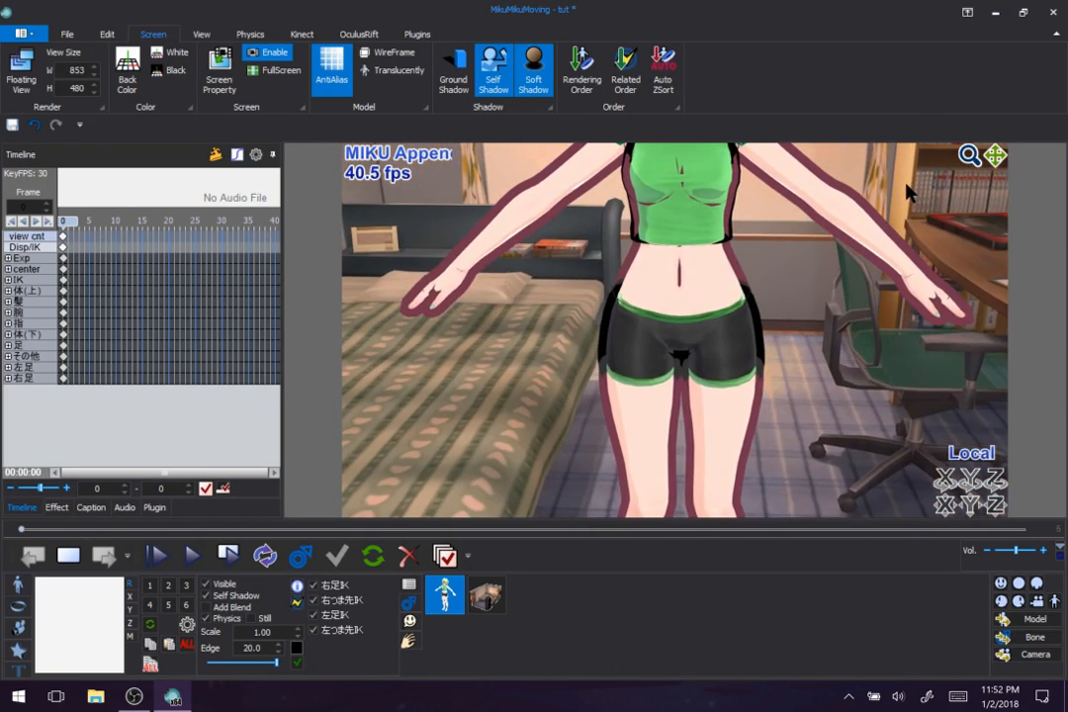
scroll(723, 334, "down", 2)
scroll(725, 340, "down", 2)
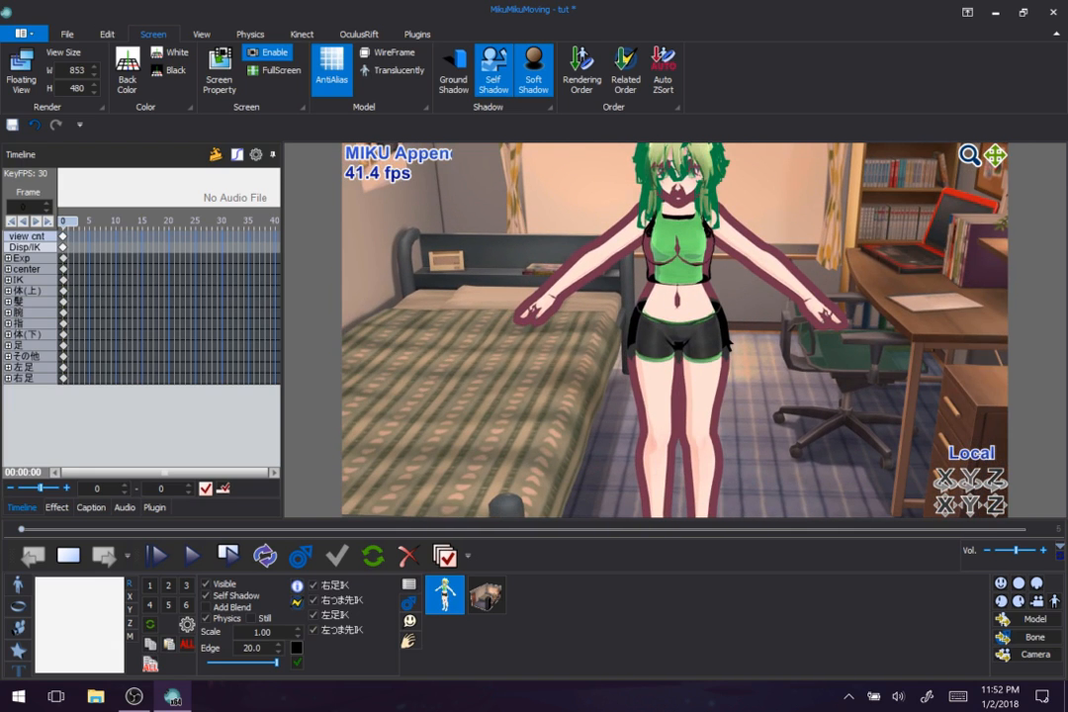
scroll(727, 342, "down", 1)
right_click_drag(725, 335, 704, 343)
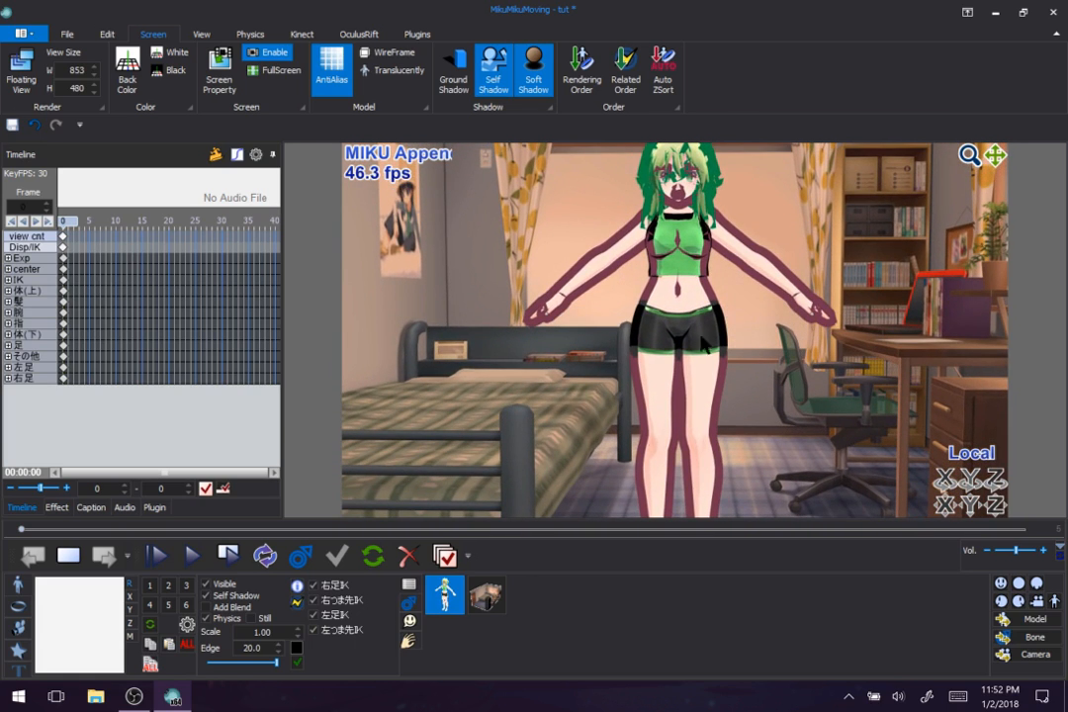
Set the character's Edge to 0.0, compare the outline at 1.31, and return it to 0.0
left_click(277, 663)
left_click_drag(252, 670, 198, 670)
mouse_move(722, 241)
right_mouse_down()
mouse_move(584, 288)
mouse_move(717, 237)
right_mouse_up()
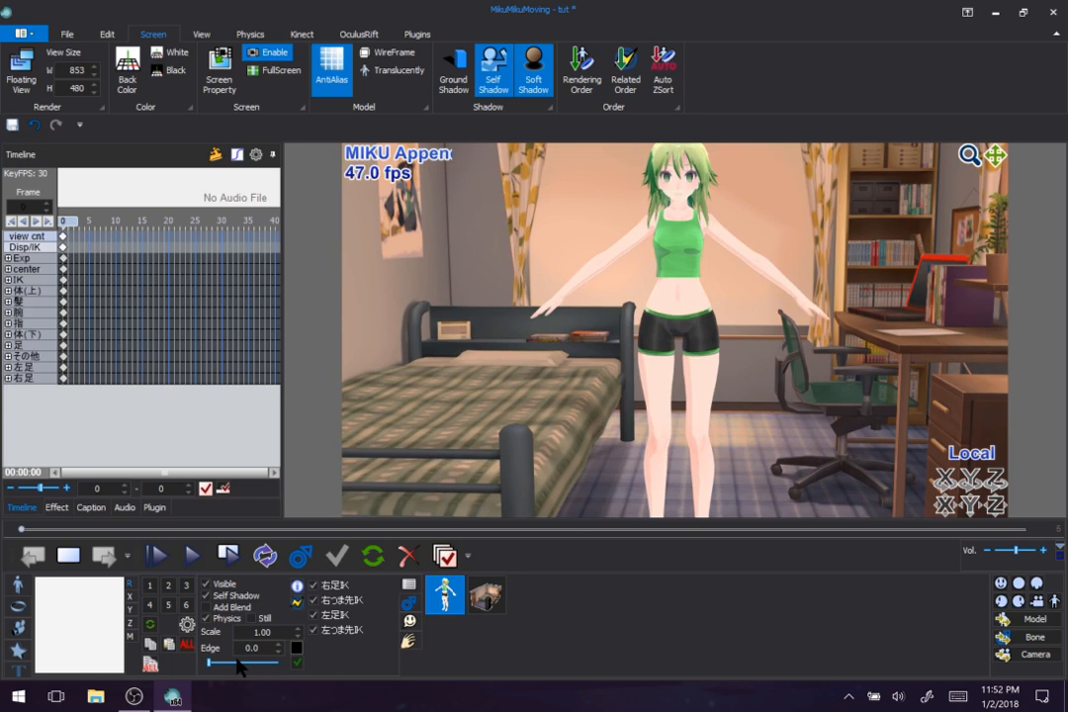
left_click_drag(226, 665, 253, 668)
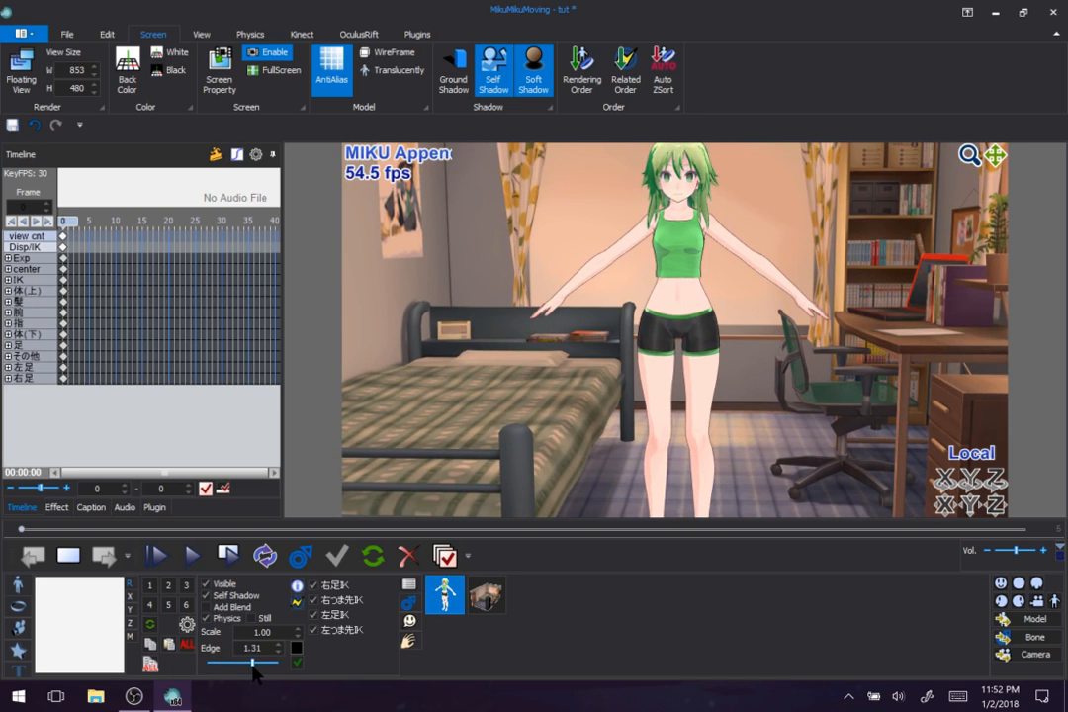
left_click_drag(248, 669, 206, 665)
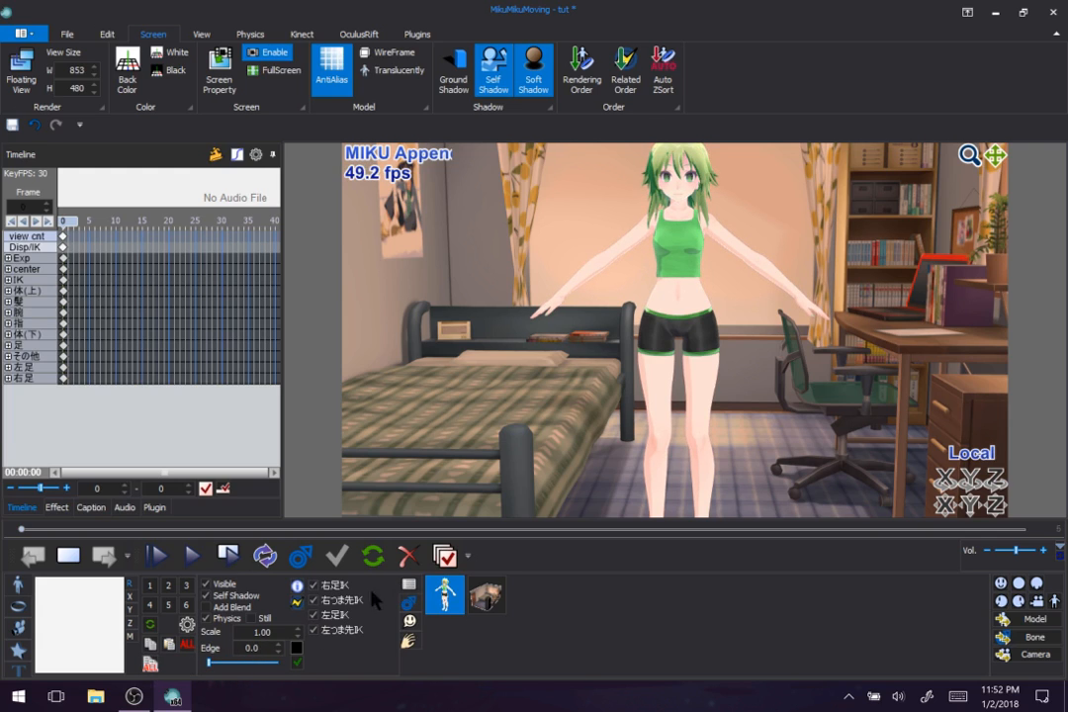
View the character's model information, and look over the Root options in the related bones editor without applying changes
left_click(297, 587)
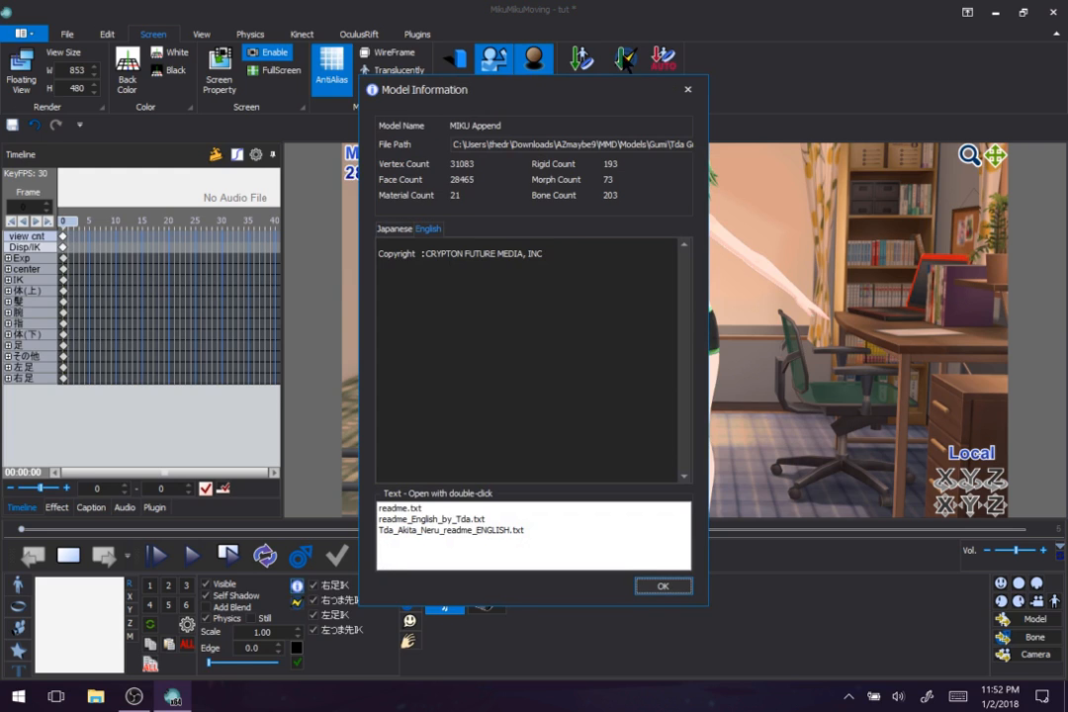
left_click(687, 89)
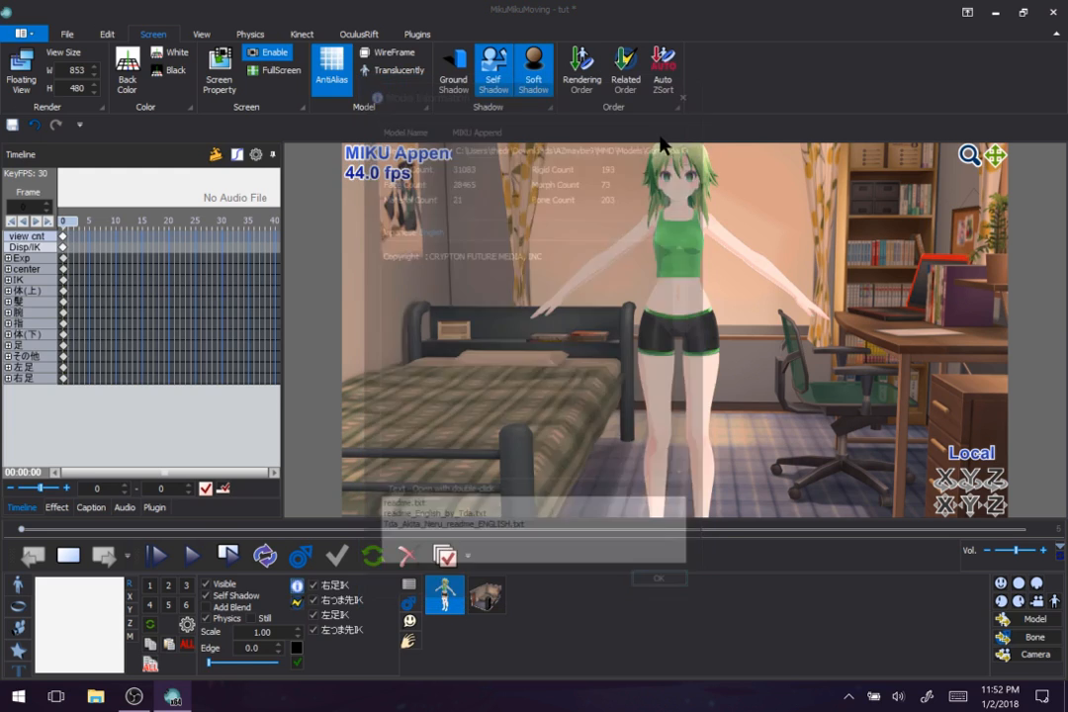
left_click(297, 601)
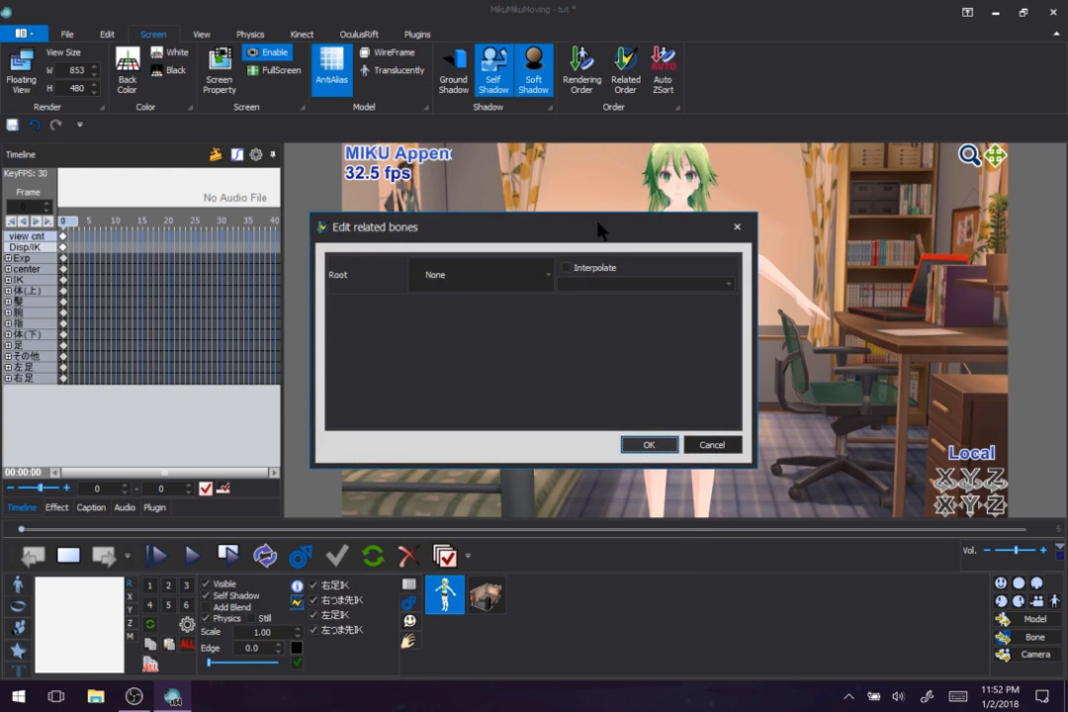
left_click_drag(621, 230, 368, 176)
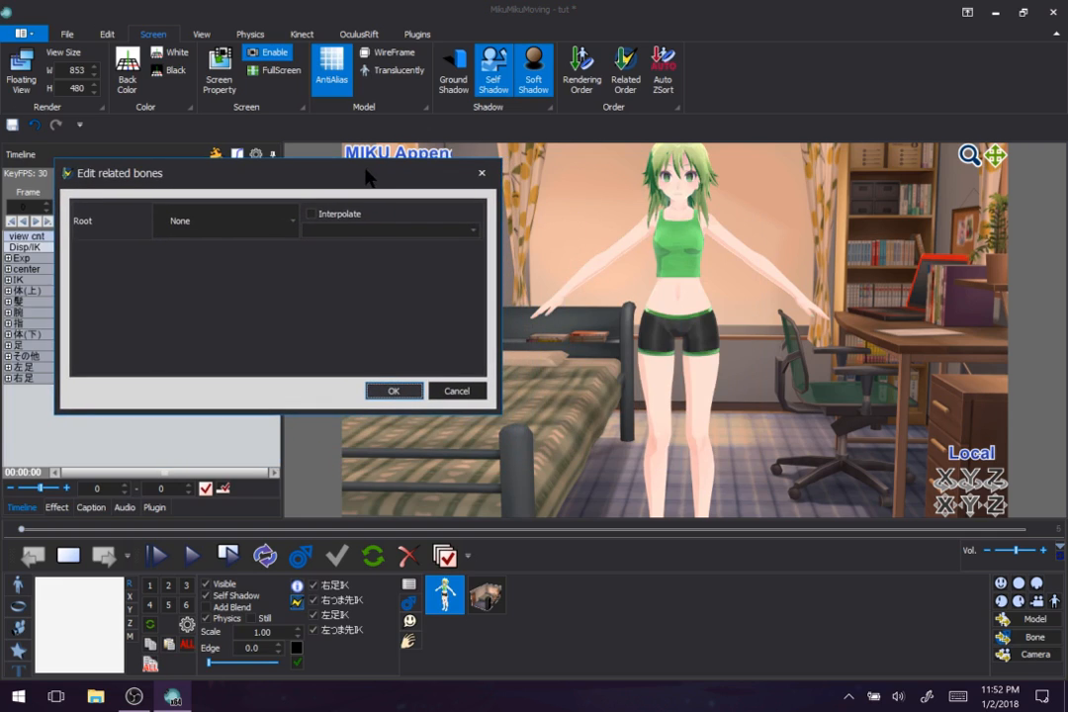
left_click(292, 222)
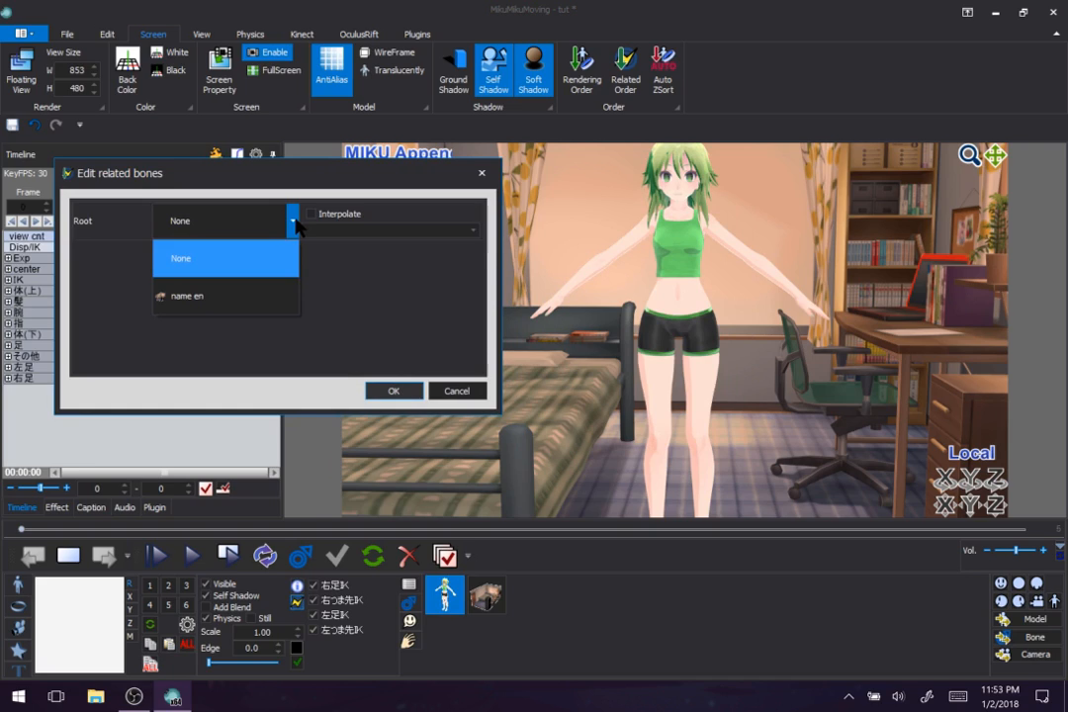
left_click(350, 229)
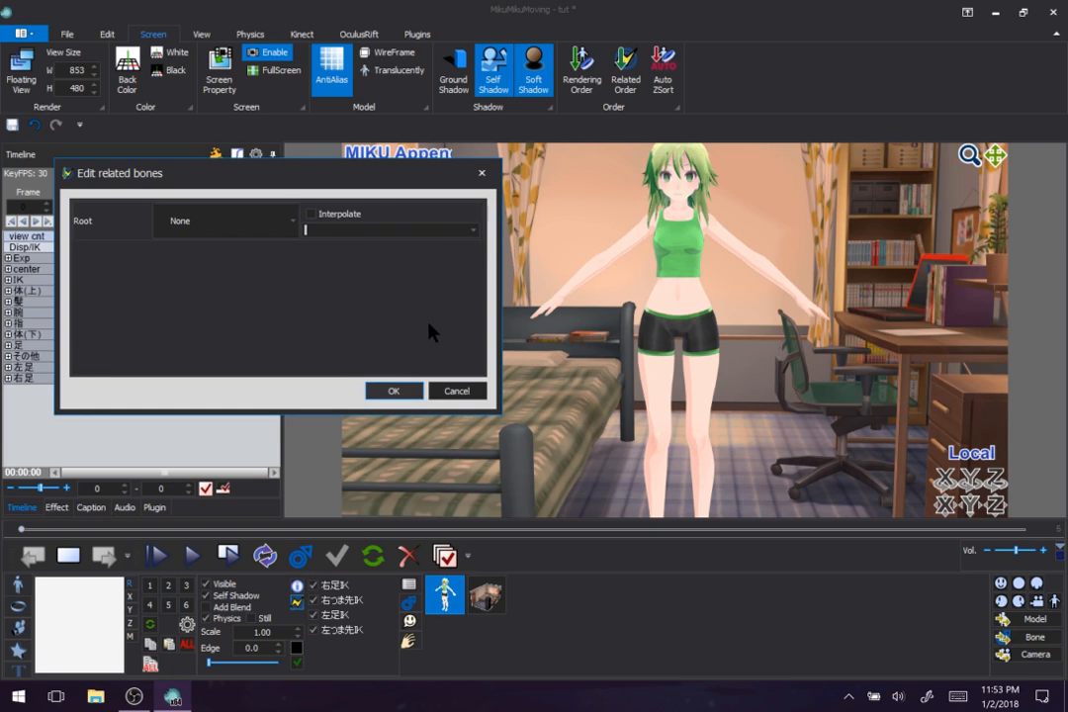
left_click(457, 392)
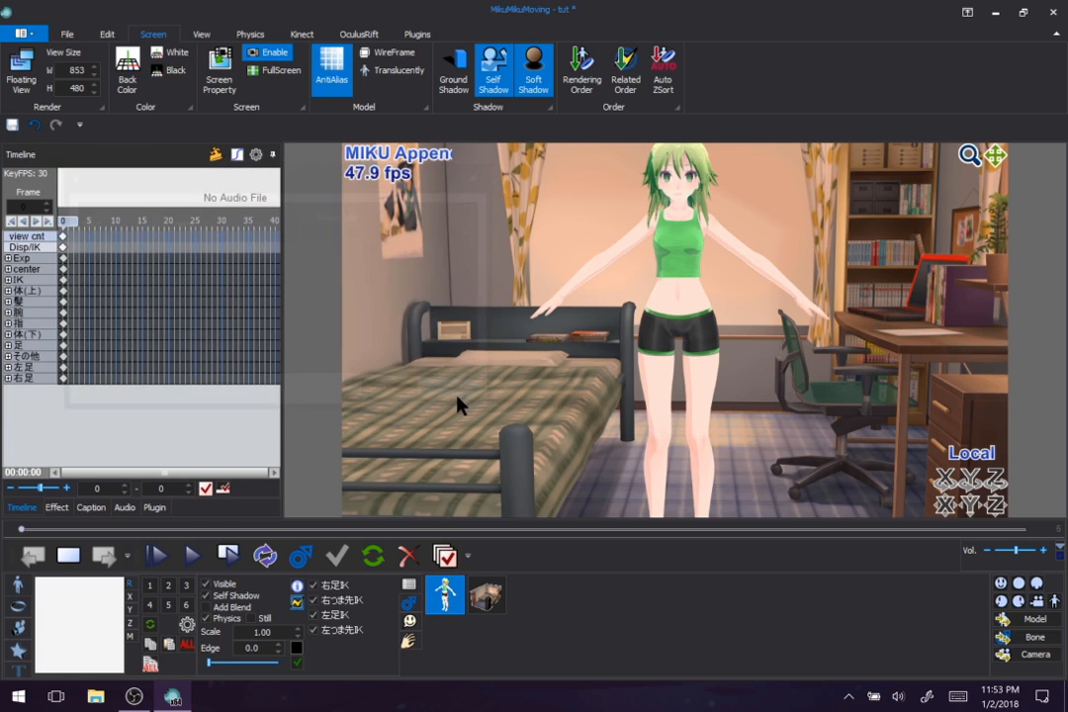
Load the Kirisame Marisa jeans model from the MarisaJeans folder inside Models, accepting its model information
left_click(67, 34)
left_click(146, 69)
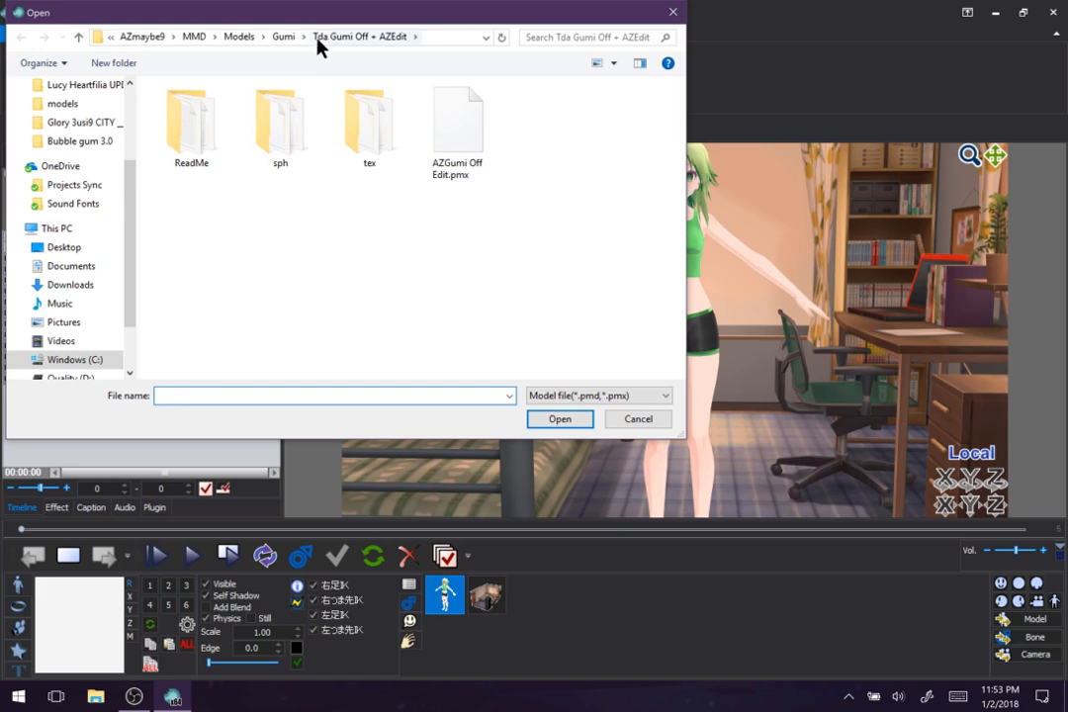
left_click(284, 40)
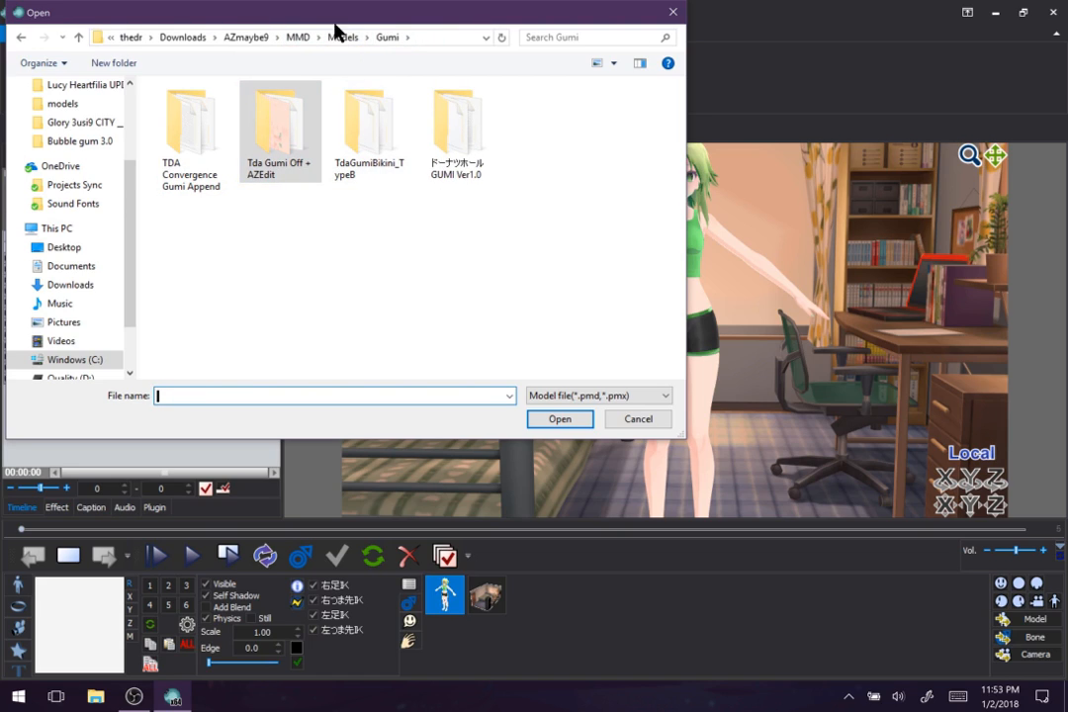
left_click(338, 36)
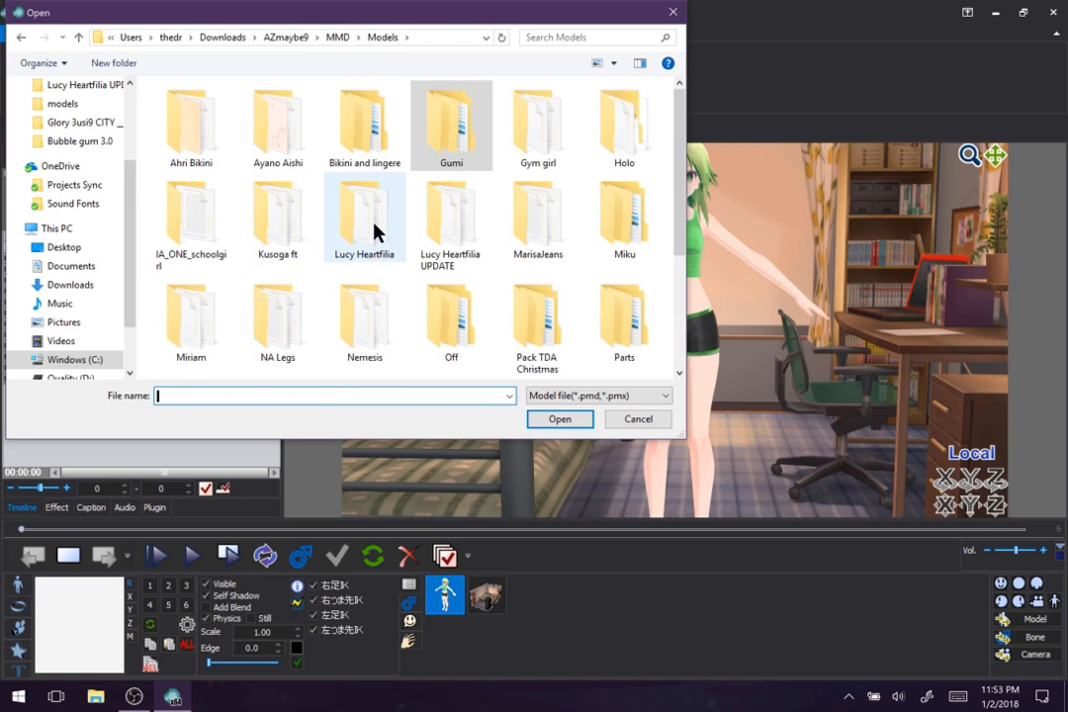
double_click(560, 231)
double_click(476, 107)
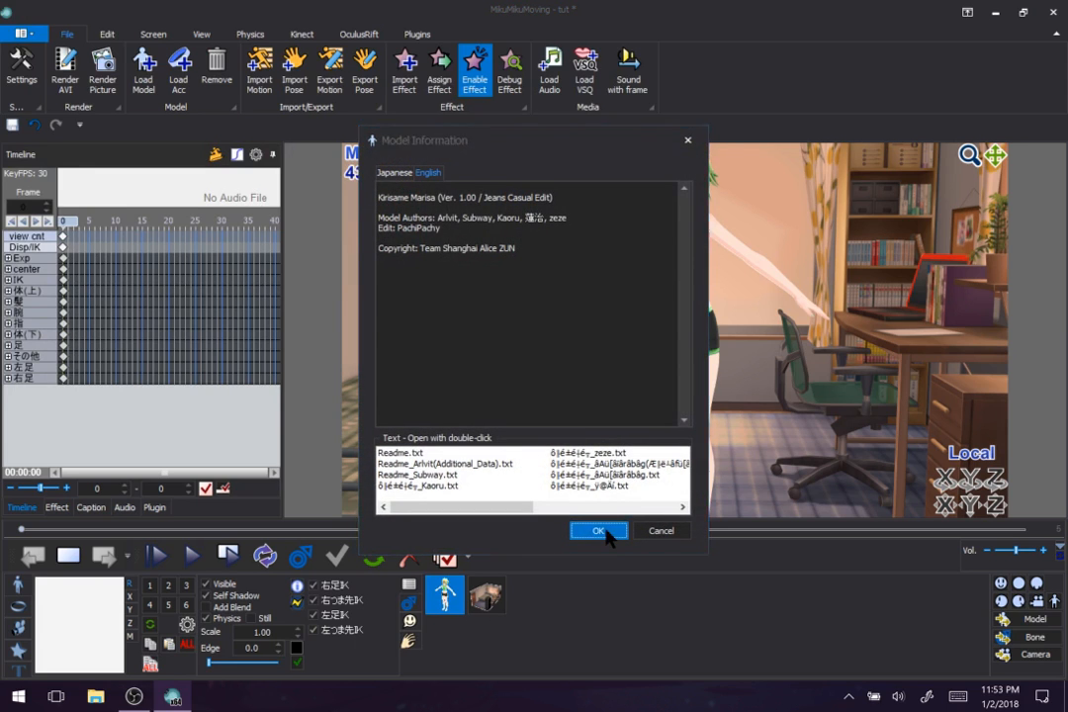
left_click(605, 535)
Move the Marisa model sideways along its X axis so it stands beside the green-haired character
scroll(764, 508, "down", 2)
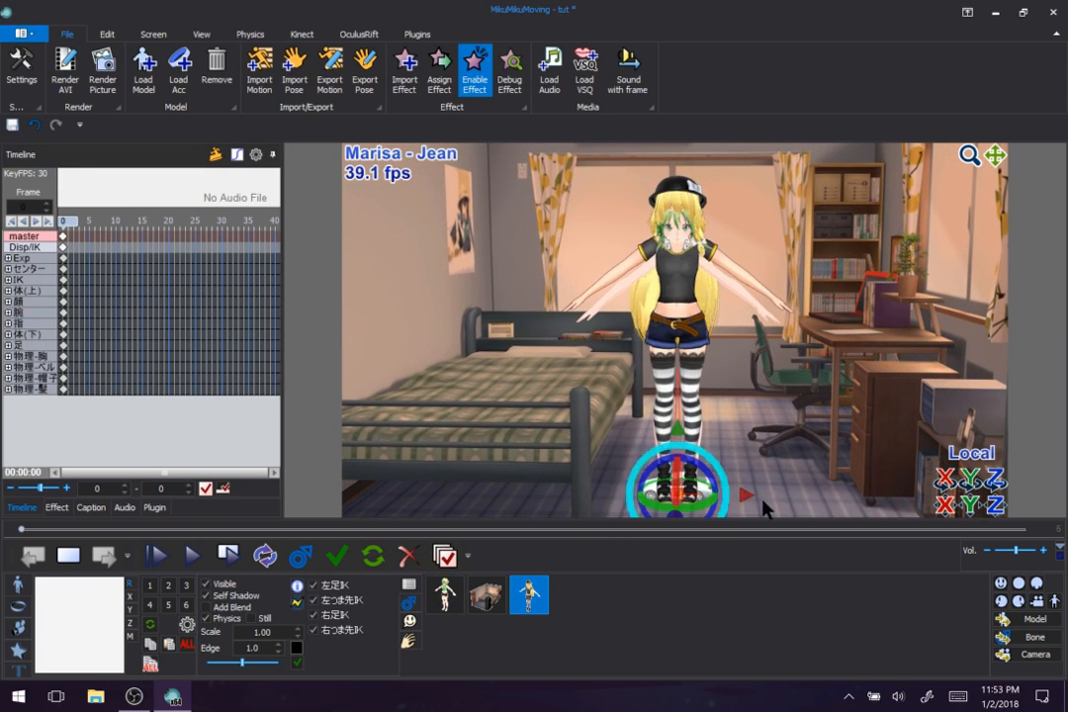
left_click(749, 501)
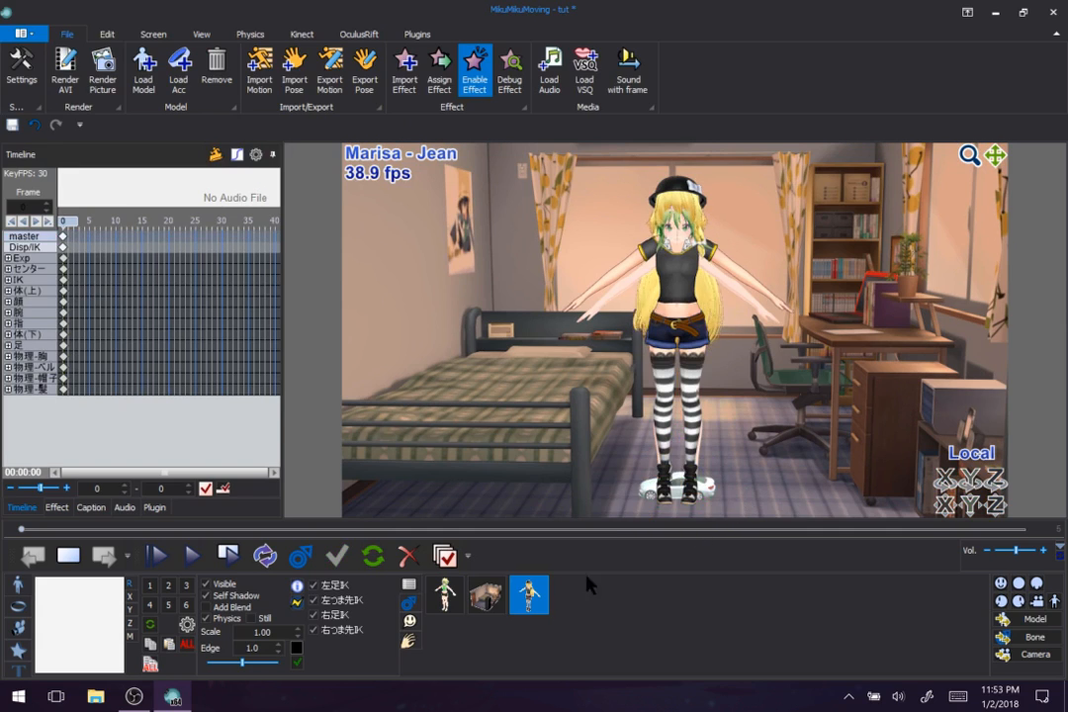
left_click(542, 601)
left_click_drag(746, 496, 813, 500)
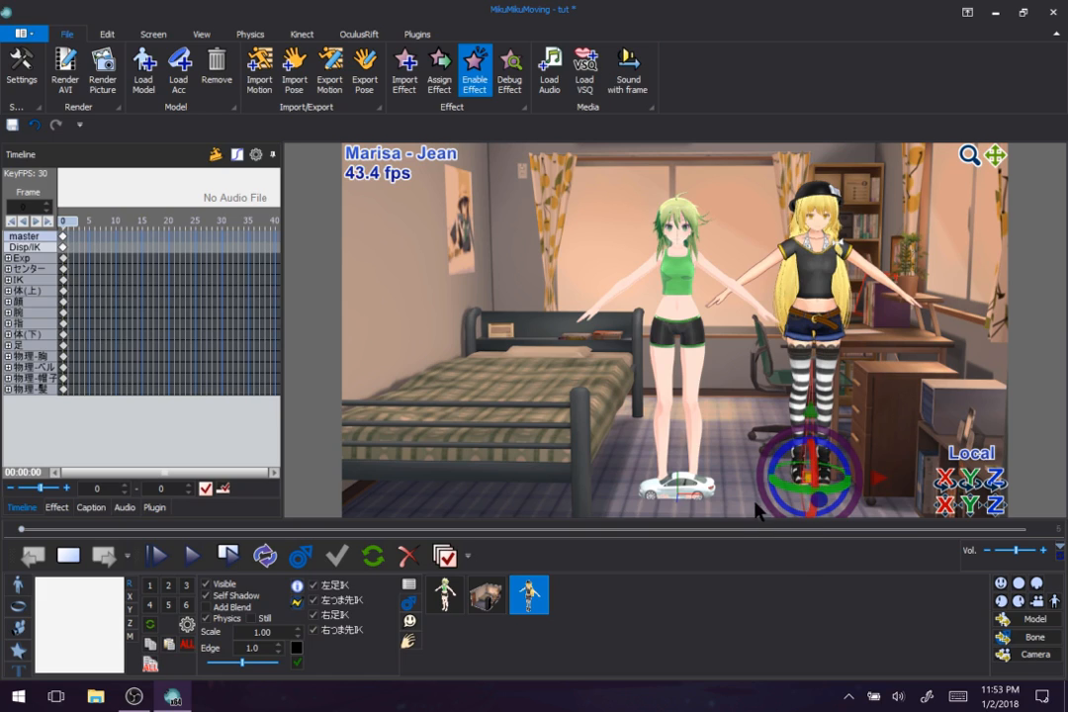
Edit Marisa's related bones, relating its Root to the MIKU Append model, with the dialog moved clear of both characters
left_click(298, 602)
left_click(549, 276)
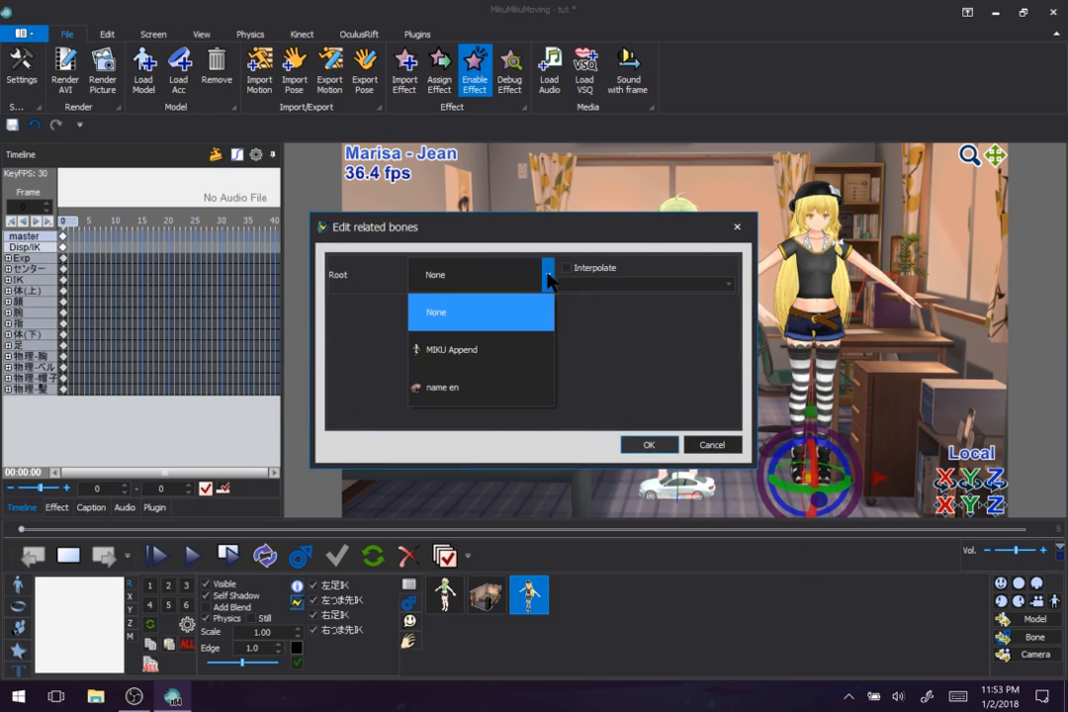
left_click(529, 346)
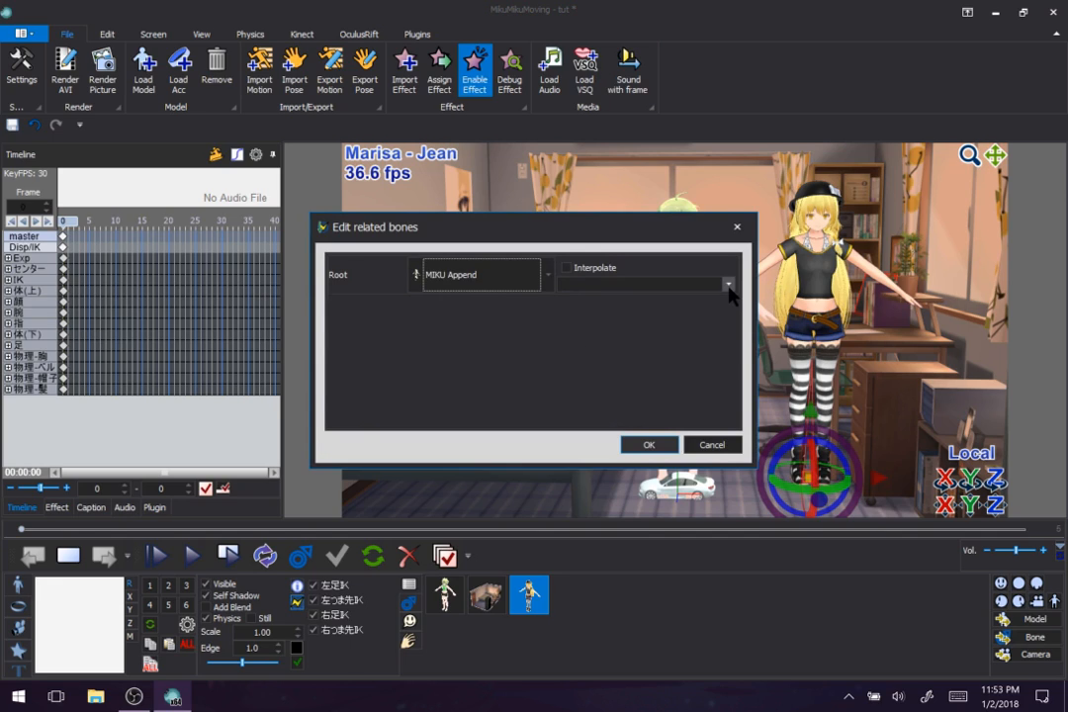
left_click(729, 285)
left_click_drag(621, 236, 244, 224)
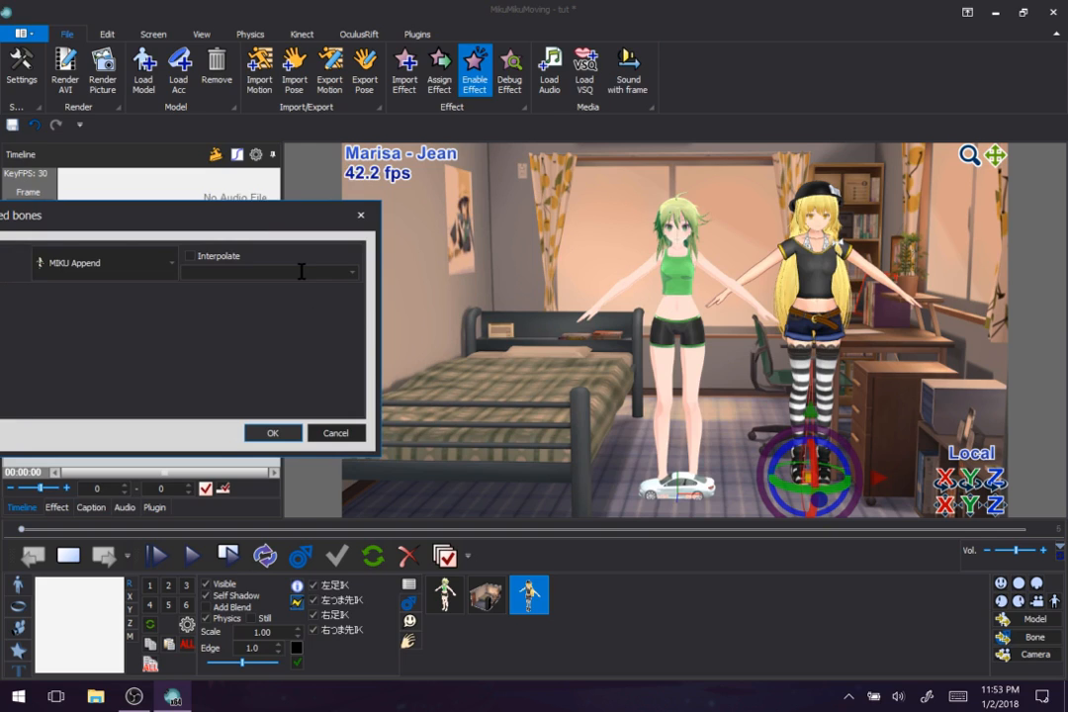
Try several MIKU Append bones, such as groove and 右つま先IK, as the relation for Marisa's Root, leaving the editor without applying
scroll(307, 269, "down", 3)
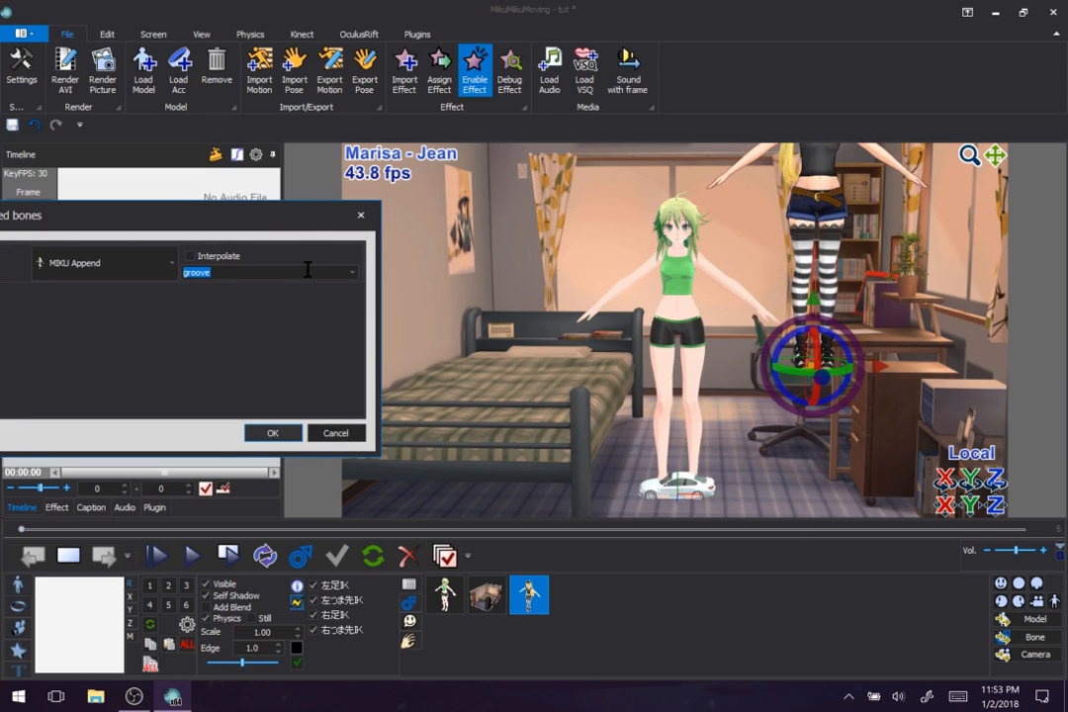
scroll(308, 269, "down", 3)
scroll(308, 269, "down", 3)
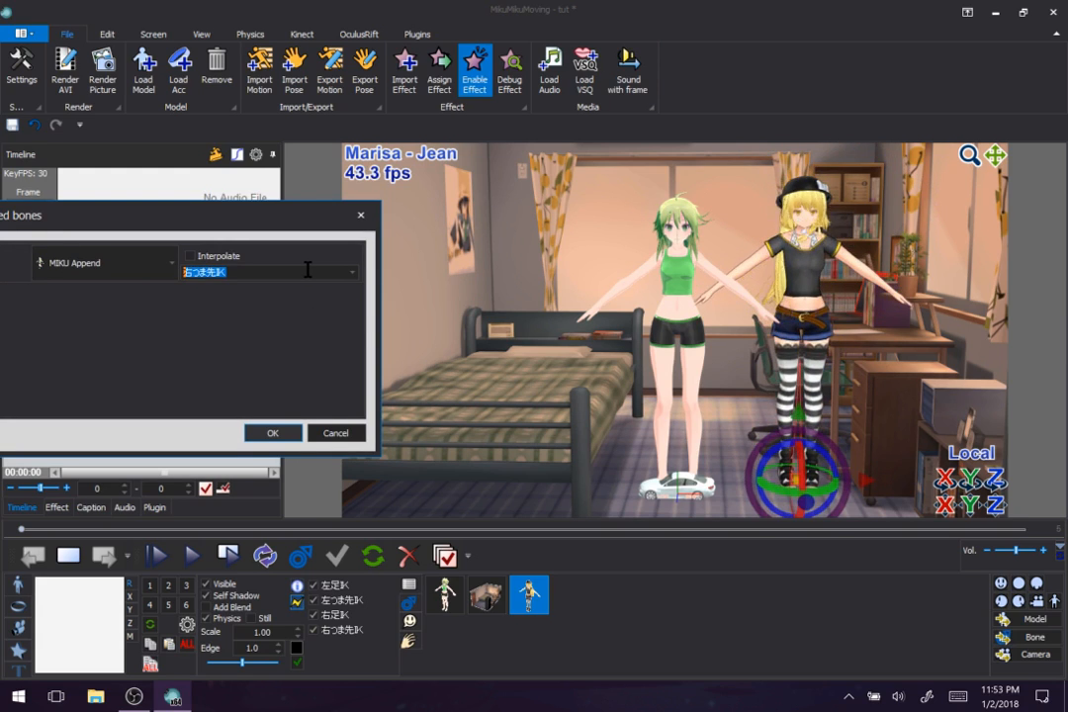
scroll(308, 269, "down", 1)
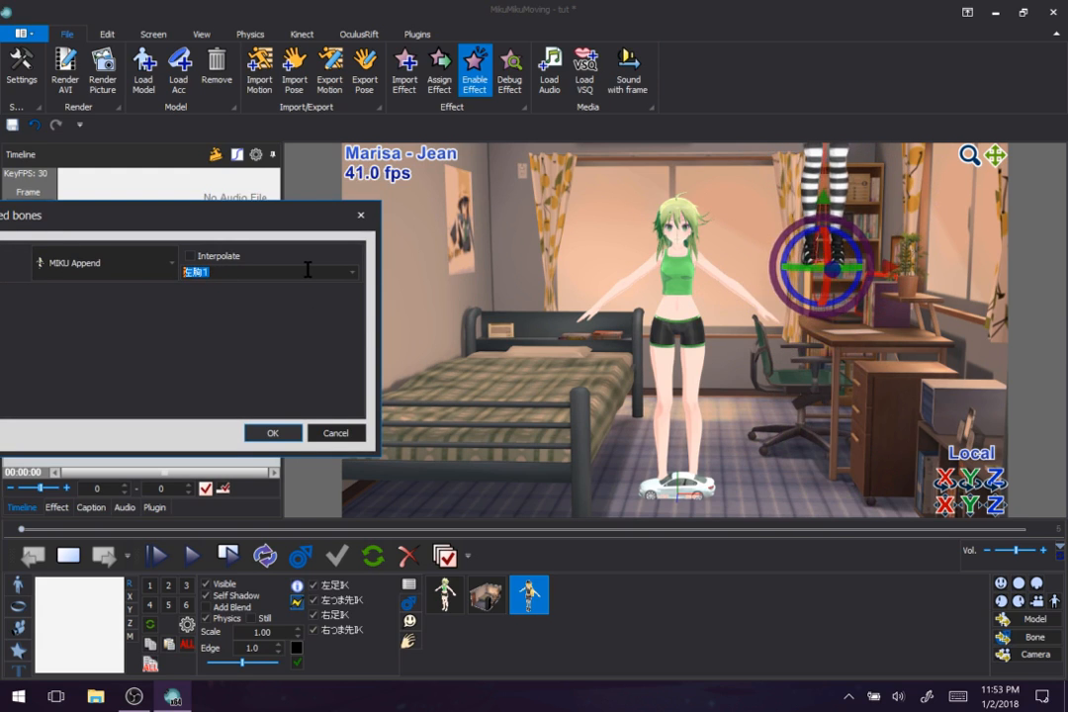
left_click(336, 433)
With bones displayed, relate Marisa's Root to MIKU Append's waist bone, and move Marisa along X onto the green-haired character
left_click(300, 558)
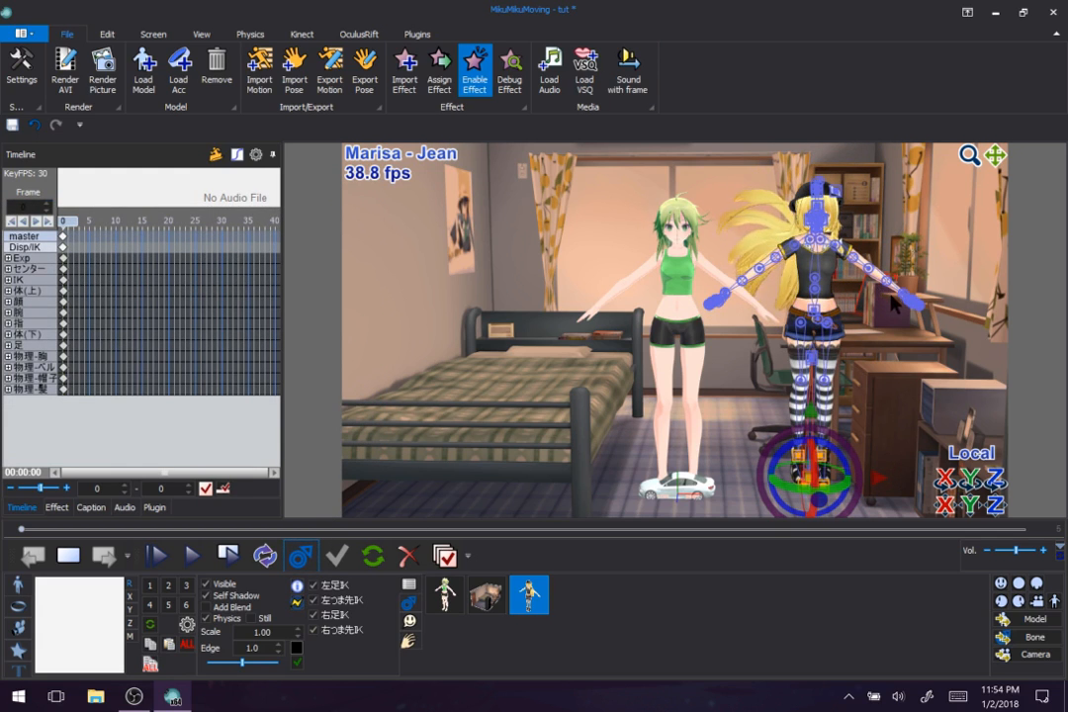
left_click(296, 602)
left_click(546, 274)
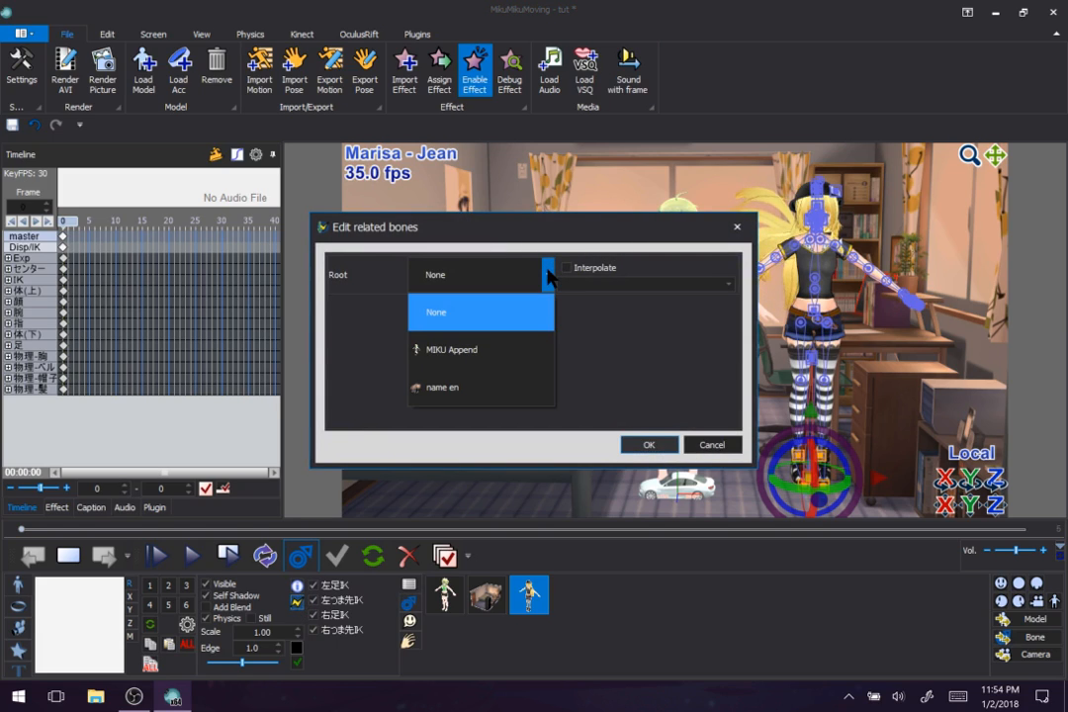
left_click(528, 350)
left_click(611, 289)
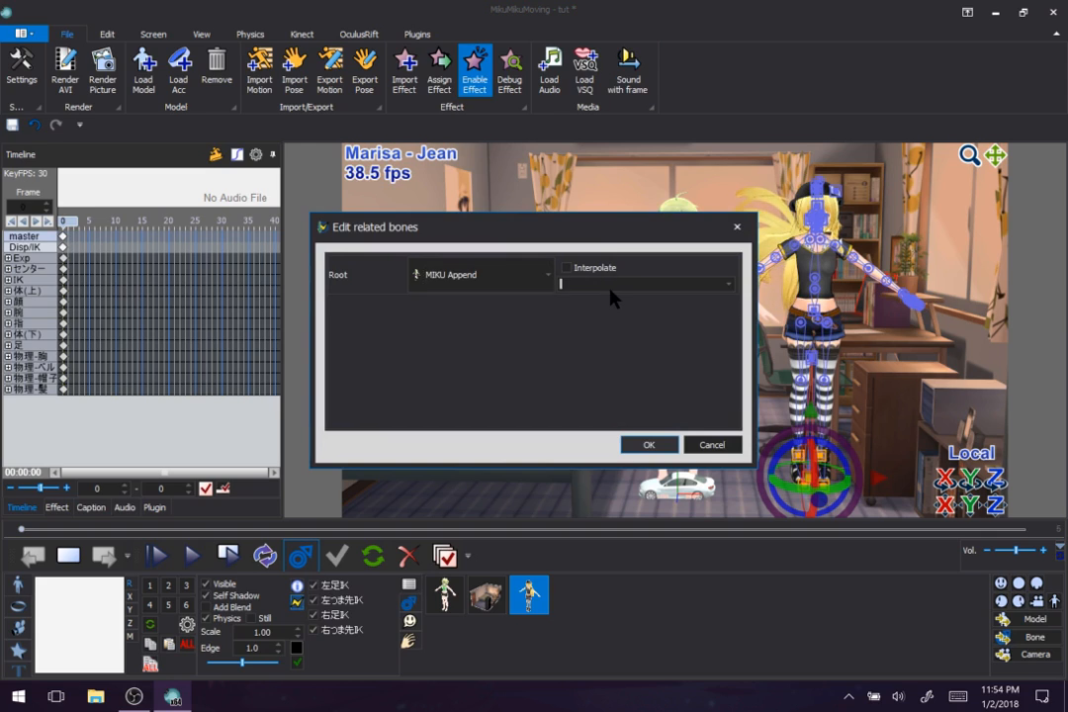
left_click_drag(672, 230, 301, 212)
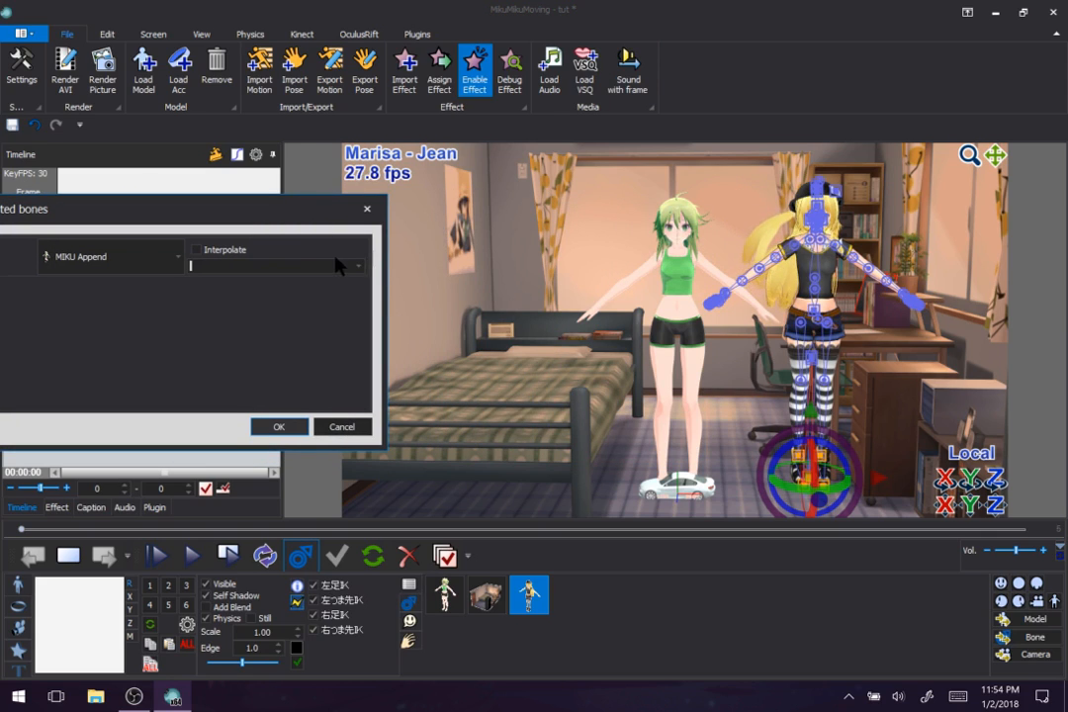
left_click(358, 266)
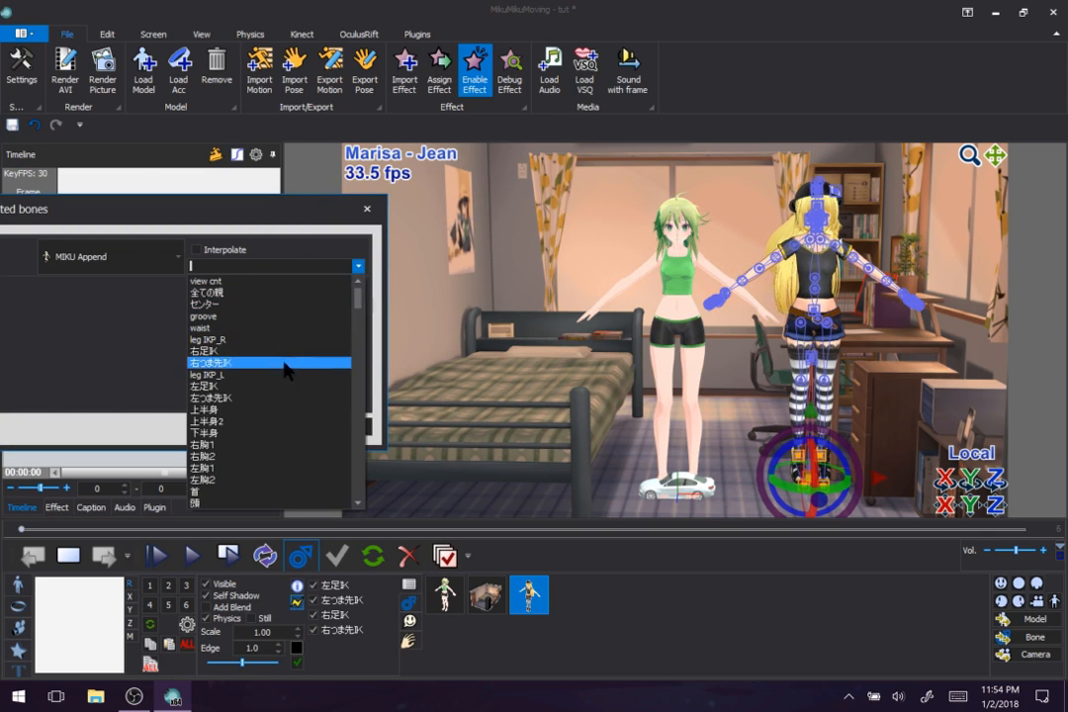
left_click(269, 329)
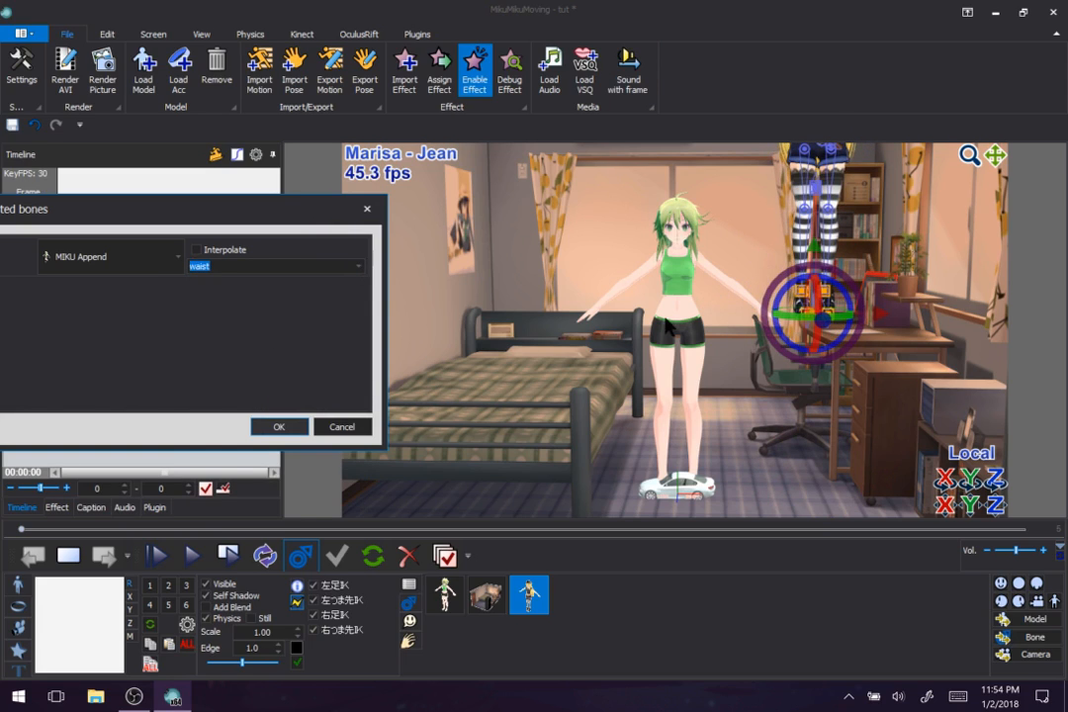
left_click(277, 428)
left_click_drag(879, 315, 743, 327)
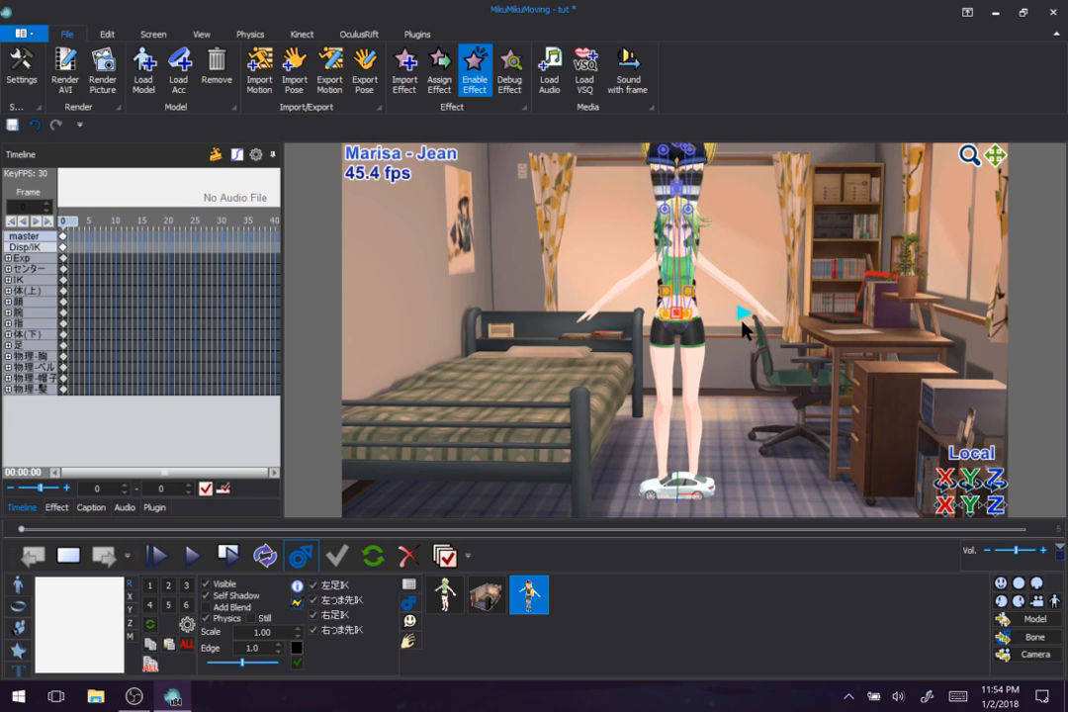
On MIKU Append, slide the view cnt bone sideways along X, and rotate the center bone at the waist to bend the upper body
left_click(445, 594)
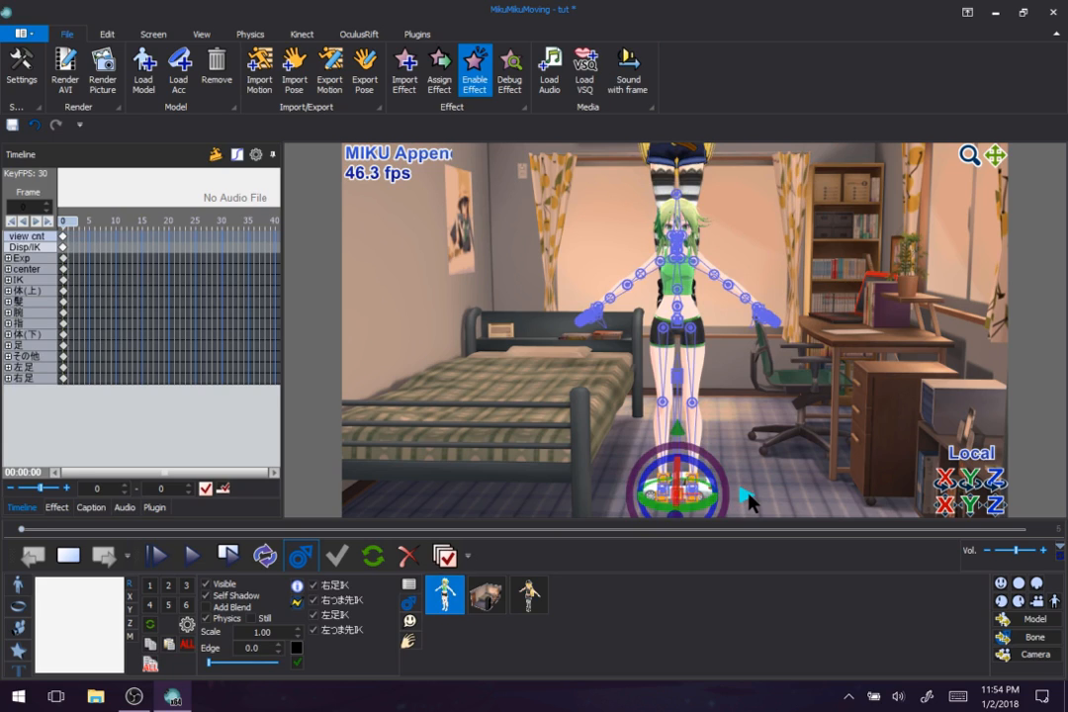
left_click_drag(745, 497, 806, 501)
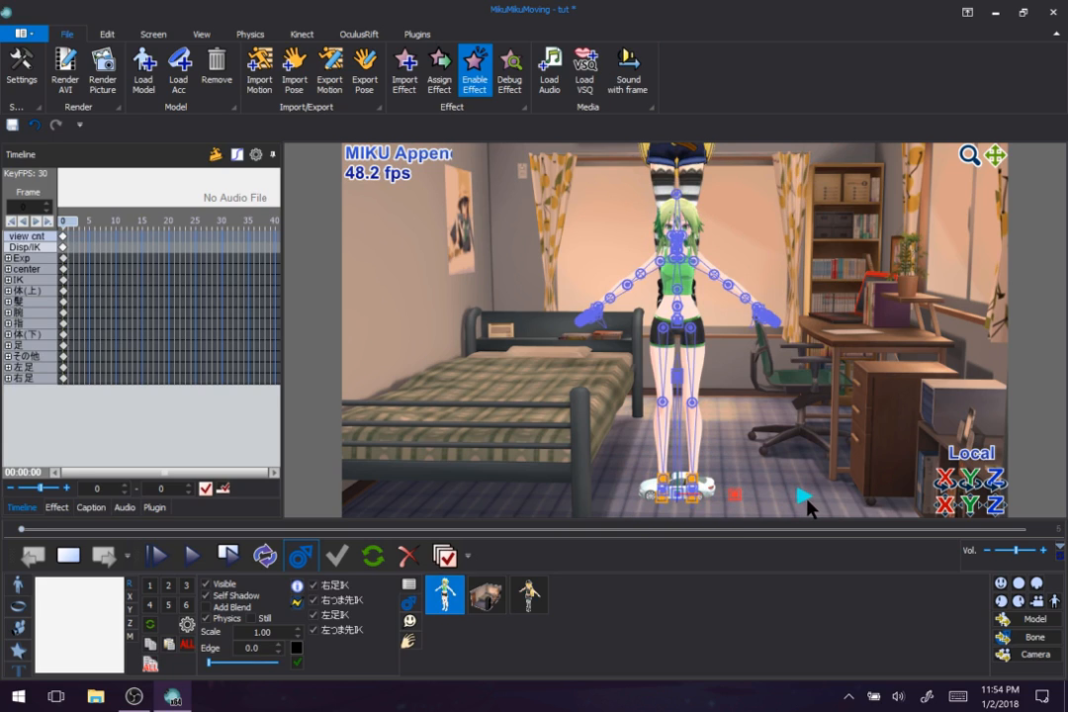
left_click(682, 335)
left_click_drag(615, 329, 653, 331)
scroll(659, 308, "up", 8)
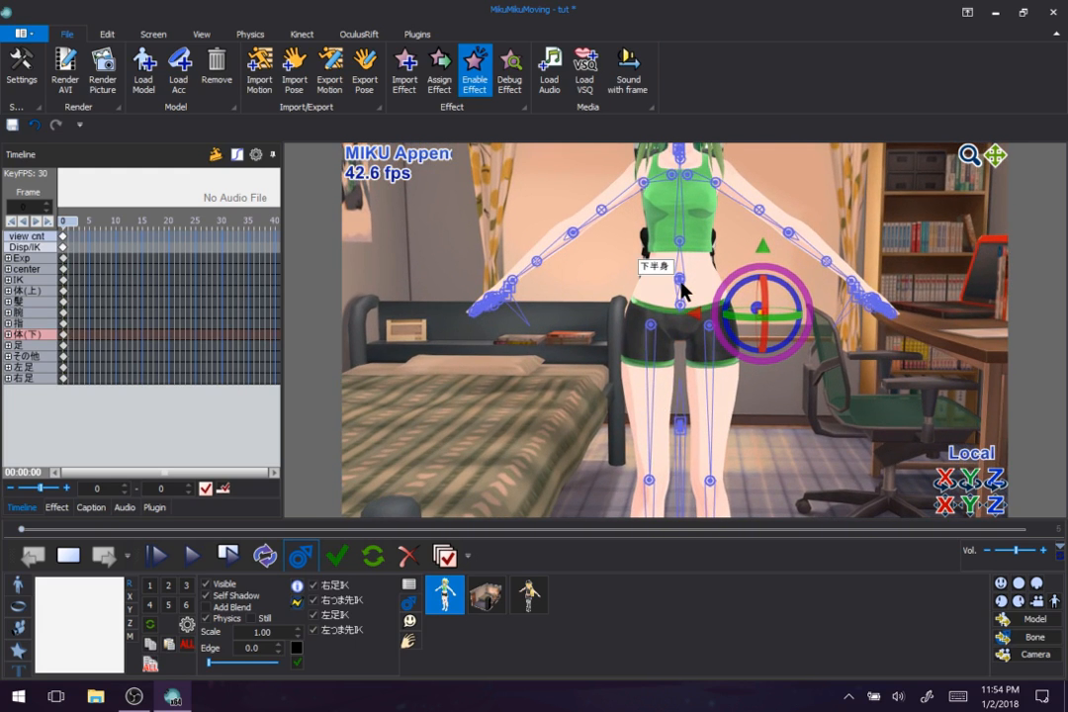
left_click(681, 306)
left_click_drag(682, 295, 685, 333)
right_click_drag(684, 333, 574, 338)
scroll(575, 338, "down", 6)
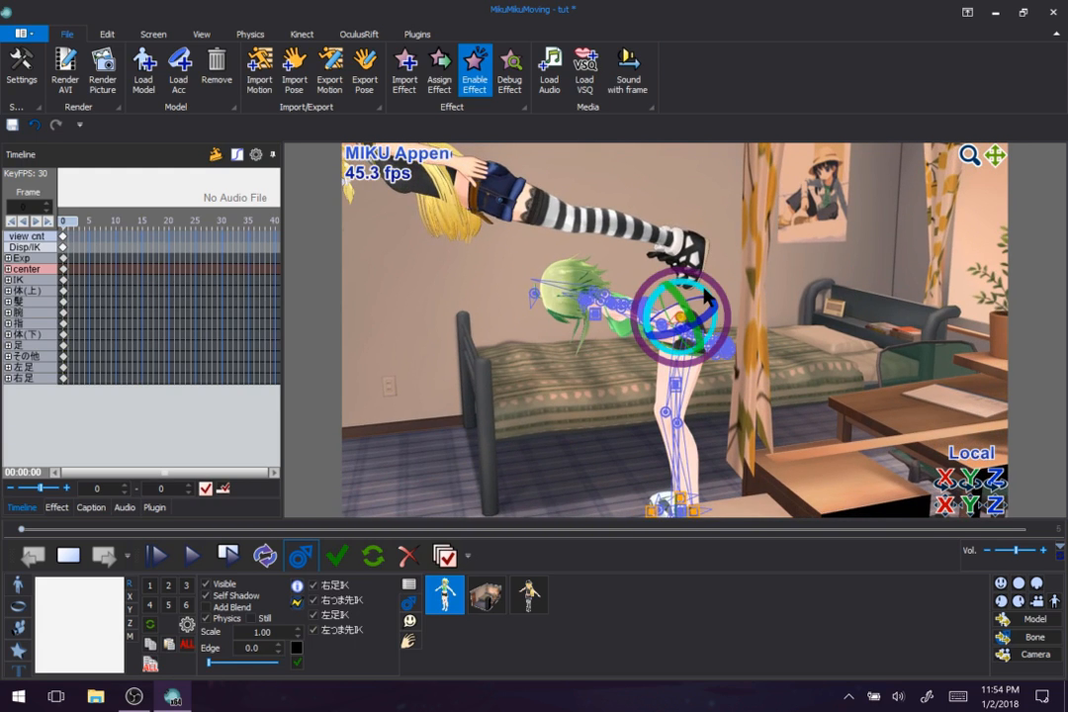
left_click_drag(707, 294, 685, 254)
left_click_drag(688, 313, 420, 227)
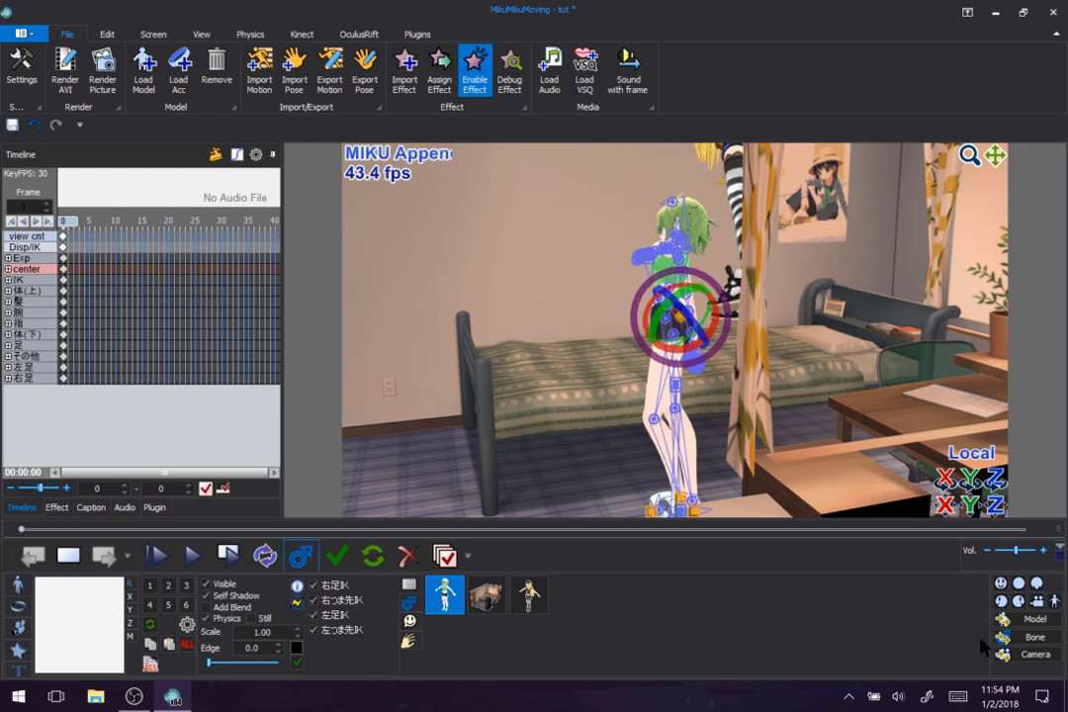
Reset the camera to its default front view and return MIKU Append's rotated center bone to its initial pose
left_click(1035, 654)
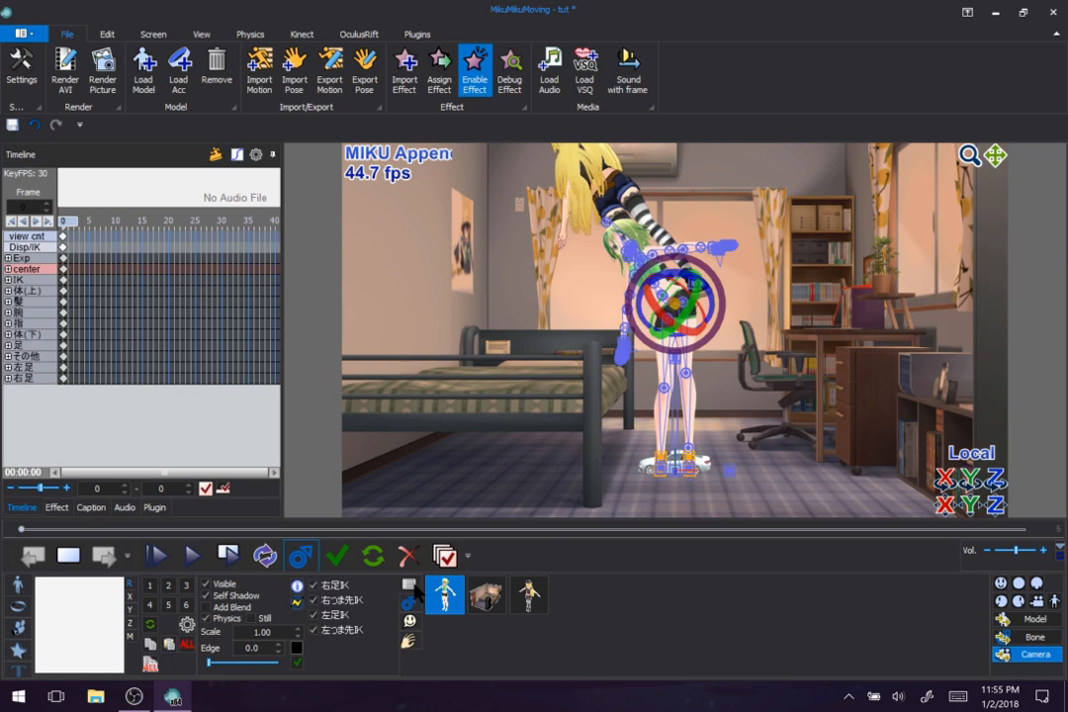
left_click(373, 564)
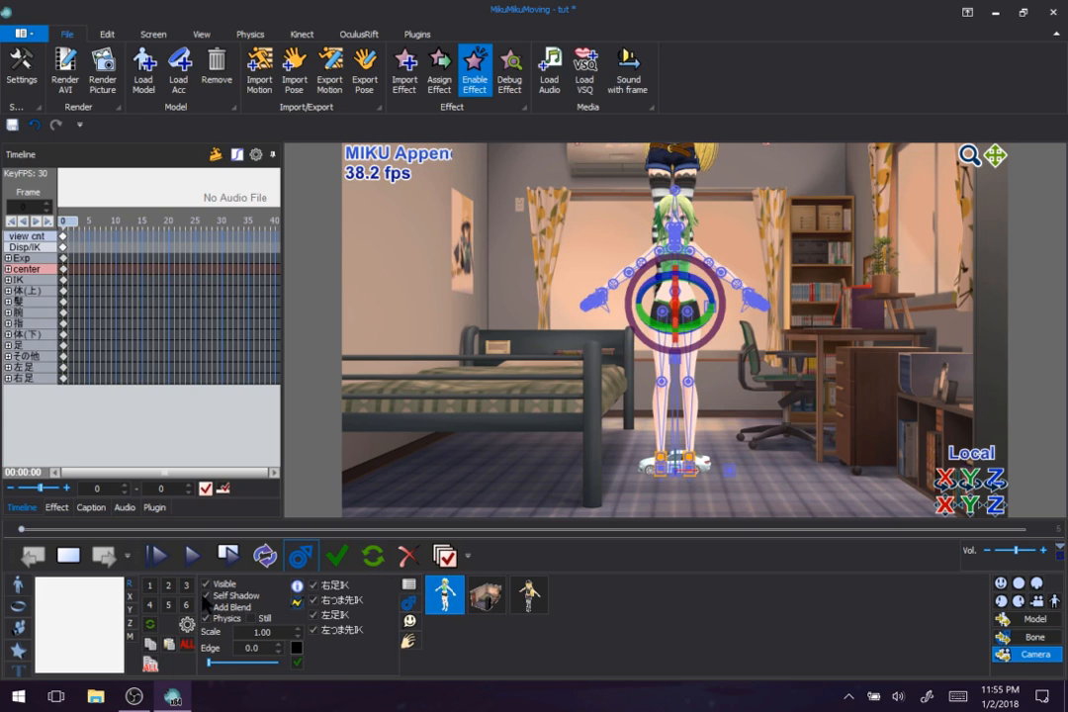
Compare MIKU Append's model options with its bone settings, including position, angle, Spline and Physics
left_click(409, 600)
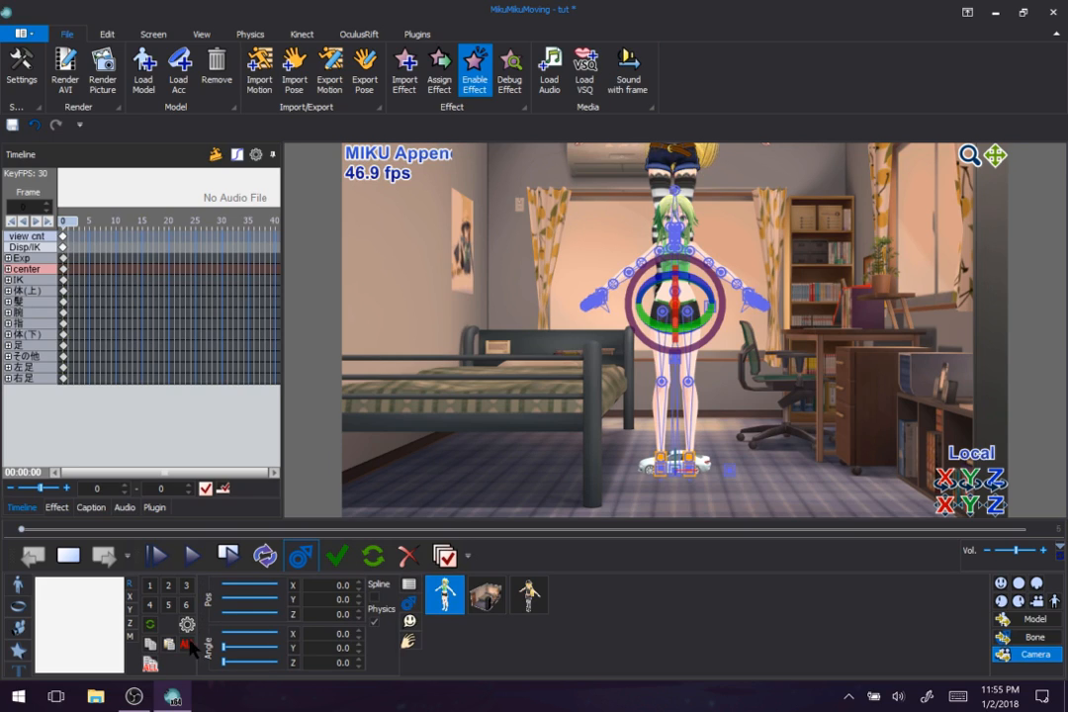
left_click(415, 583)
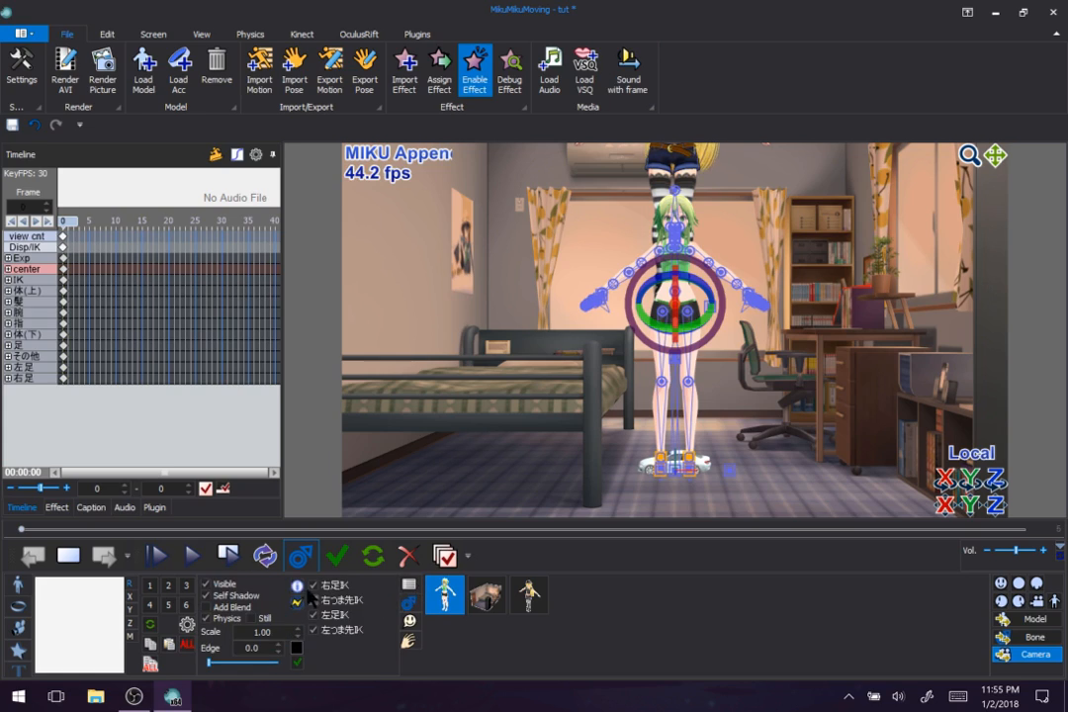
left_click(408, 601)
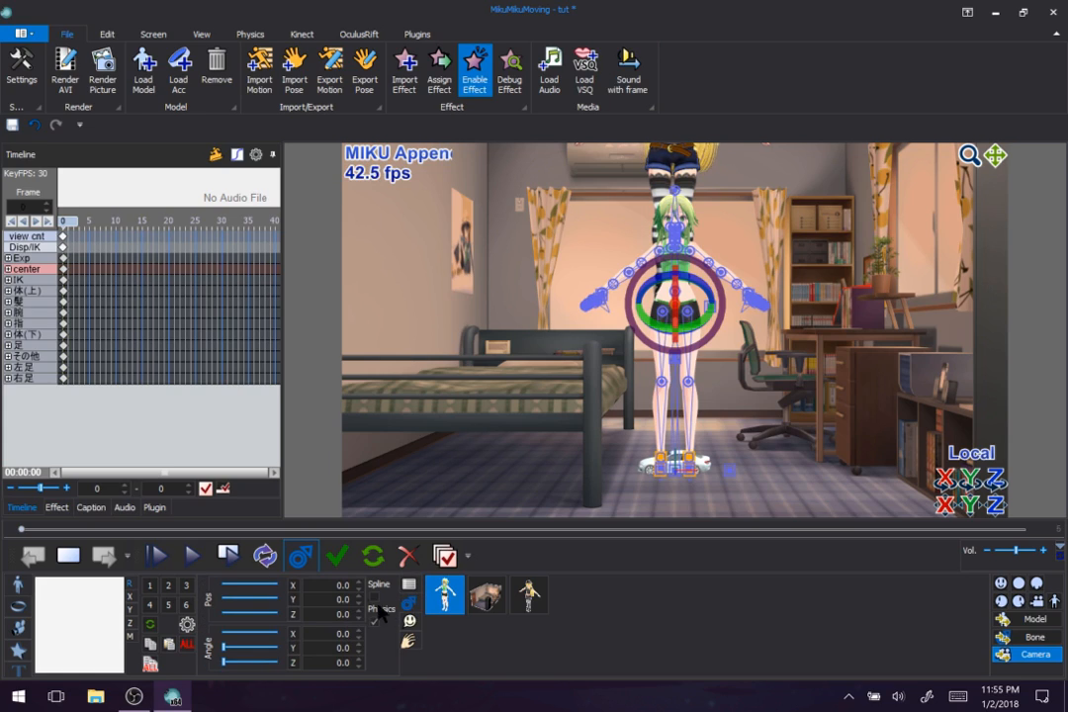
left_click(374, 597)
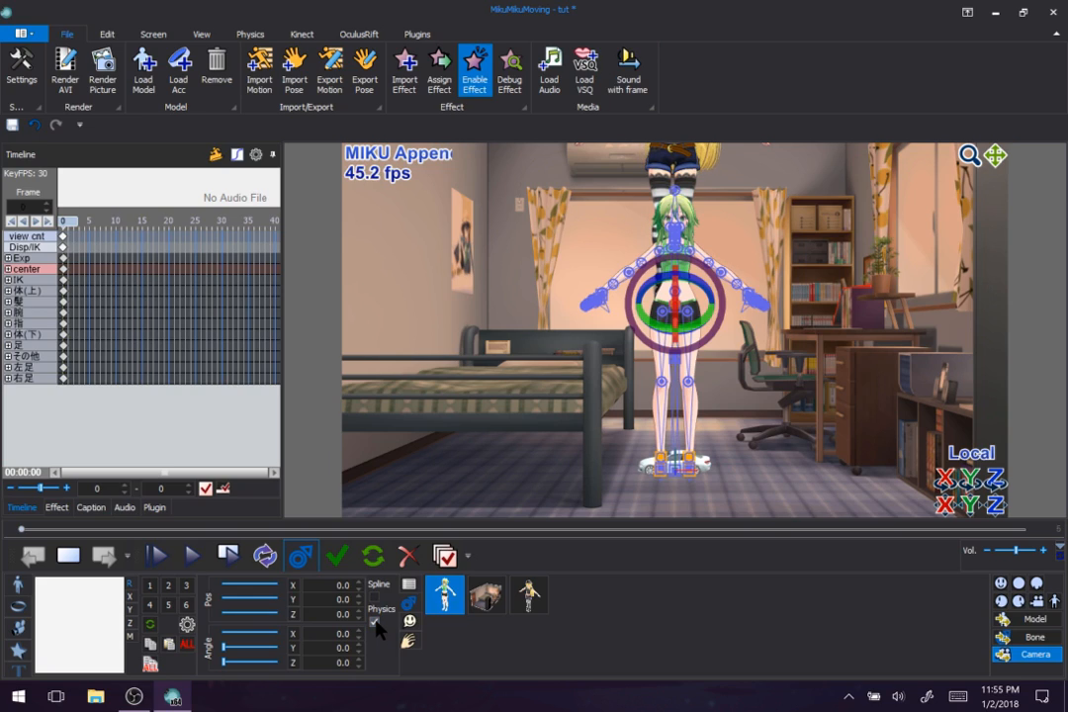
Hide the Marisa model by turning off its Visible option
left_click(528, 594)
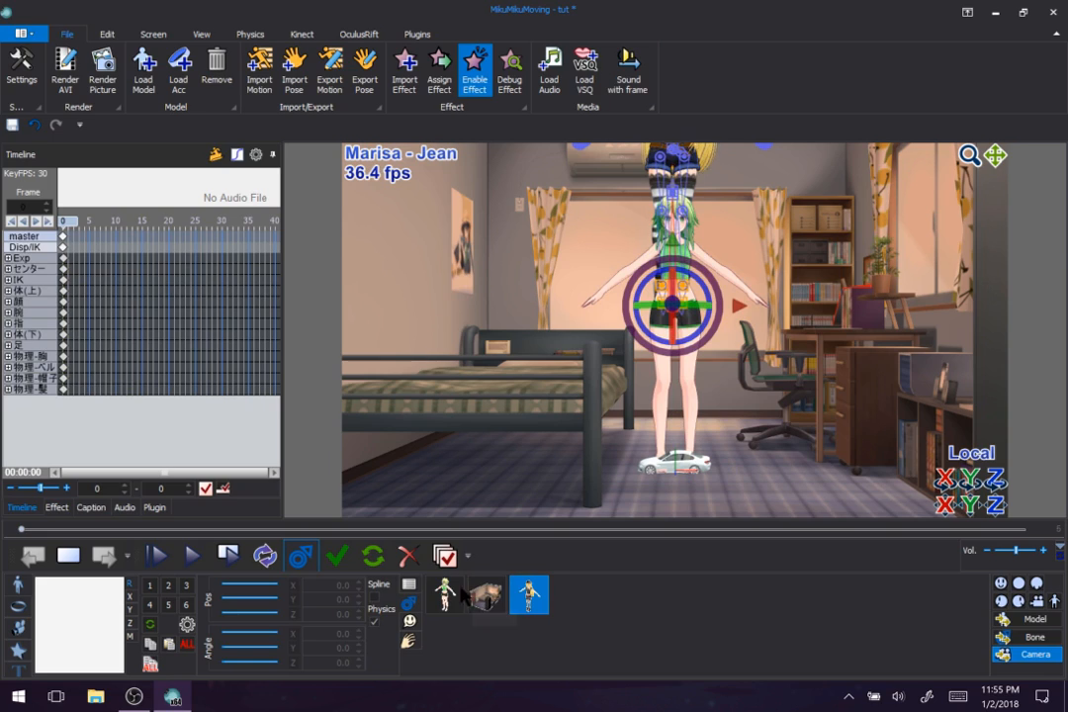
left_click(408, 585)
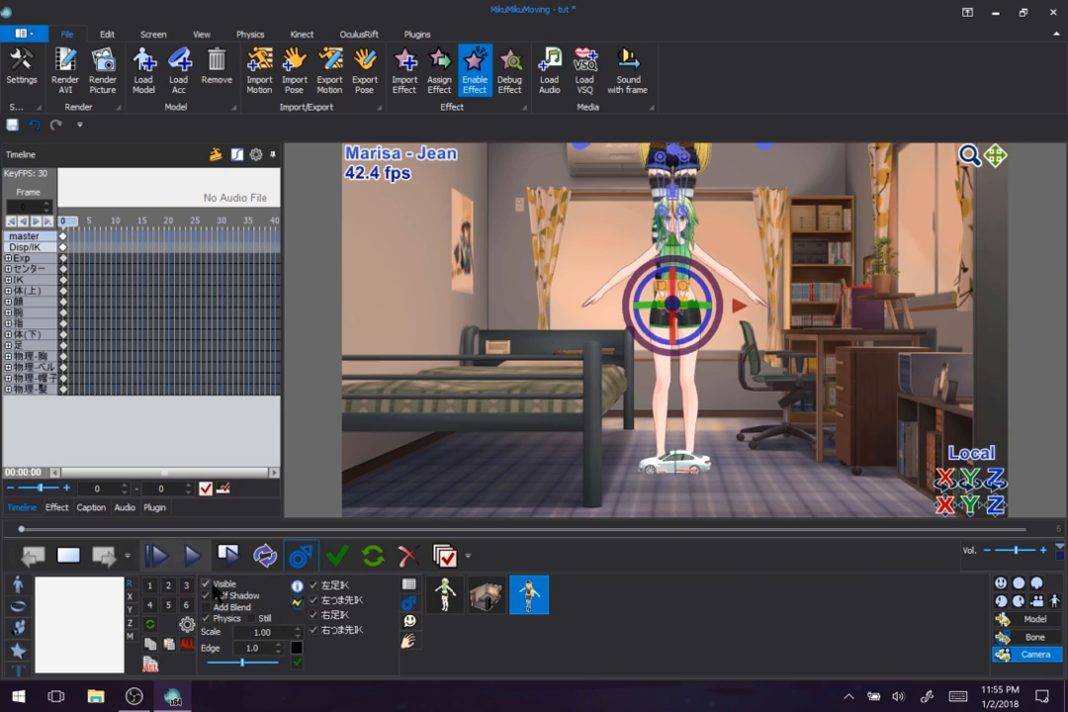
Show MIKU Append's bone settings and slide its view cnt bone sideways along X, away from the character
left_click(438, 603)
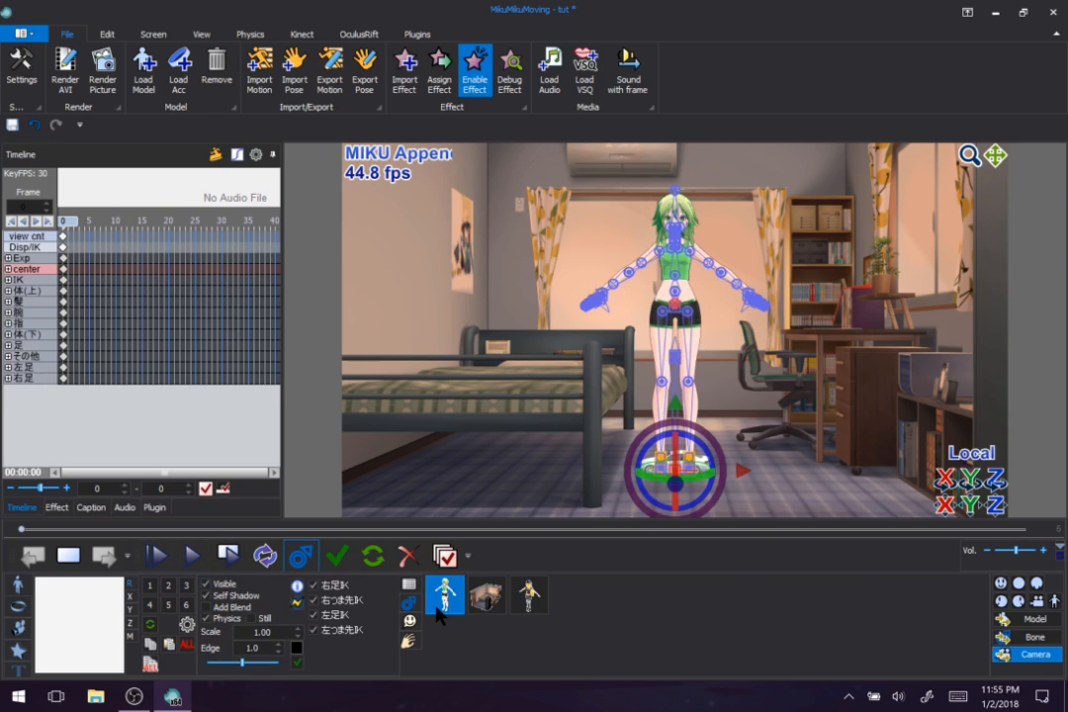
left_click(408, 602)
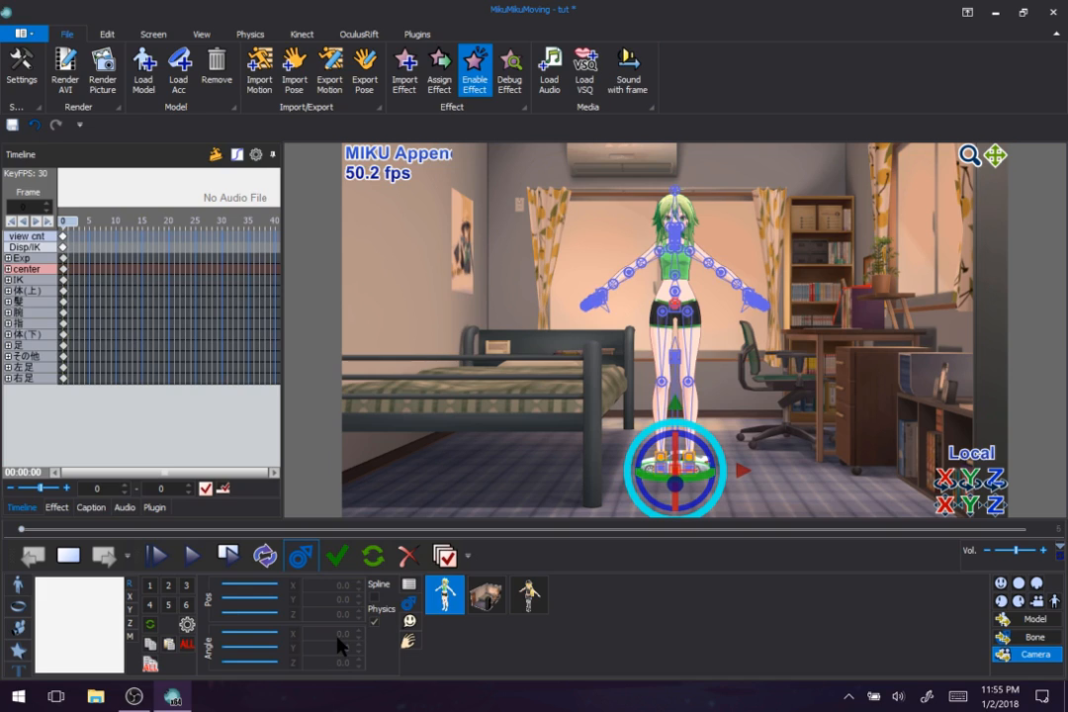
left_click(742, 476)
left_click_drag(739, 469, 868, 470)
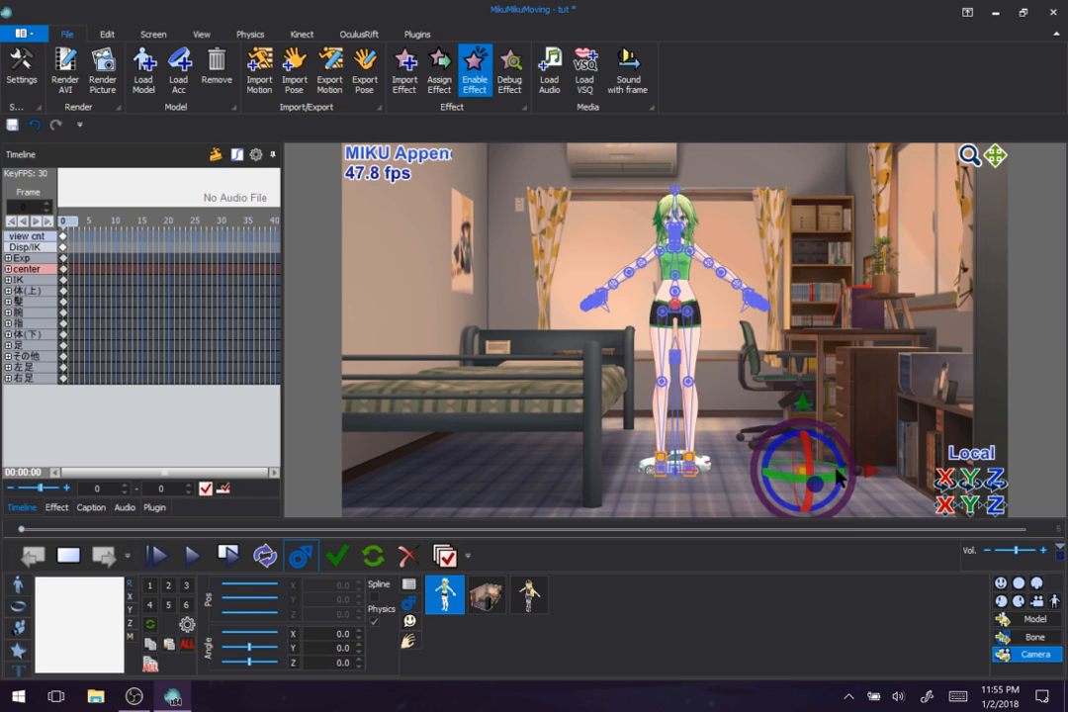
Shift MIKU Append's root bone at the feet to an X position of about -0.95 and raise its Y position to 5.9
left_click(674, 474)
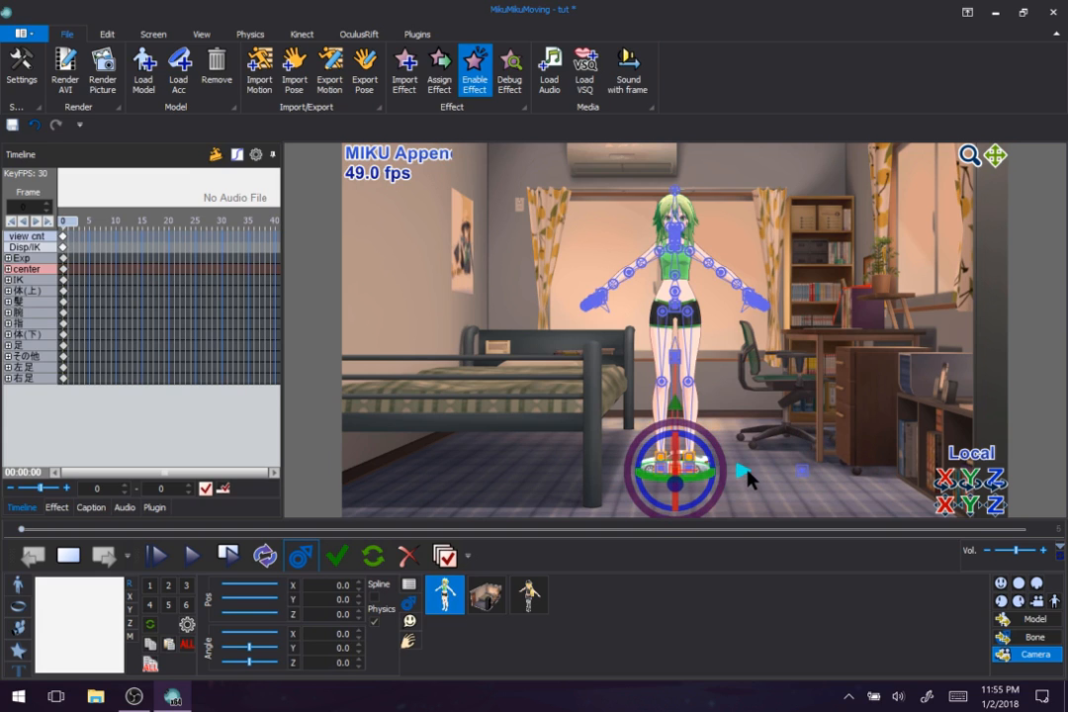
mouse_move(748, 471)
left_mouse_down()
mouse_move(915, 485)
mouse_move(749, 485)
left_mouse_up()
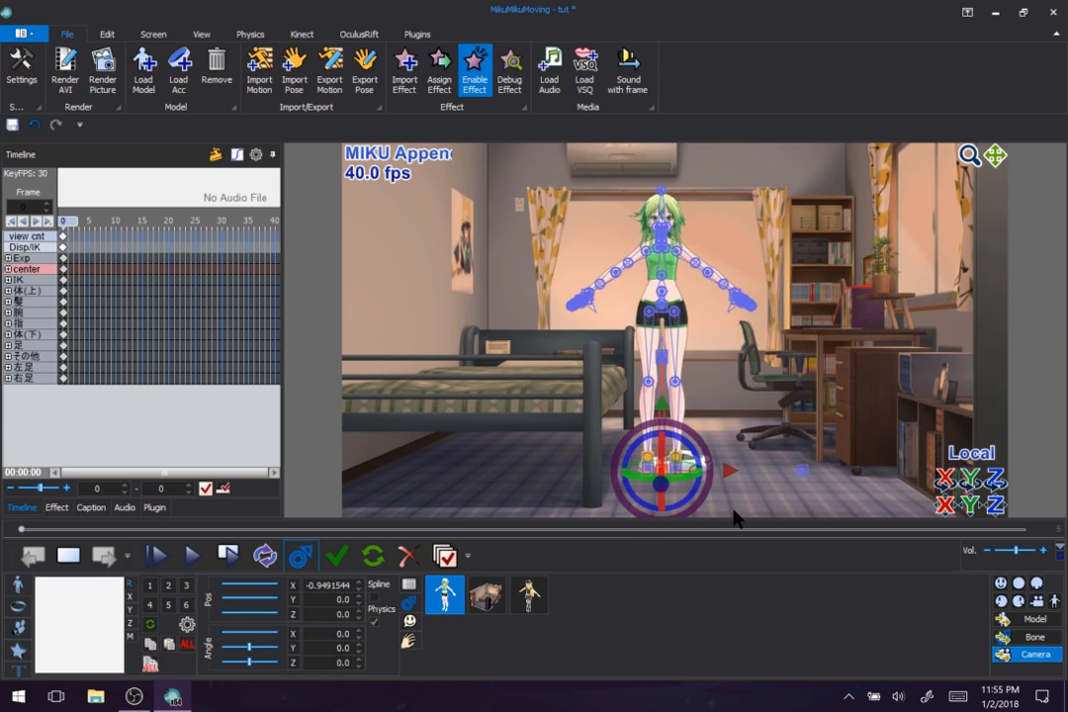
left_click(359, 597)
left_click(359, 597)
left_click(359, 598)
left_click(359, 597)
left_click(359, 598)
left_click(359, 597)
left_click(359, 598)
left_click(359, 598)
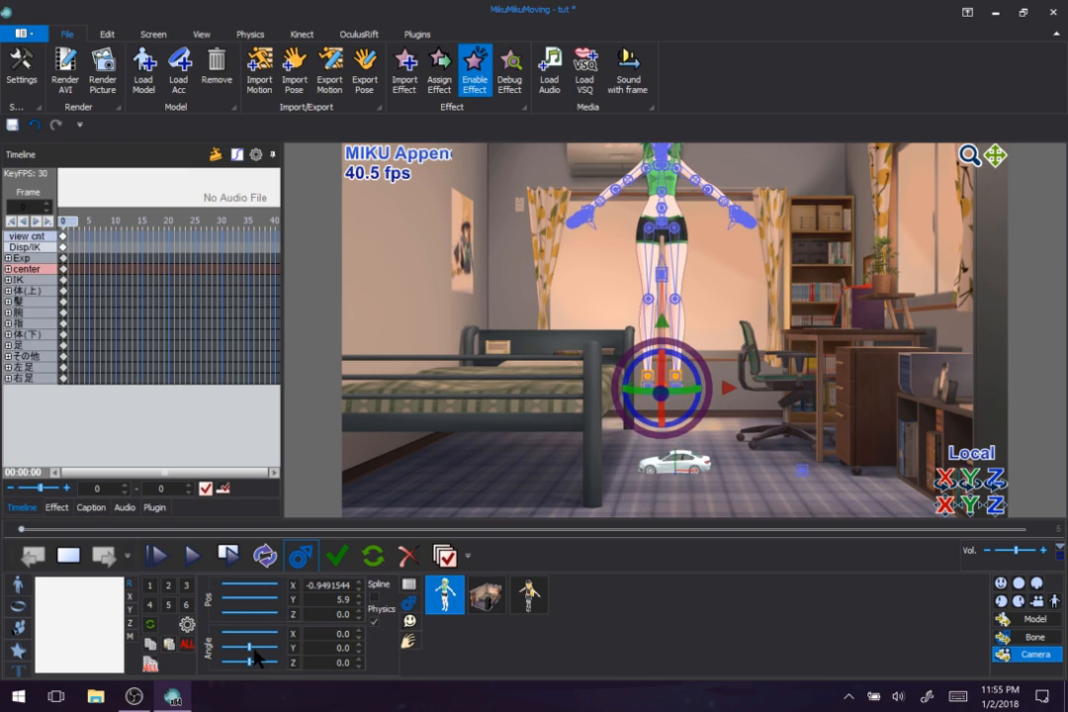
Turn the root bone to a Y angle of about -112.84, and adjust its Y position to about 11.64 and back down to 0.3
left_click_drag(255, 657, 244, 659)
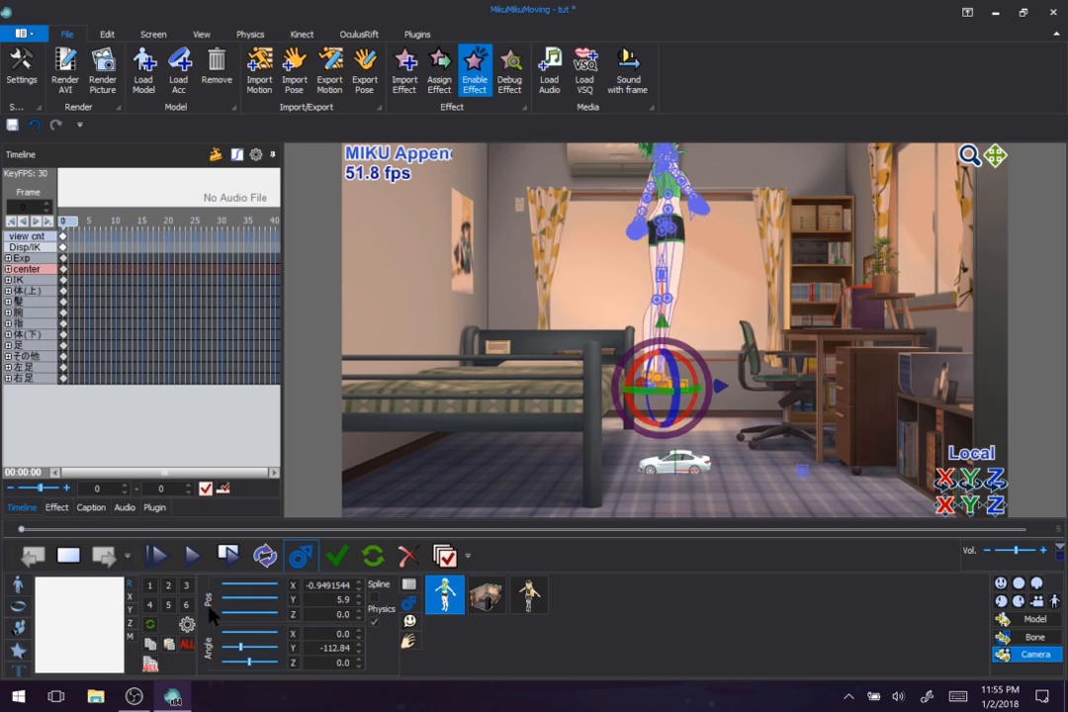
left_click_drag(243, 603, 268, 605)
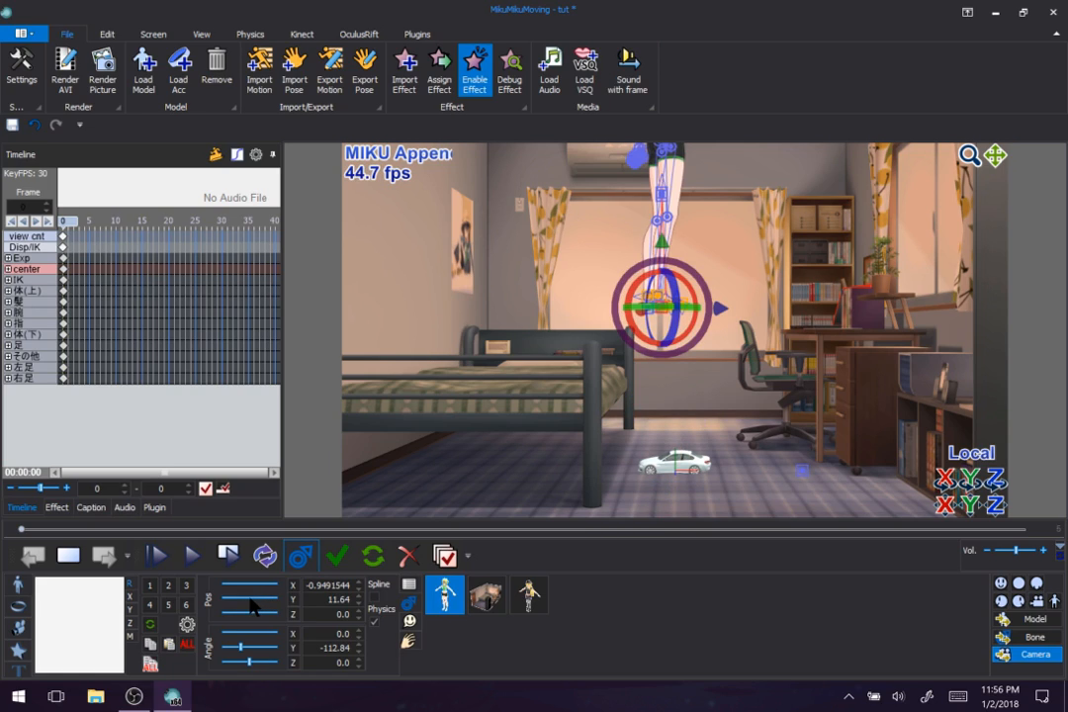
left_click_drag(251, 601, 249, 604)
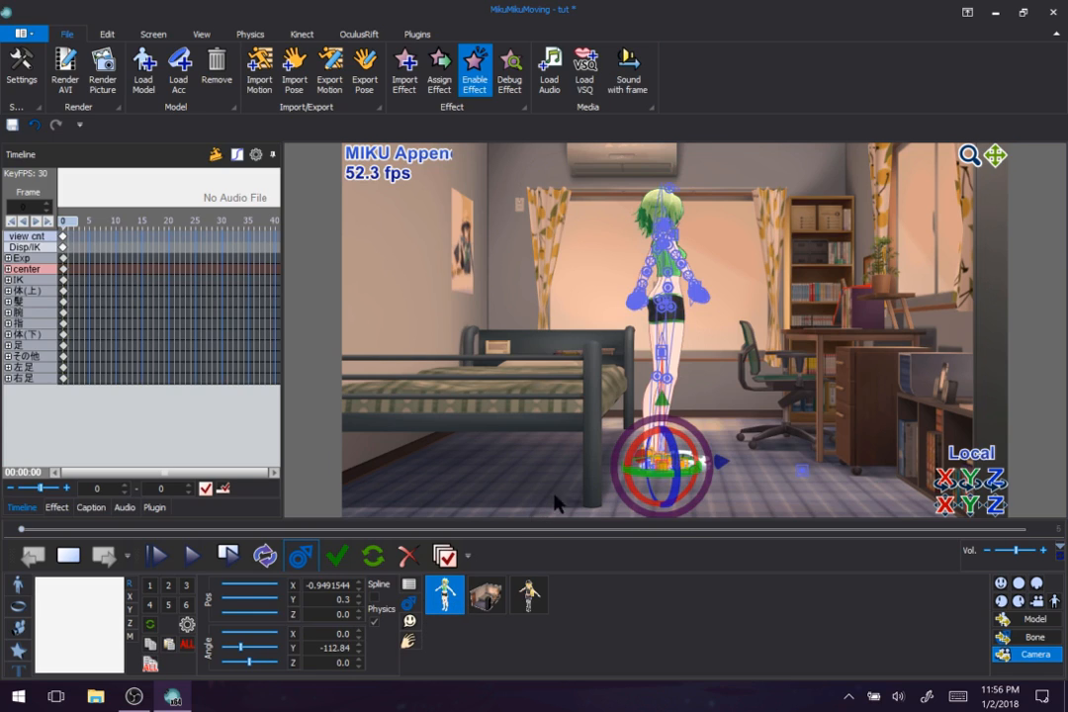
Lower the root bone along Y to about -0.59, and cycle the coordinate mode back to Local
left_click_drag(664, 407, 684, 433)
left_click(985, 458)
left_click(985, 458)
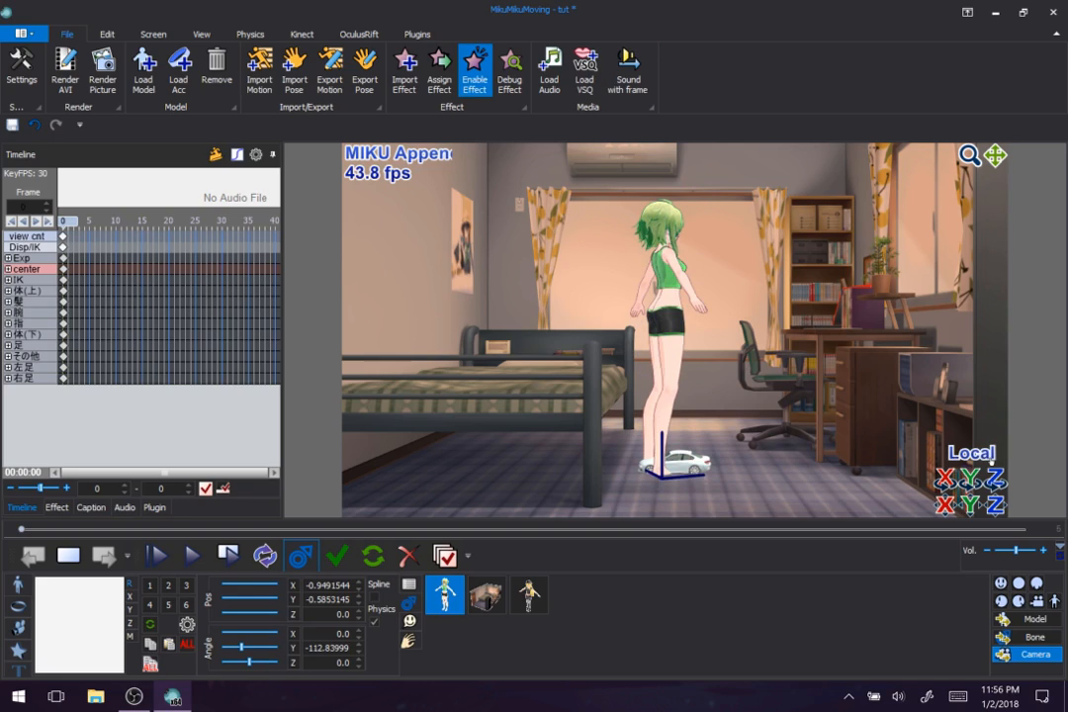
Show MIKU Append's facial expression settings and reset the root bone to its initial position and angle
left_click(410, 623)
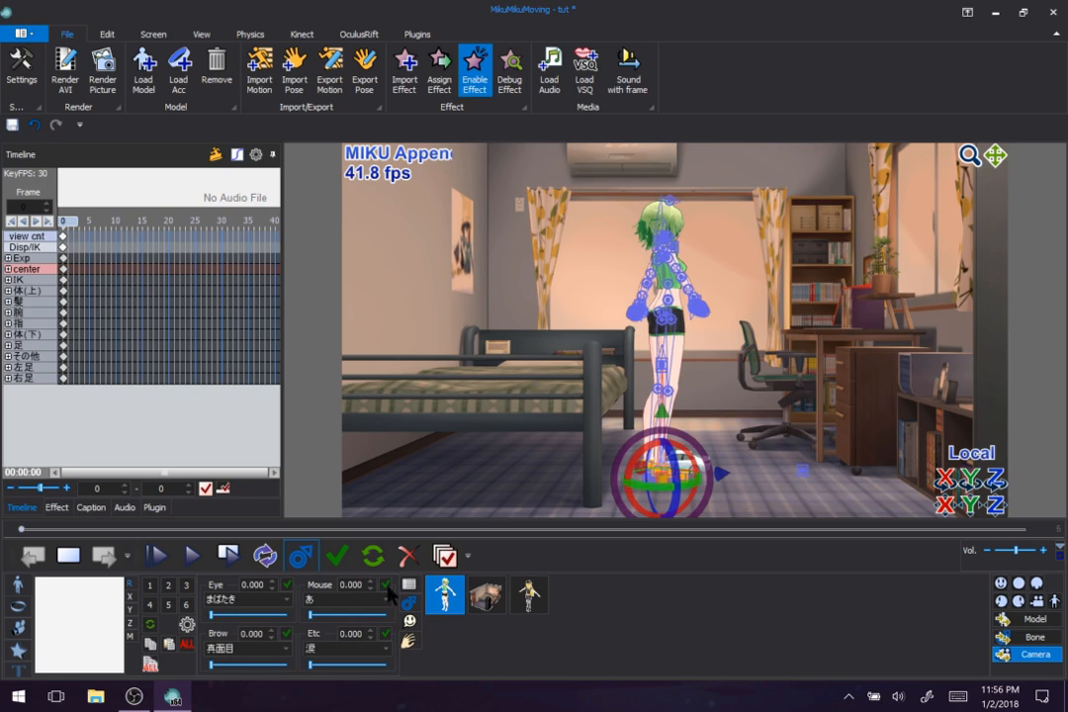
left_click(372, 559)
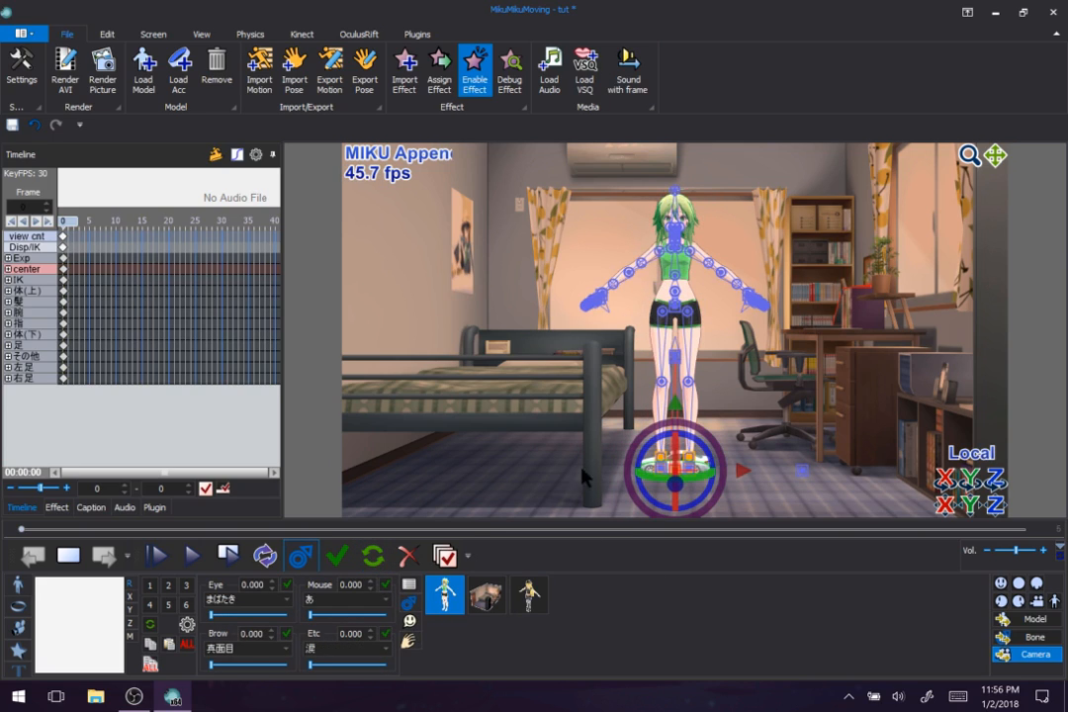
Hide MIKU Append's bones and open her mouth with the あ expression at about 0.83
left_click(307, 557)
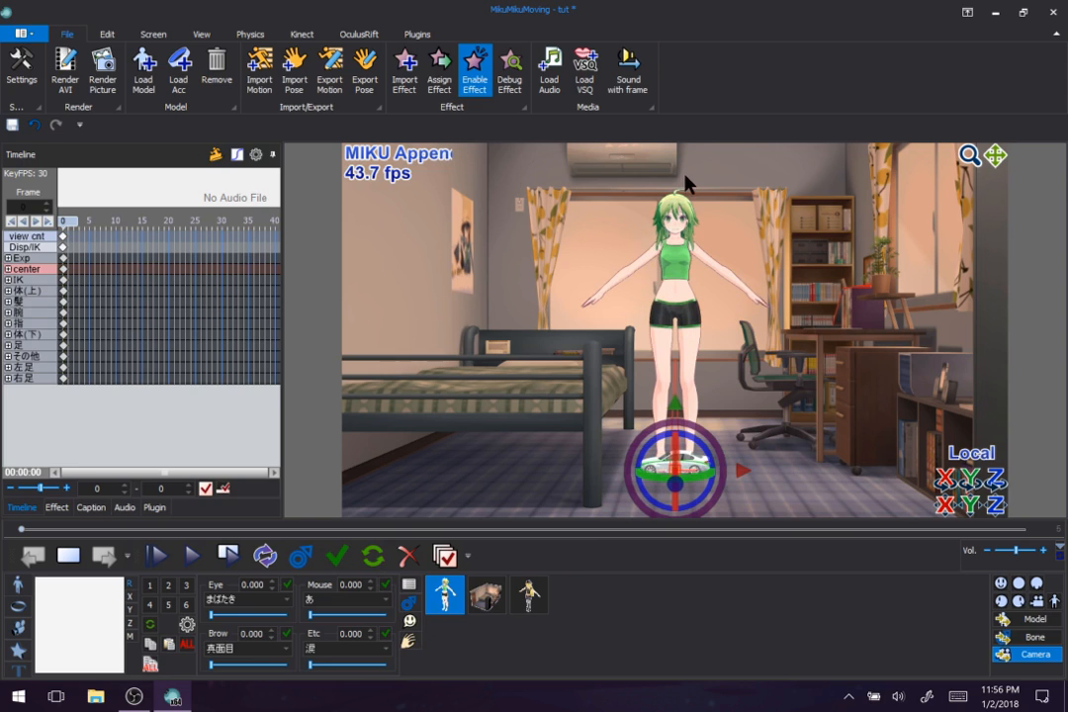
scroll(577, 146, "up", 5)
left_click_drag(995, 156, 976, 355)
scroll(623, 351, "up", 1)
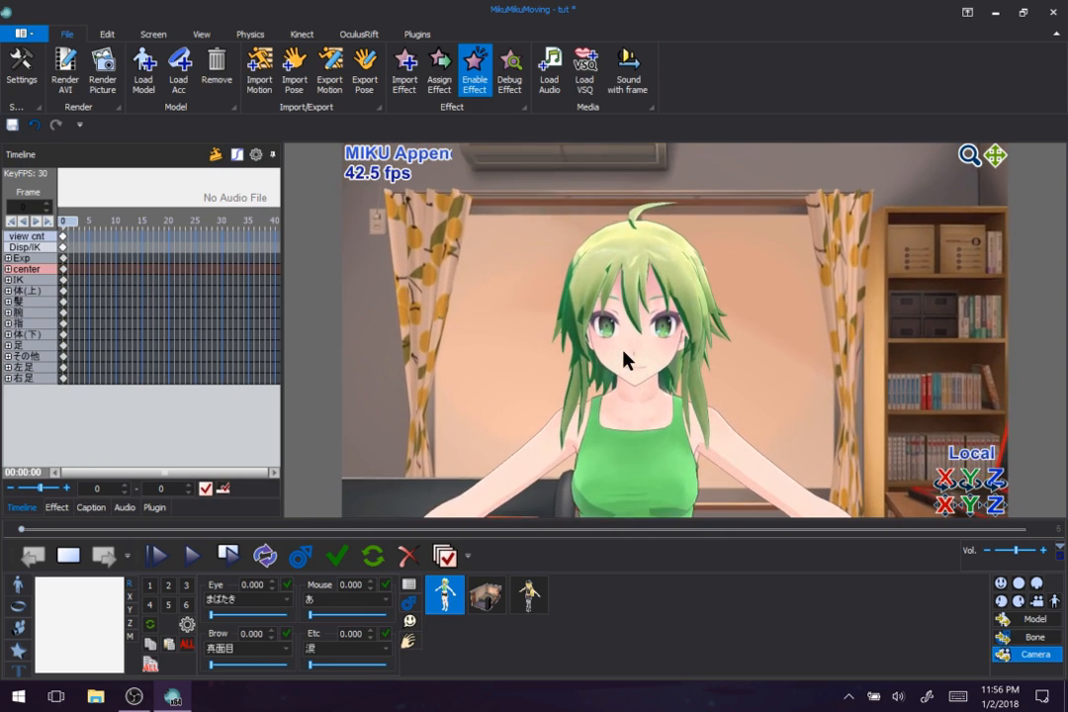
scroll(623, 359, "up", 2)
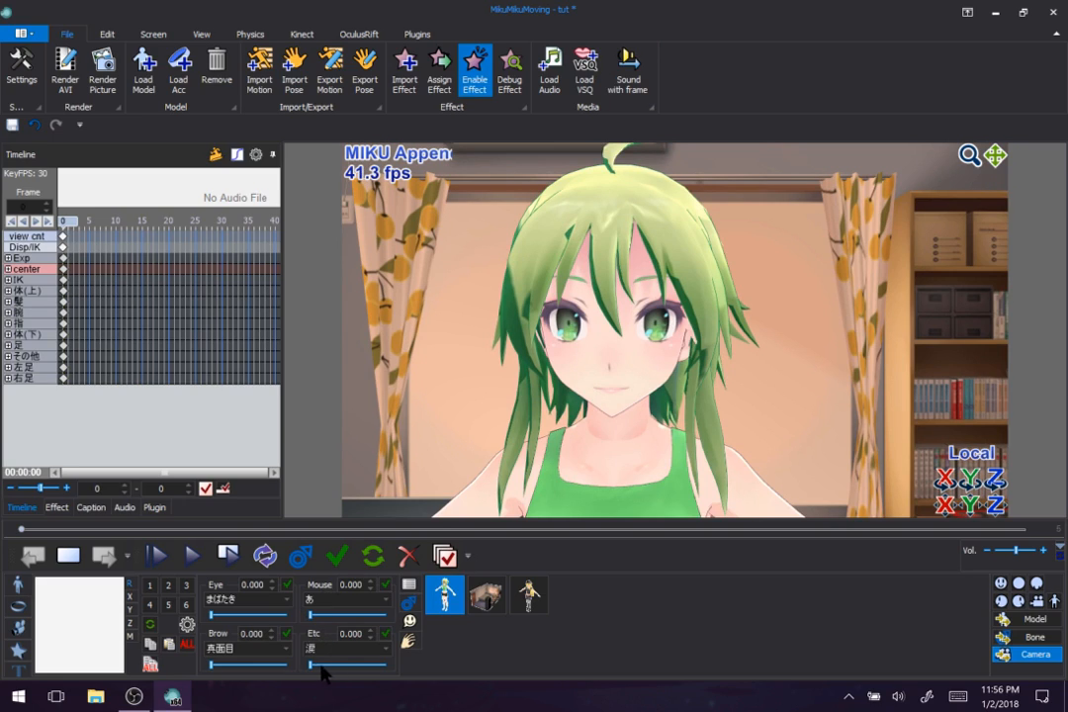
left_click_drag(309, 616, 372, 615)
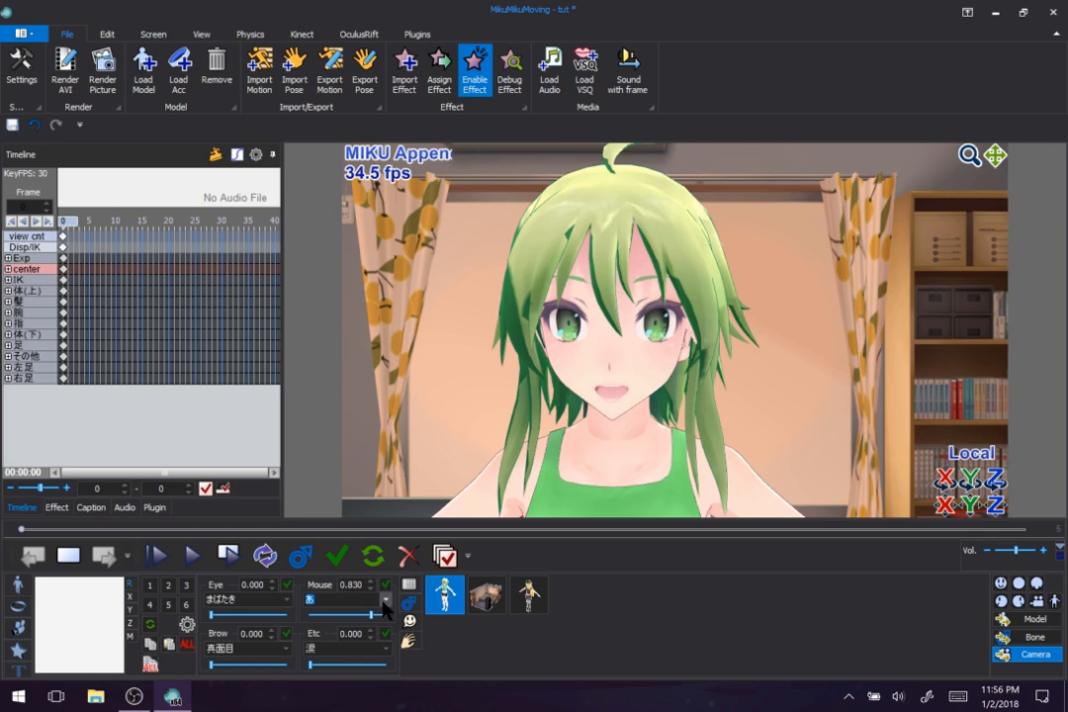
Preview MIKU Append's mouth expressions from い through to ω, and register the mouth expression at frame 0
left_click(383, 601)
left_click(332, 514)
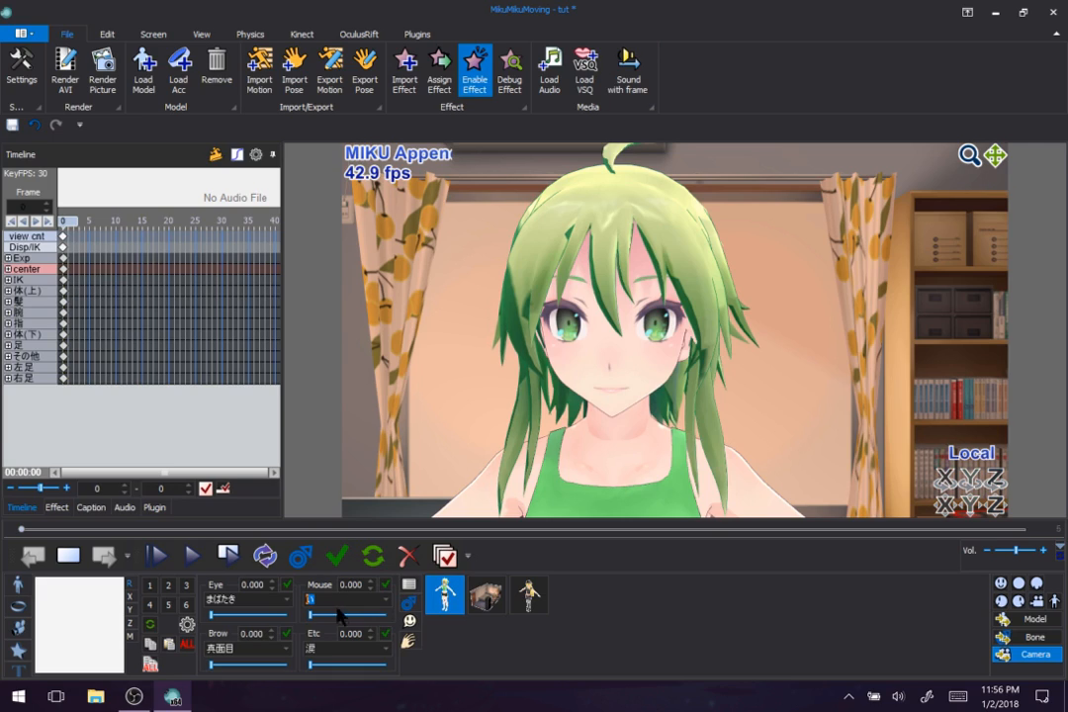
left_click_drag(311, 619, 277, 627)
scroll(338, 602, "up", 2)
scroll(339, 602, "down", 9)
scroll(338, 602, "up", 3)
scroll(338, 602, "up", 8)
scroll(338, 602, "up", 9)
scroll(338, 602, "up", 3)
left_click_drag(313, 617, 403, 617)
left_click(387, 586)
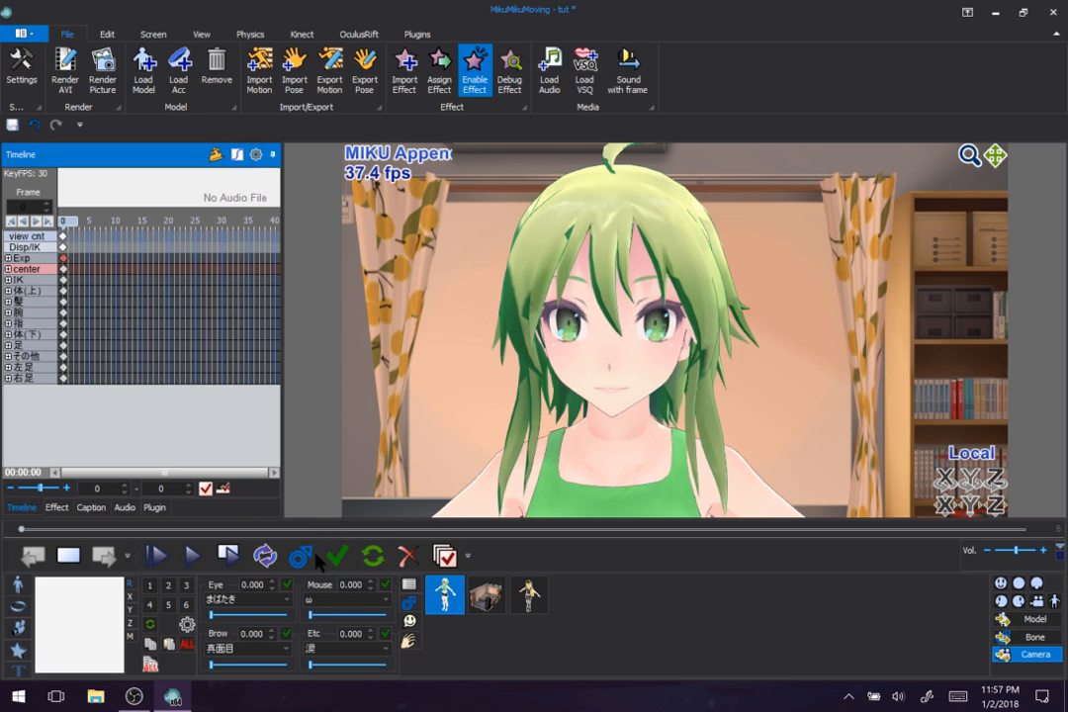
Turn off visibility of the Marisa - Jean model at frame 15 and at frame 0
left_click(138, 222)
left_click(145, 244)
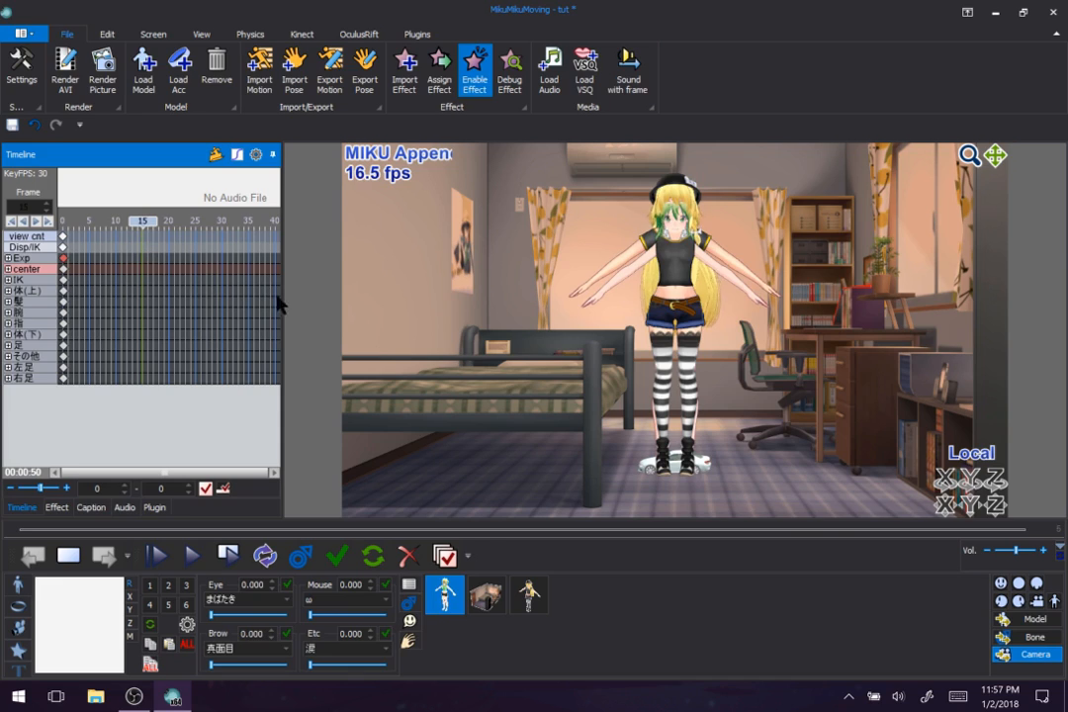
left_click(527, 595)
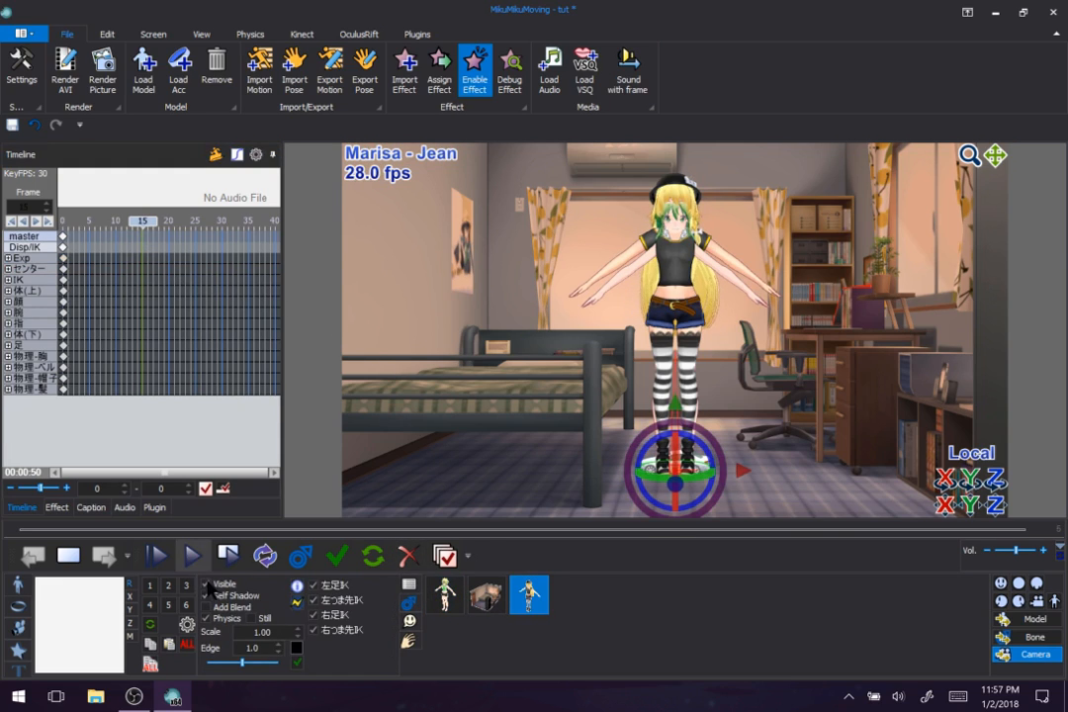
left_click(206, 584)
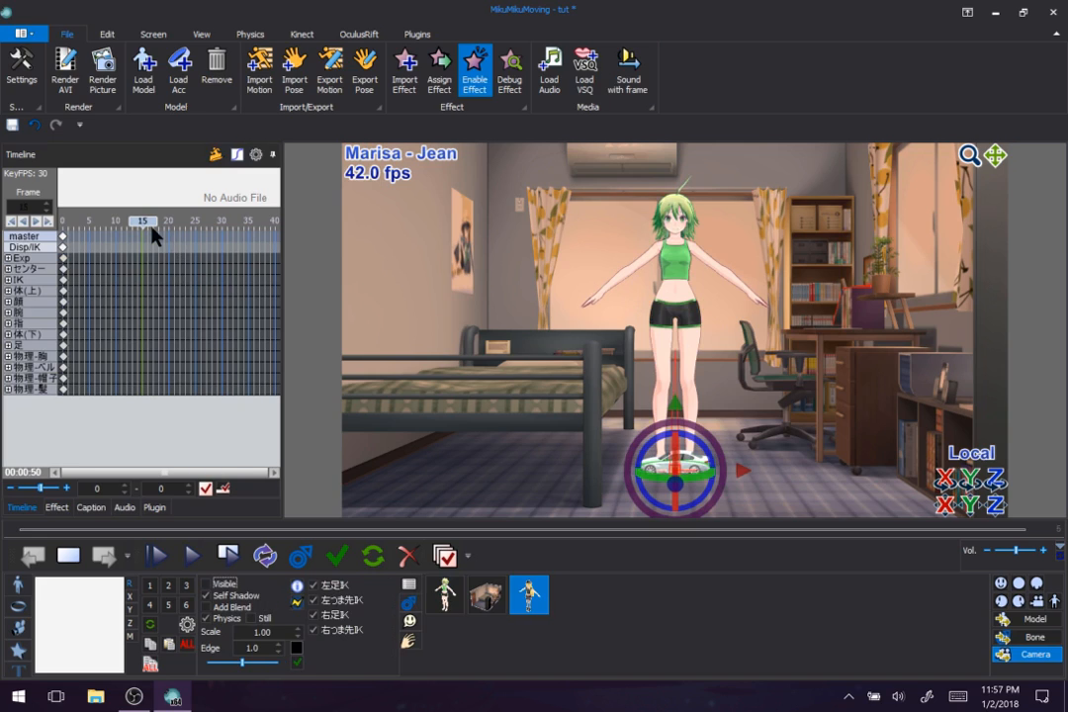
left_click(61, 224)
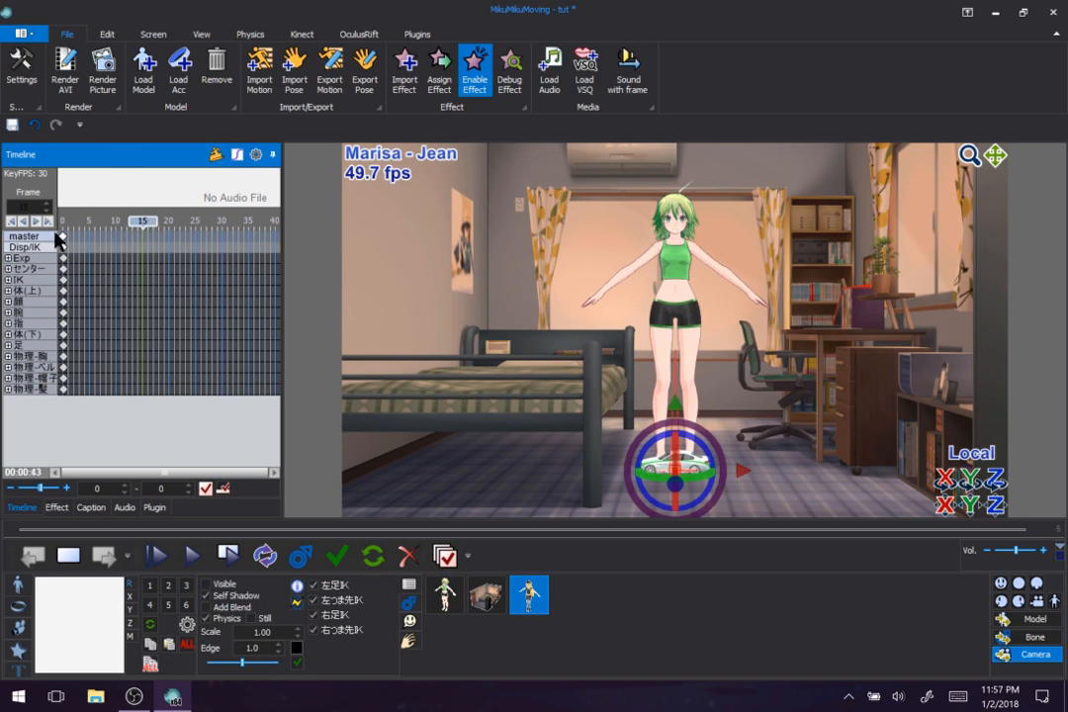
left_click(227, 585)
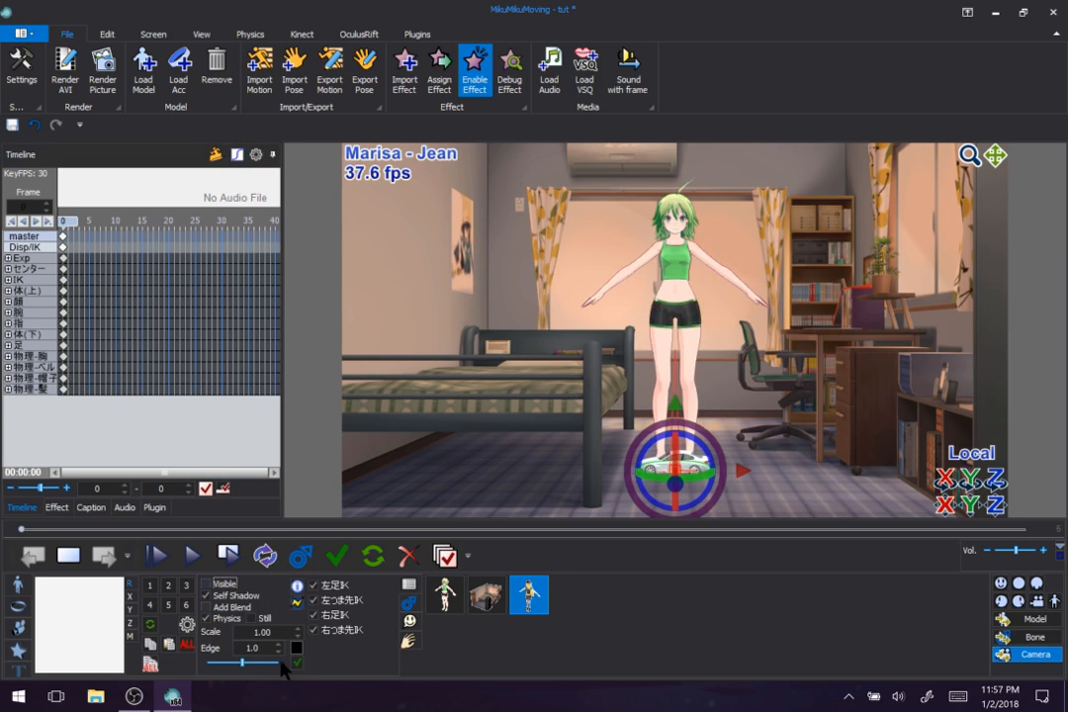
Show MIKU Append's facial expression settings with her face in close-up, and set the 涙 expression to 1.000
left_click(445, 594)
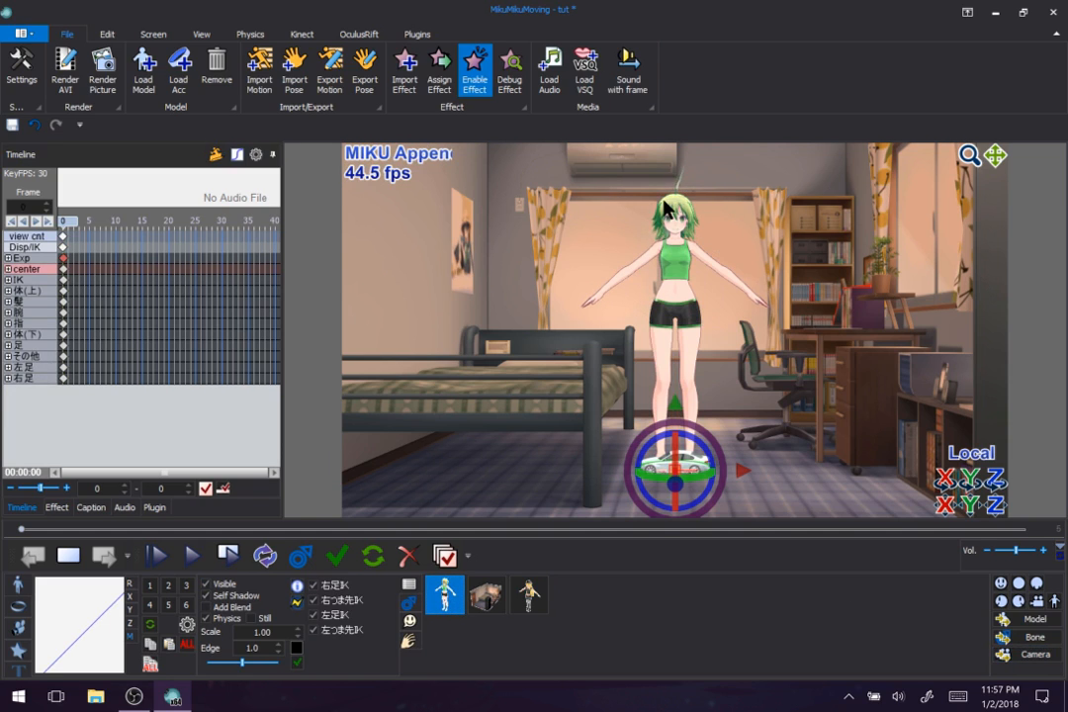
scroll(665, 205, "up", 5)
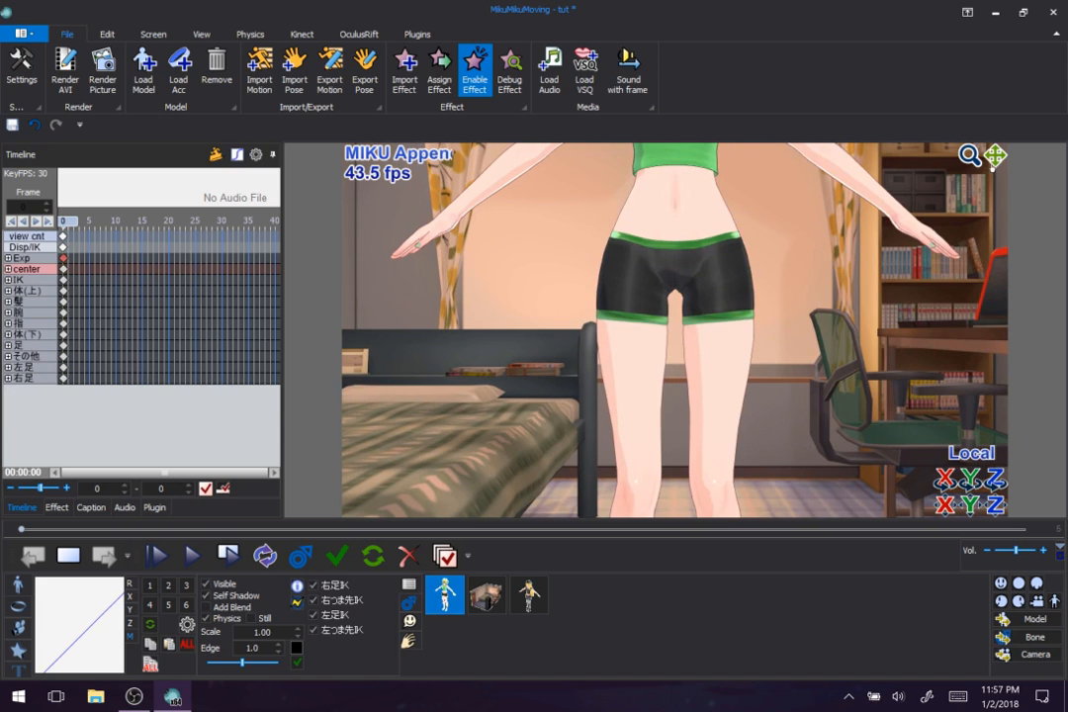
left_click_drag(992, 166, 993, 370)
scroll(707, 302, "up", 2)
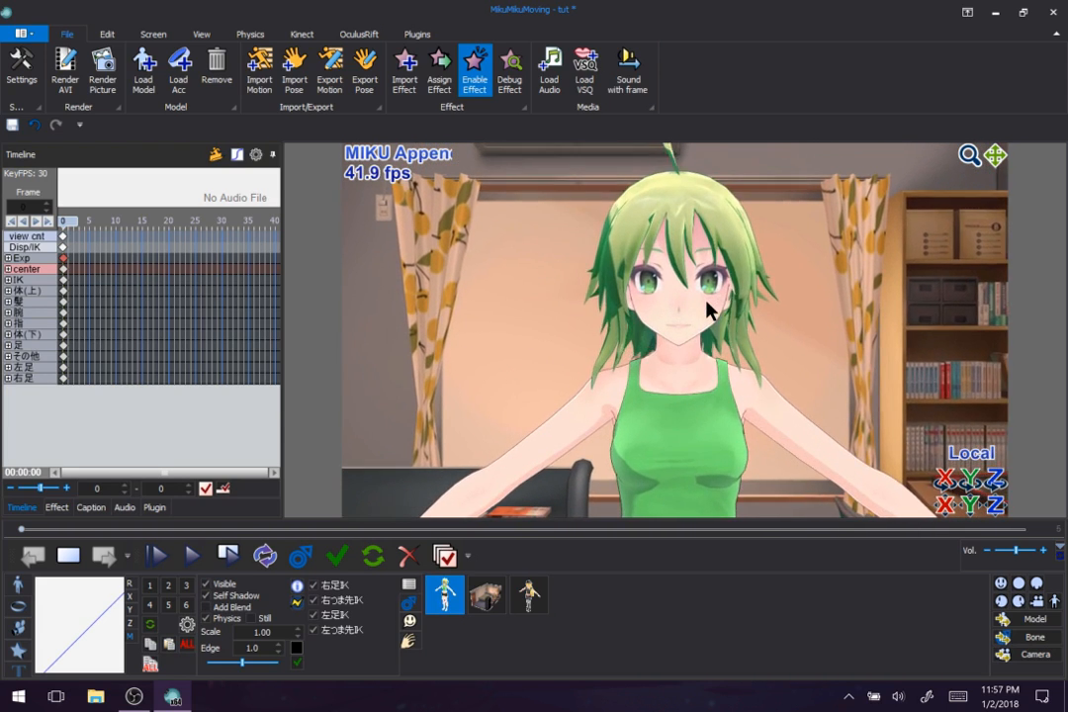
scroll(707, 309, "up", 1)
scroll(707, 309, "up", 2)
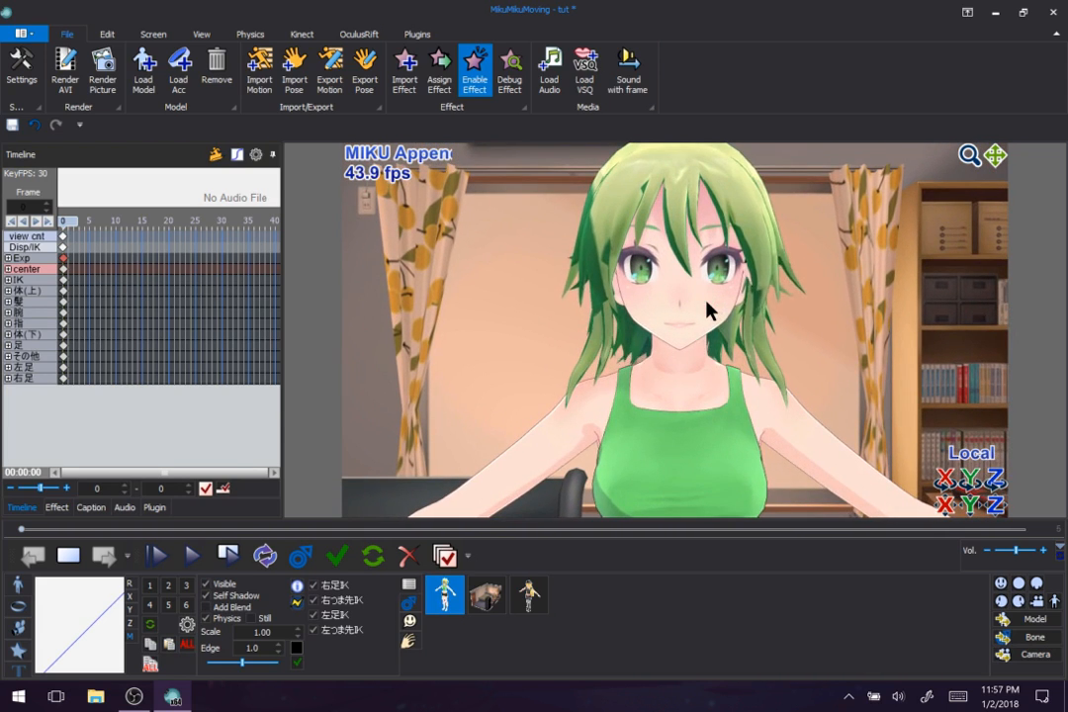
left_click(408, 620)
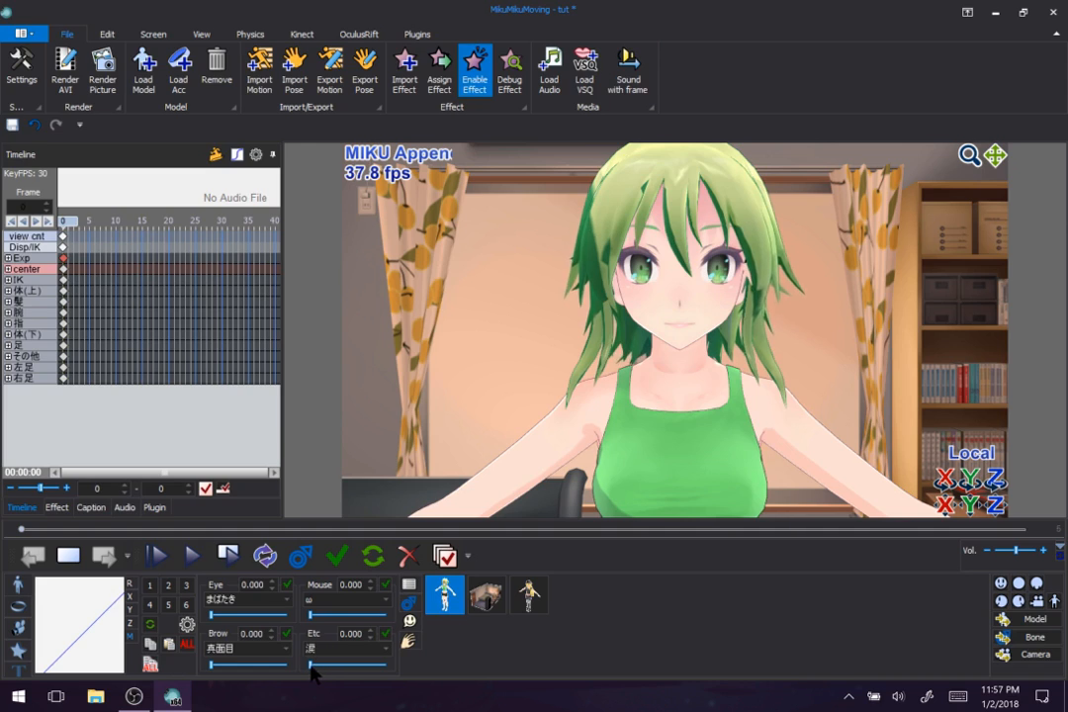
left_click_drag(312, 668, 411, 672)
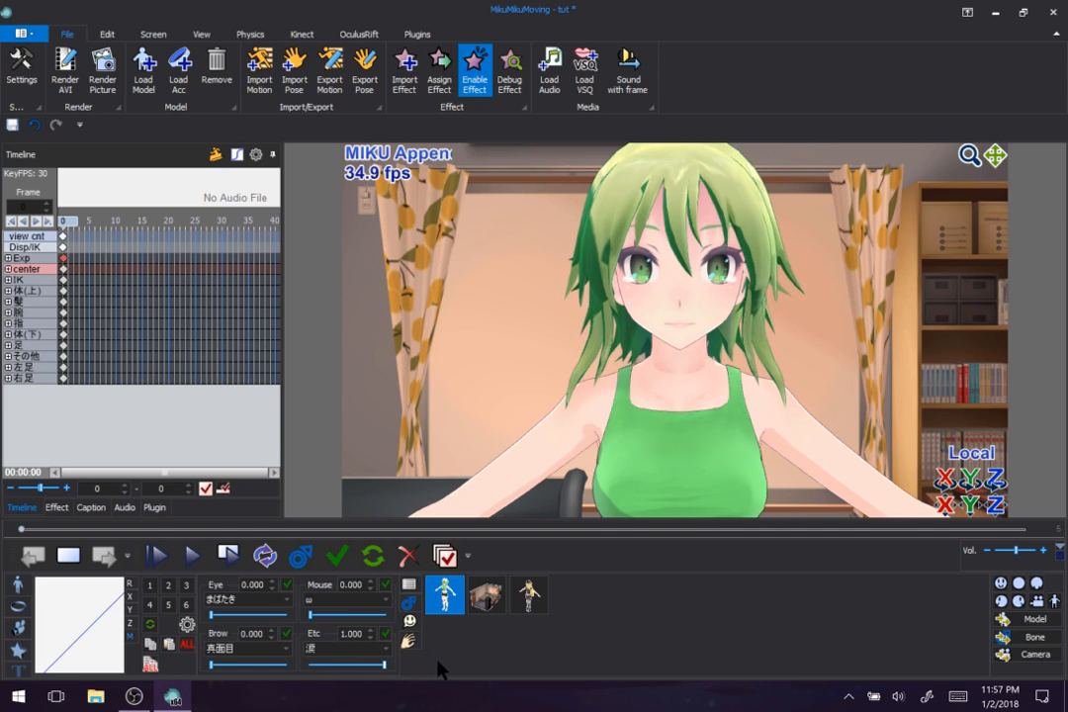
Set the 輪郭 and 照れ expressions in the Etc group to 1.000 each
left_click(376, 649)
scroll(374, 649, "down", 1)
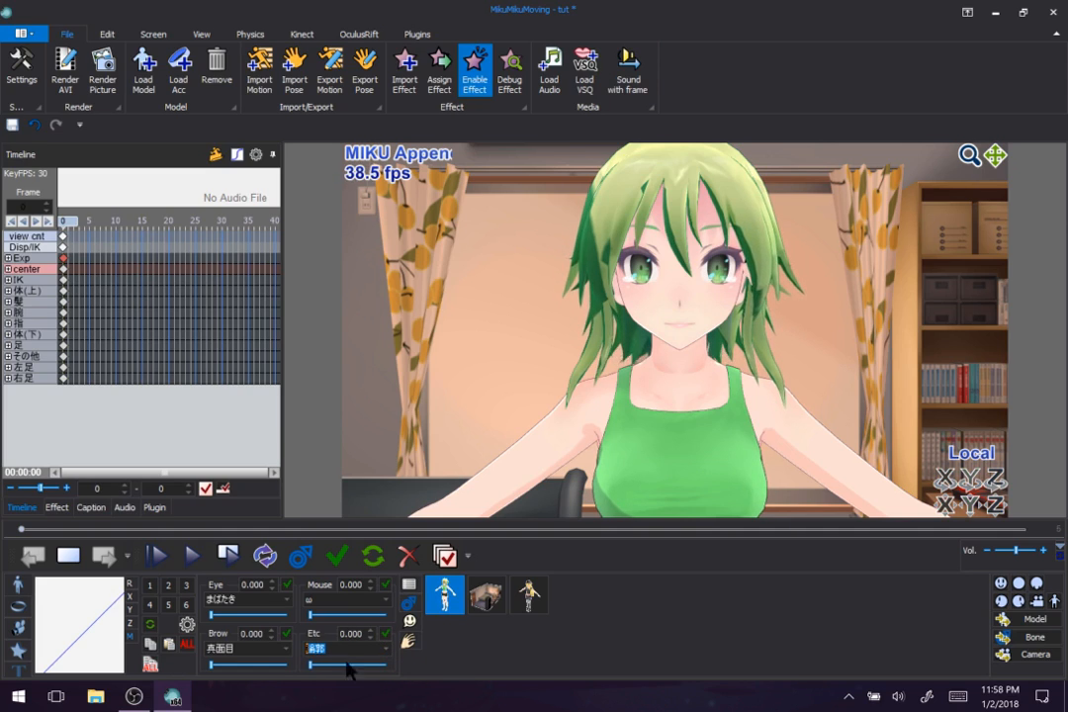
left_click_drag(312, 665, 425, 668)
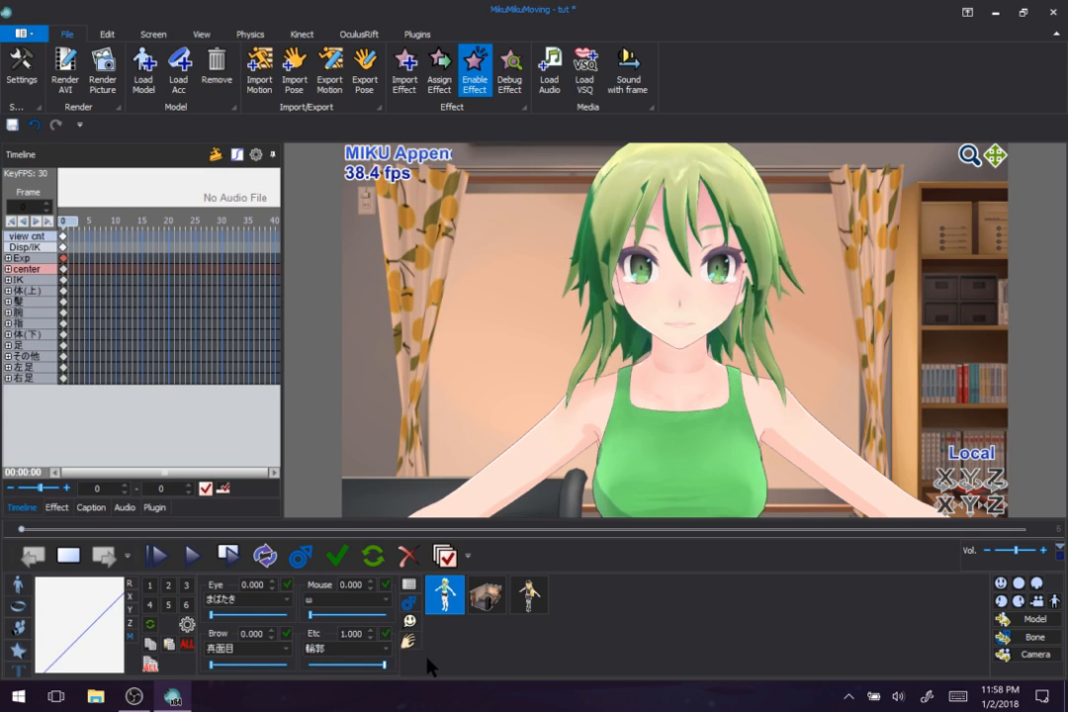
scroll(320, 648, "down", 1)
left_click_drag(313, 668, 425, 681)
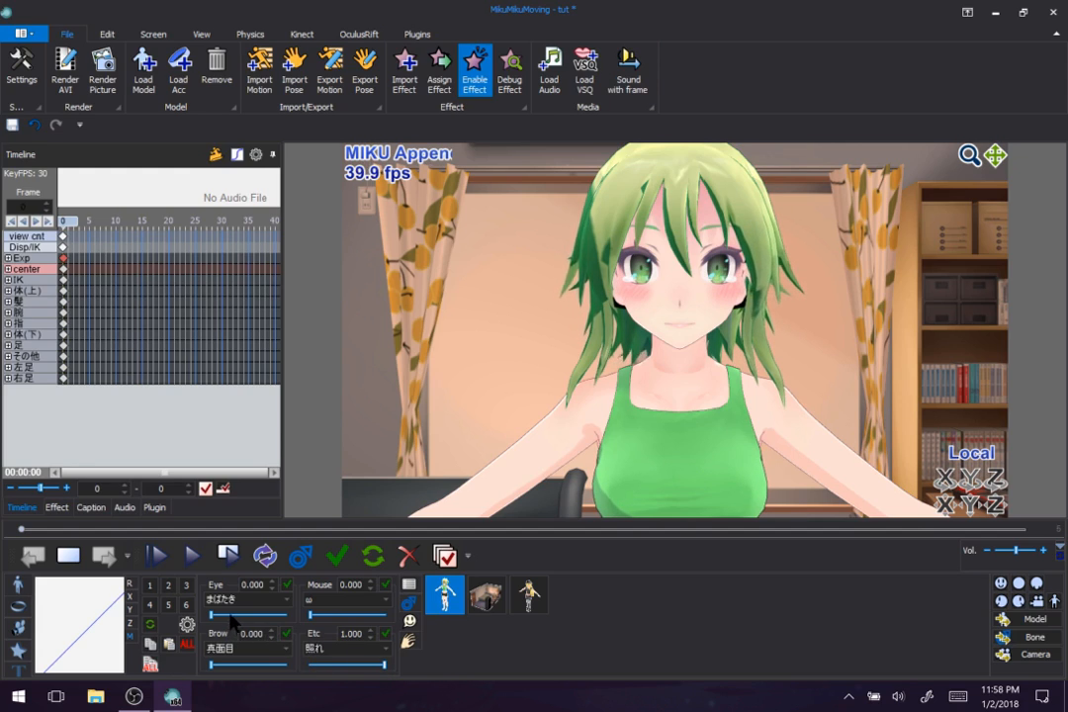
Preview the まばたき and なごみ eye expressions, and choose ウィンク2 for the eyes
mouse_move(214, 618)
left_mouse_down()
mouse_move(280, 623)
mouse_move(205, 613)
left_mouse_up()
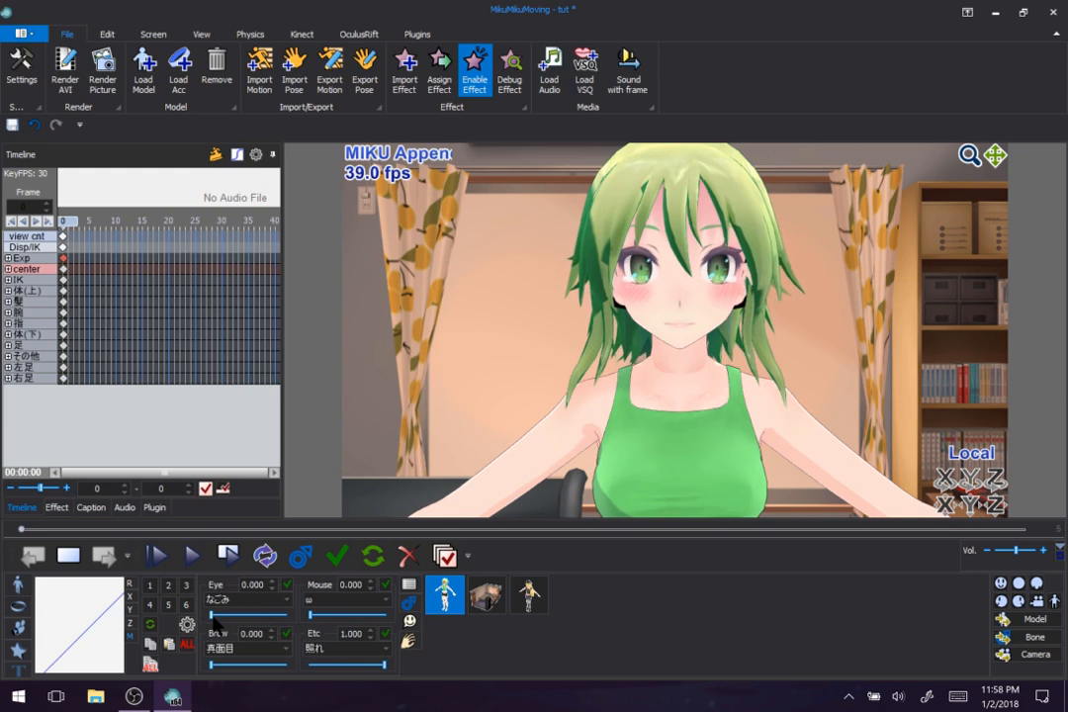
left_click_drag(214, 619, 165, 636)
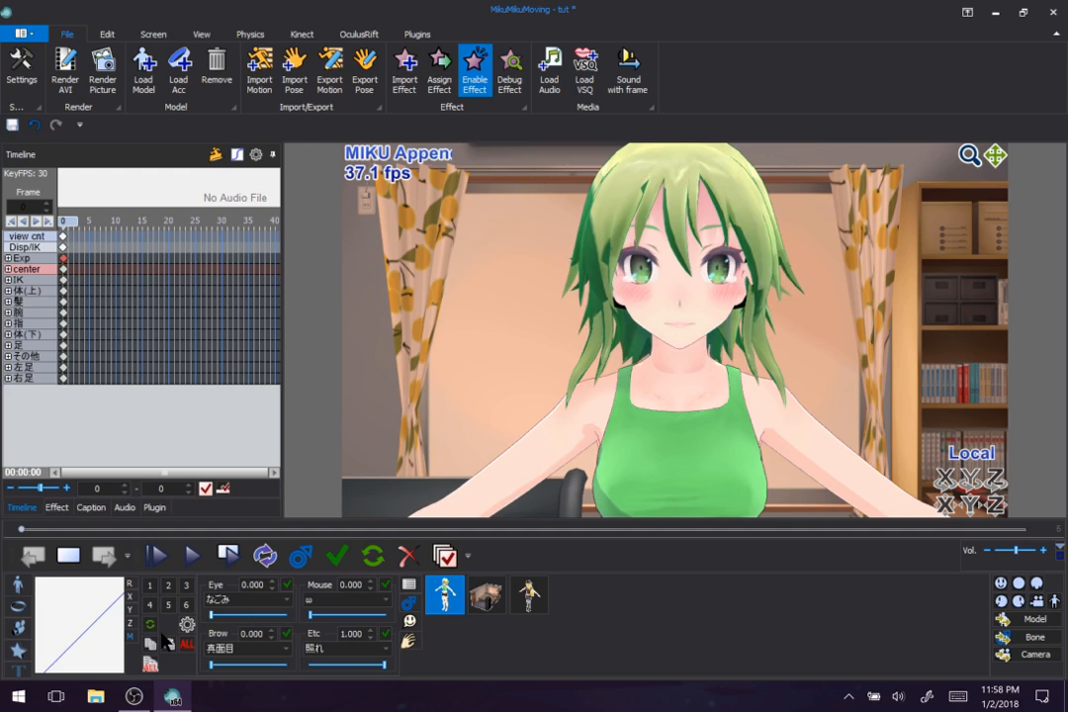
left_click(286, 600)
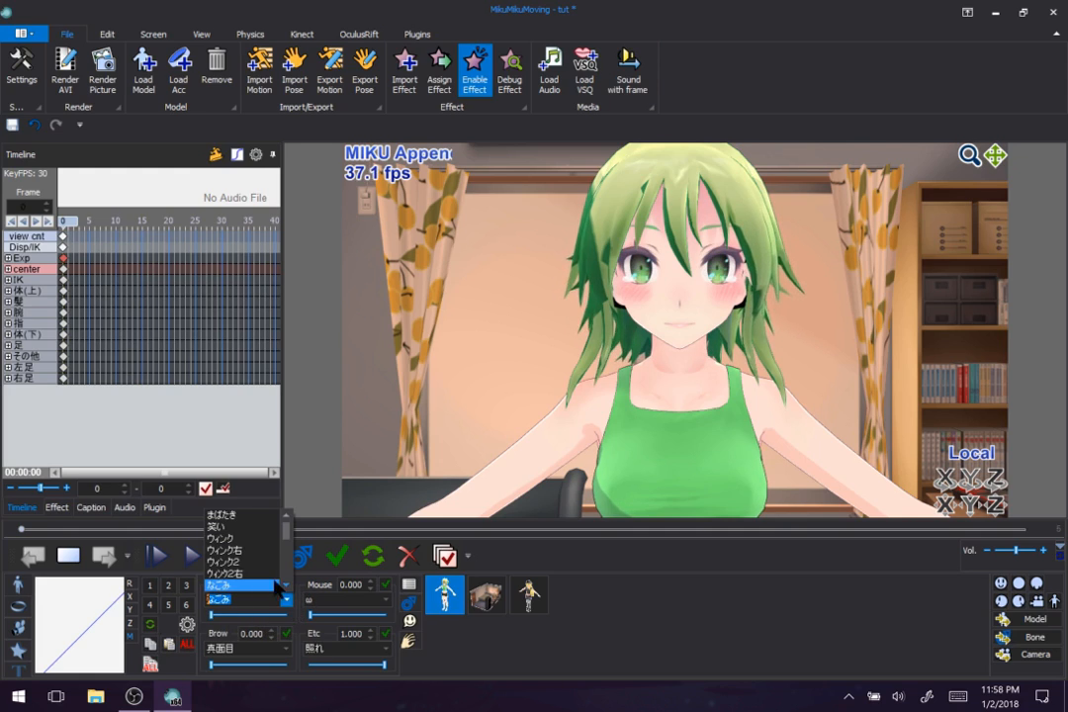
left_click(242, 562)
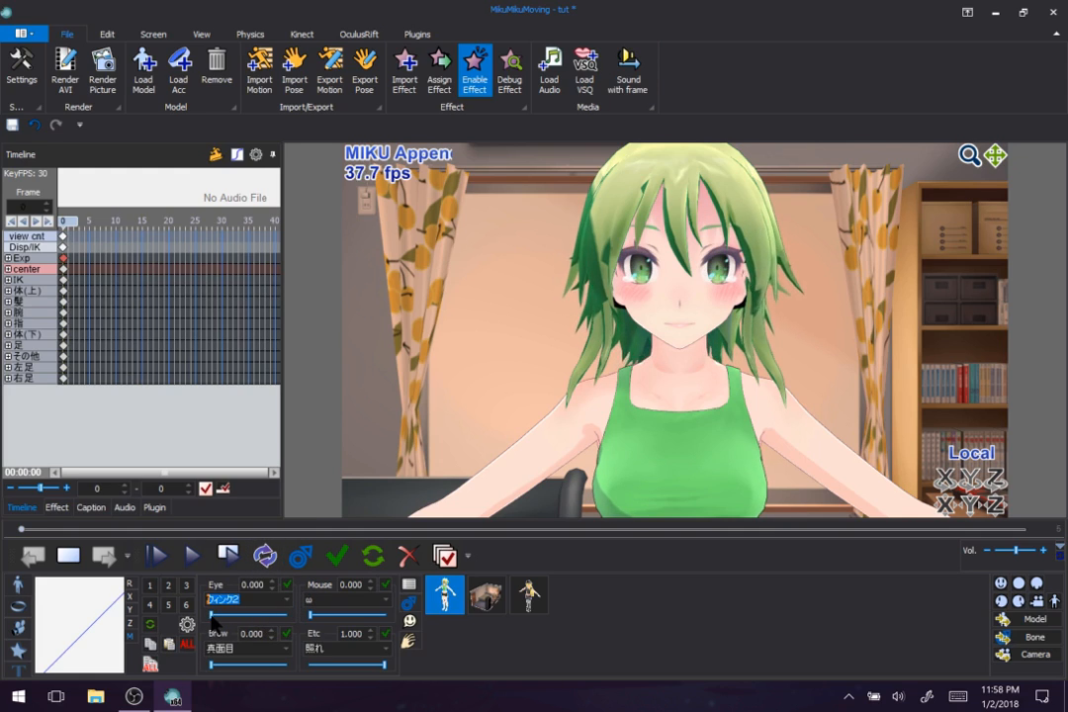
mouse_move(211, 615)
left_mouse_down()
mouse_move(253, 615)
mouse_move(211, 614)
left_mouse_up()
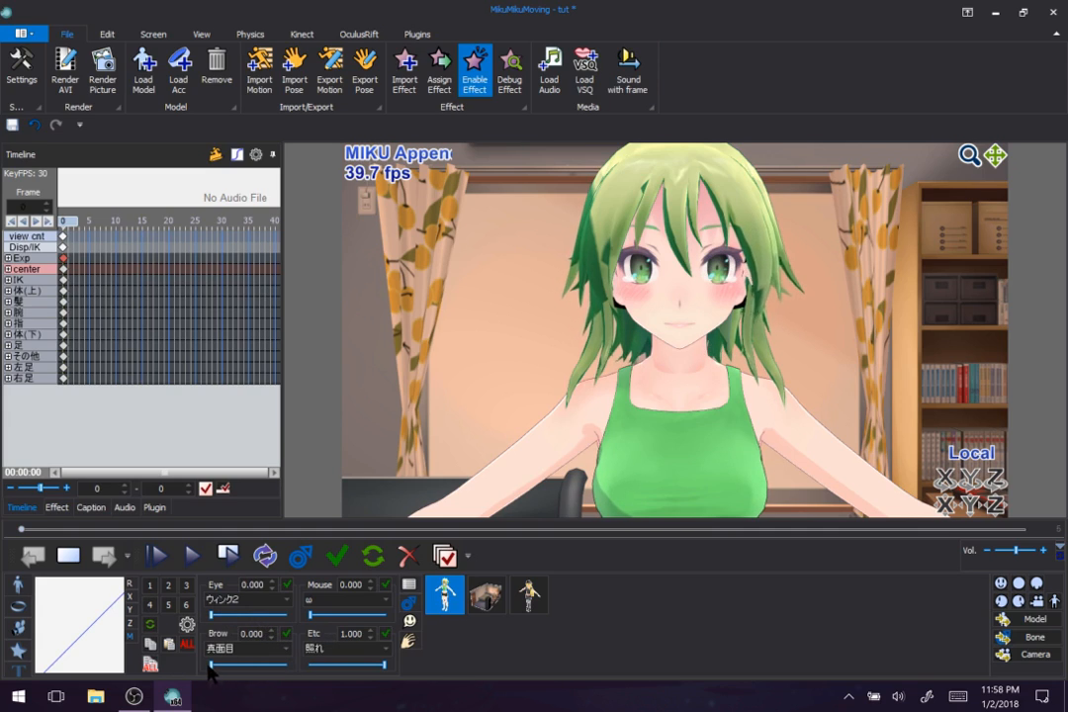
Set the brow expression 困る and the eye expression ウィンク2 to 1.000, and the mouth expression ω to about 0.77
left_click_drag(263, 665, 164, 671)
double_click(235, 648)
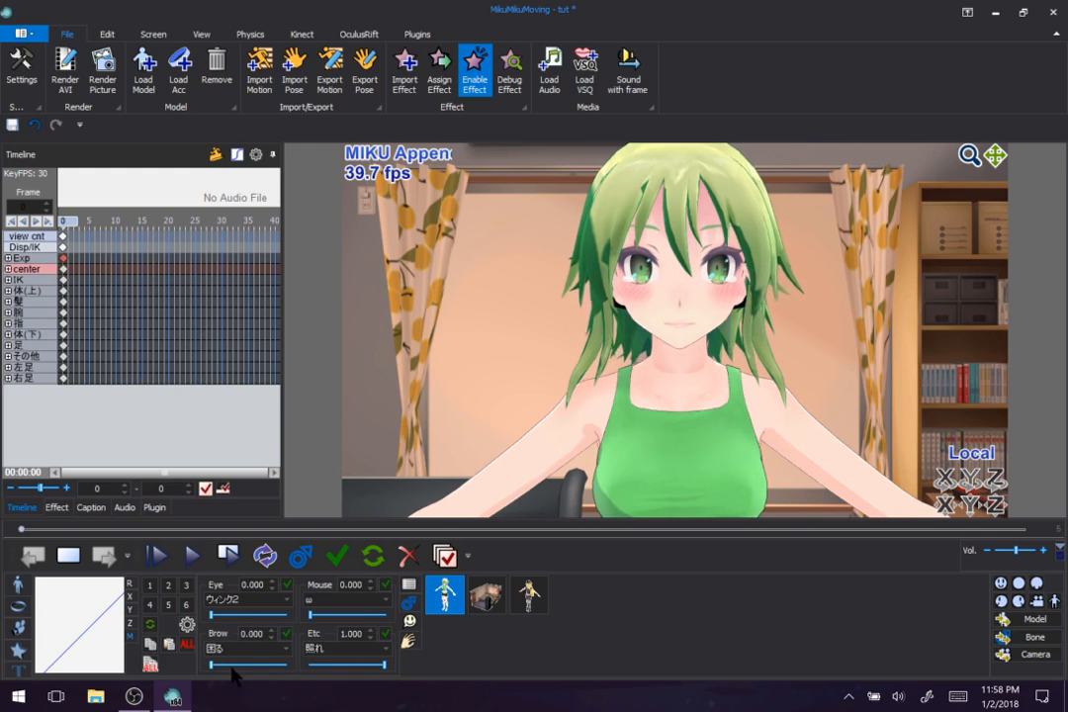
left_click_drag(214, 673, 301, 668)
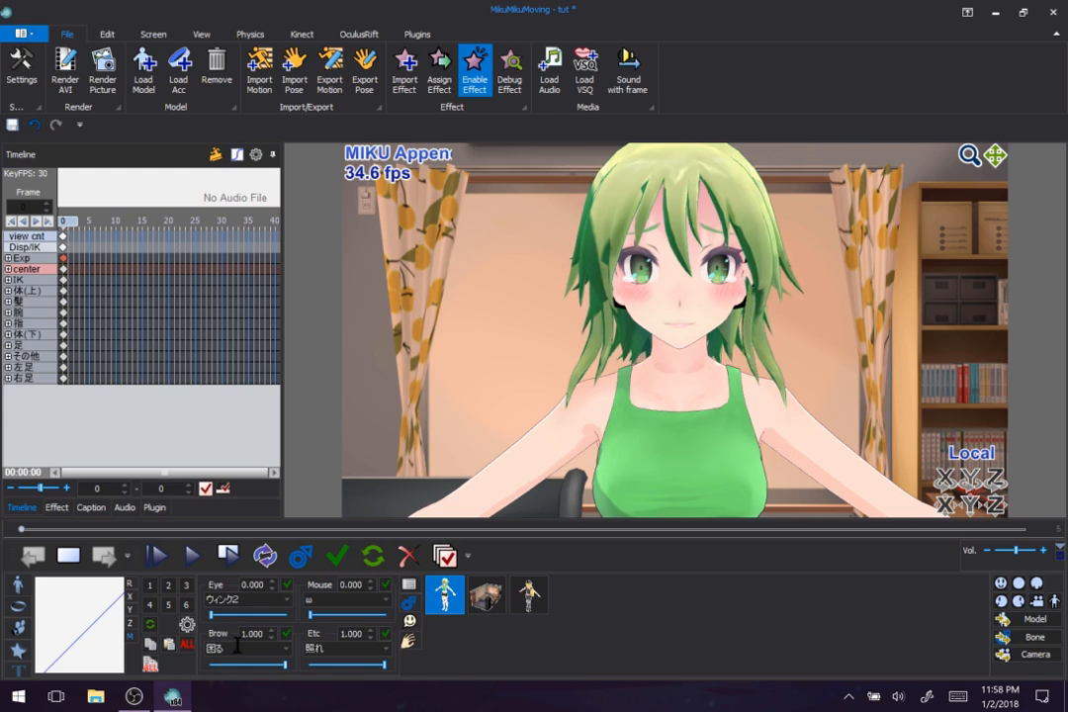
left_click_drag(312, 615, 368, 615)
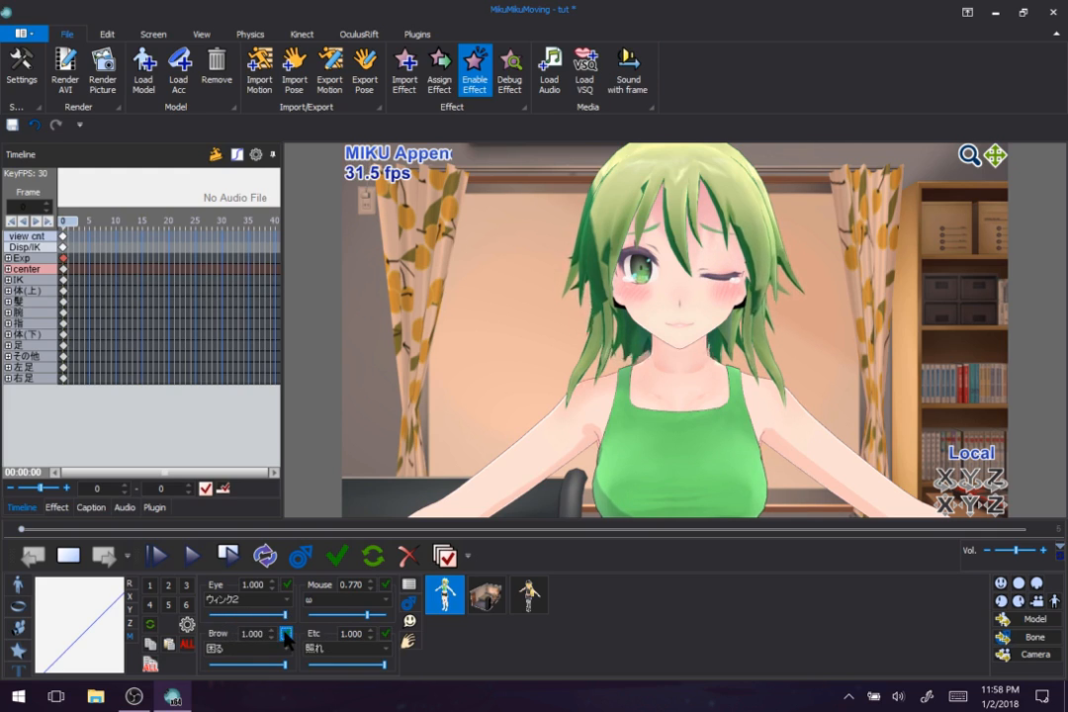
Register the adjusted eye, mouth and Etc expressions at frame 0
left_click(286, 585)
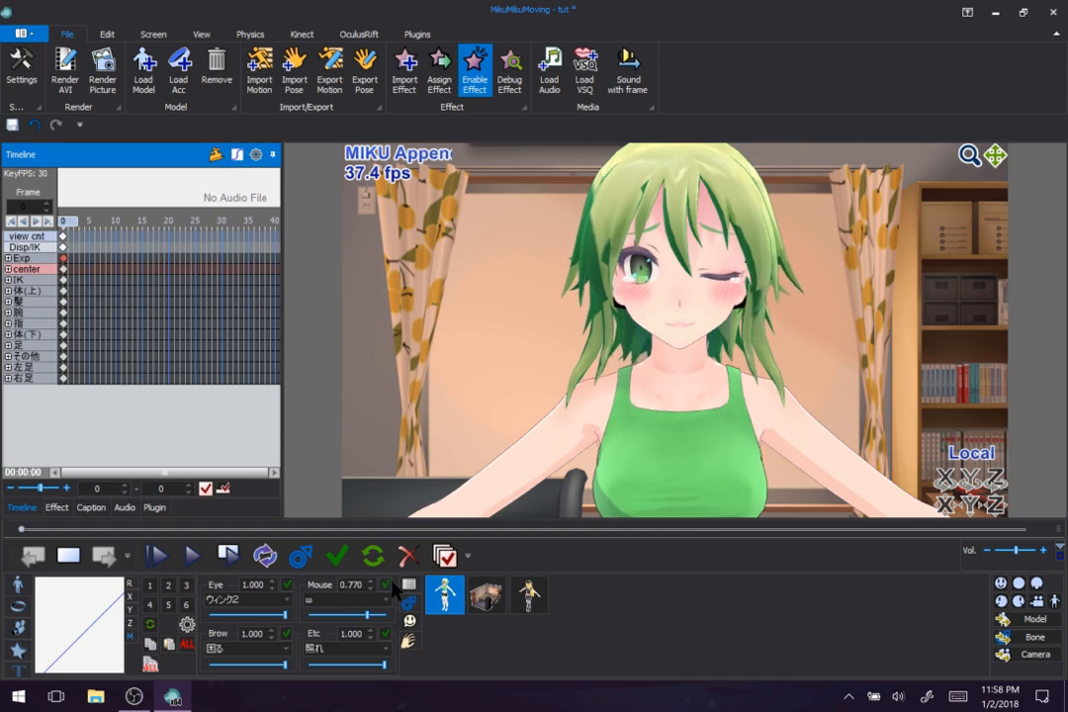
left_click(385, 584)
left_click(385, 635)
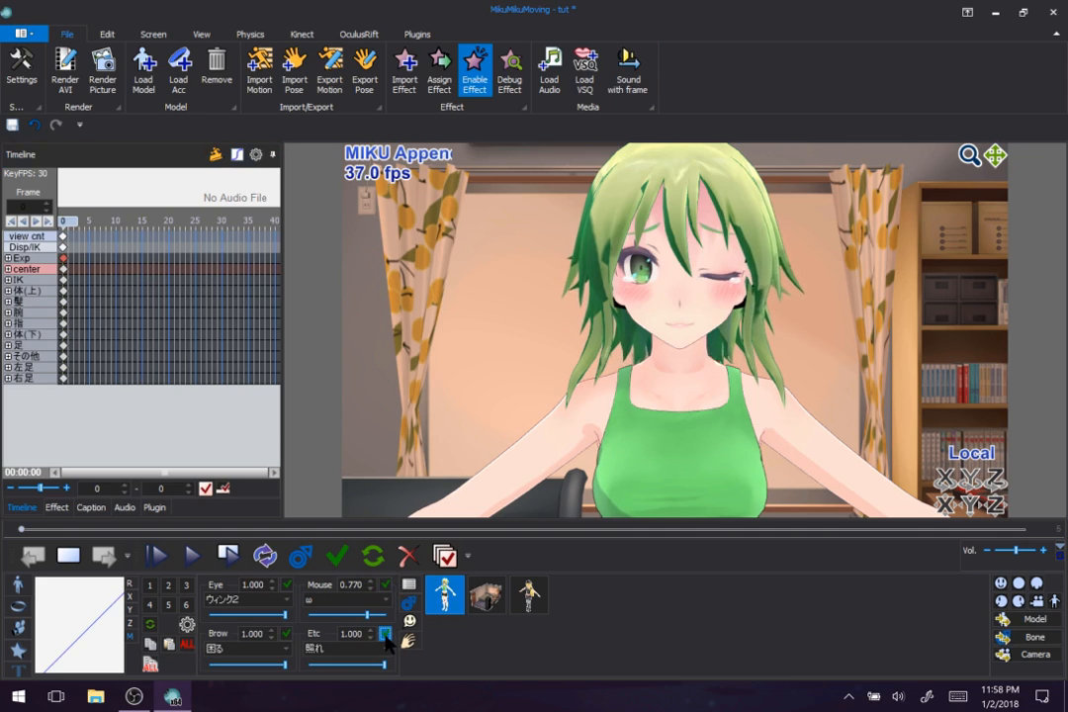
Choose the がーん expression in the Etc group and preview it on the face
left_click(338, 649)
scroll(338, 653, "down", 1)
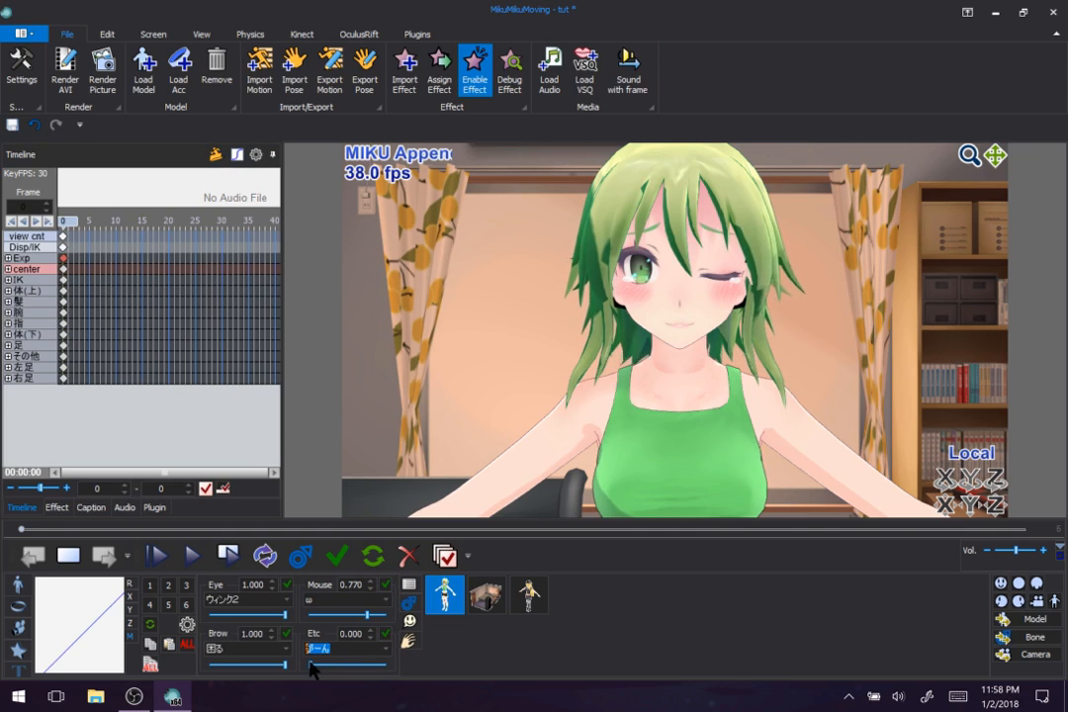
mouse_move(313, 665)
left_mouse_down()
mouse_move(383, 665)
mouse_move(317, 676)
mouse_move(349, 680)
mouse_move(434, 675)
mouse_move(305, 667)
left_mouse_up()
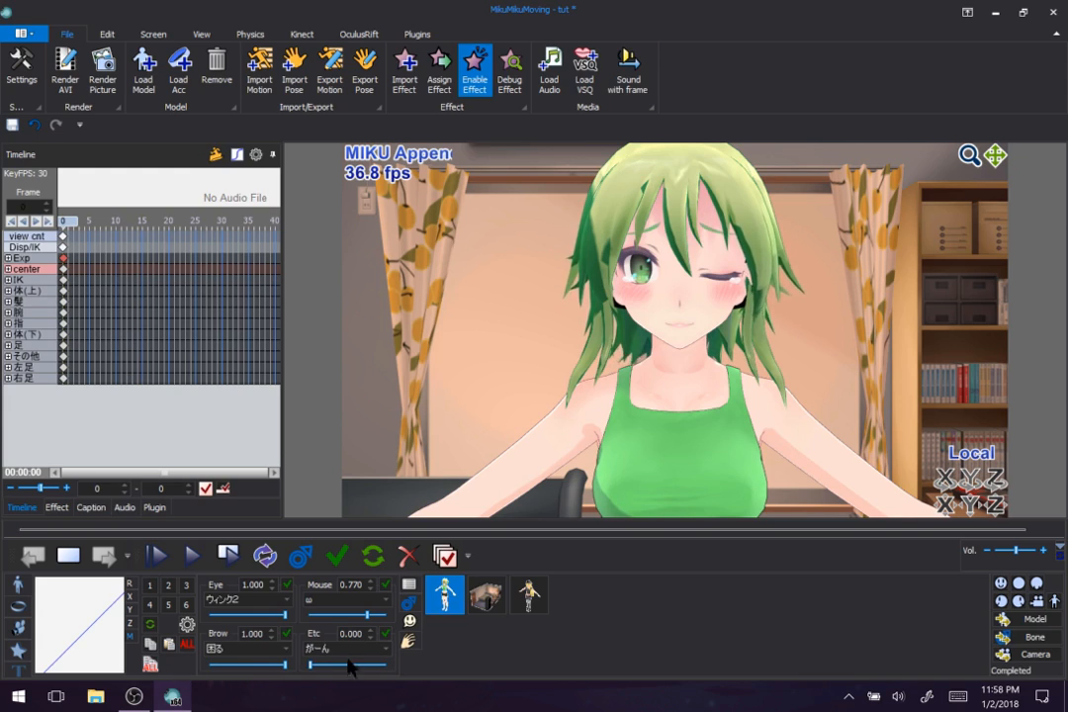
Show MIKU Append's left and right hand settings, and display the bones with her hand in view
left_click(408, 643)
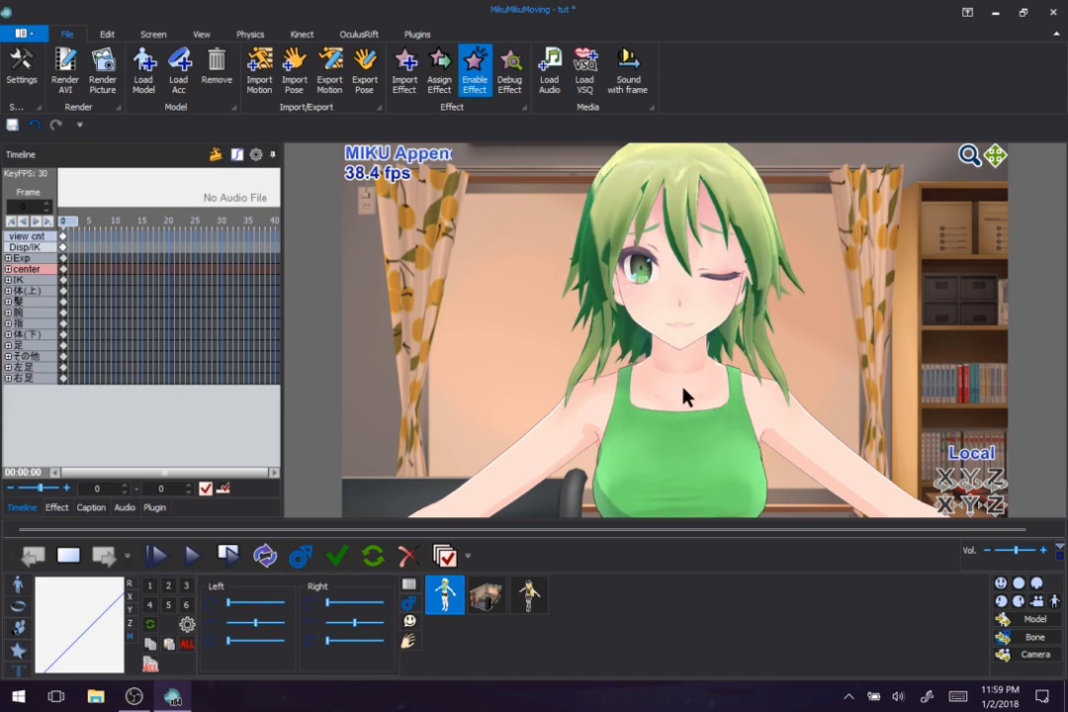
left_click_drag(995, 157, 735, 78)
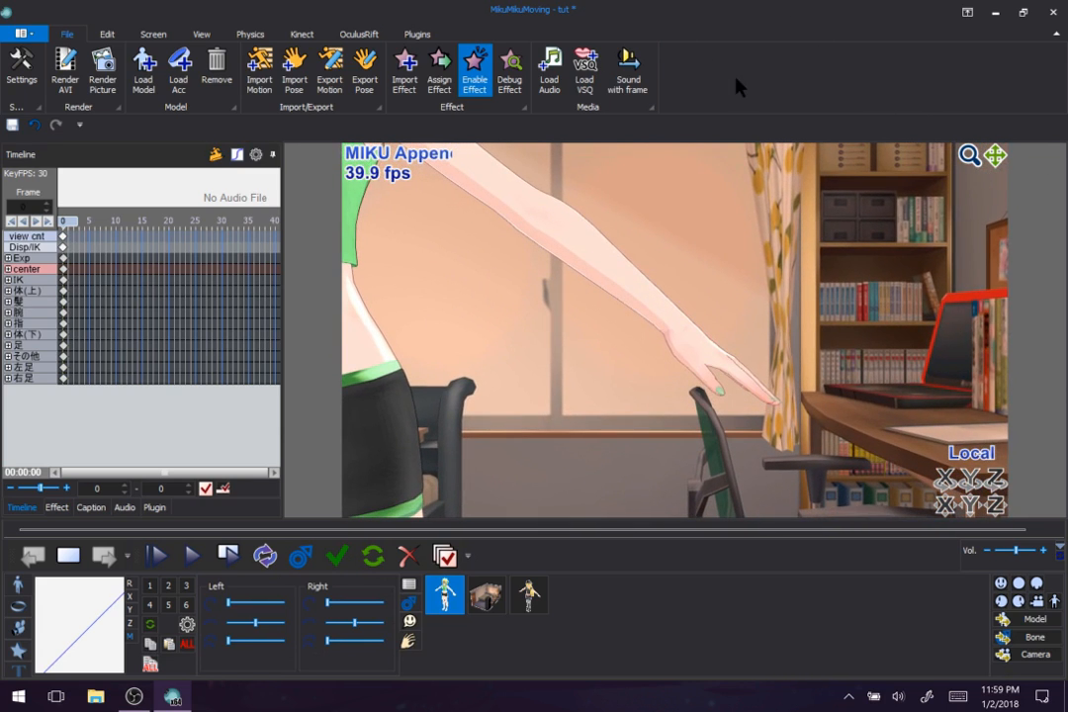
left_click(300, 554)
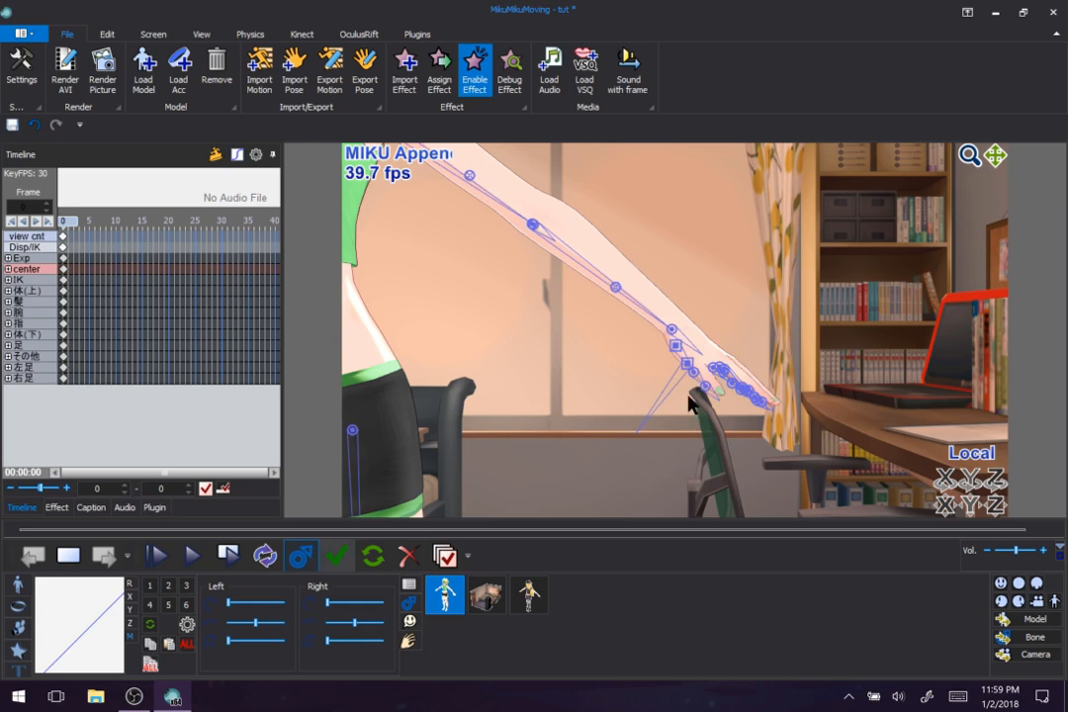
Register all of MIKU Append's bones at frame 0 and clear the keyframe selection
left_click(669, 336)
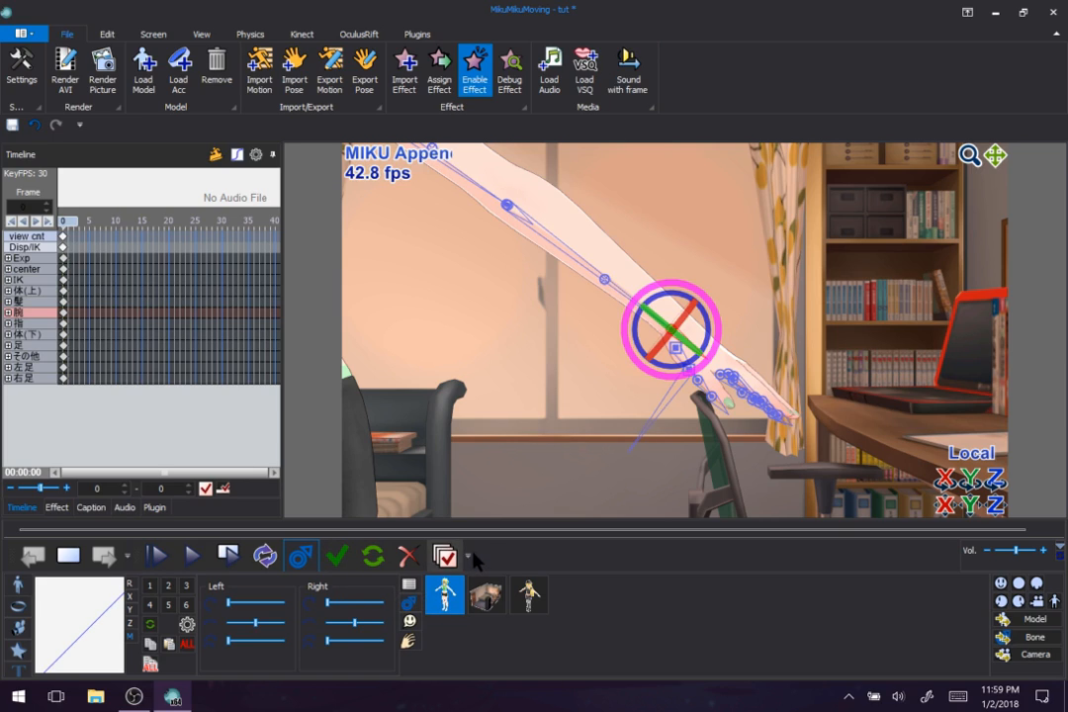
left_click(445, 556)
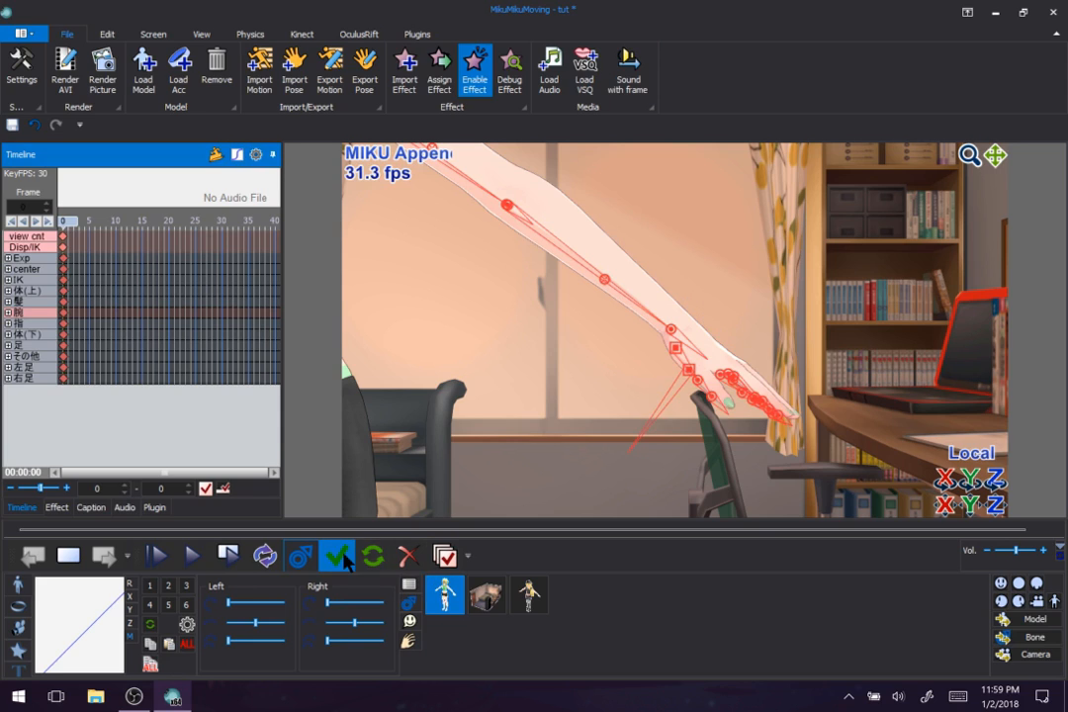
left_click(246, 348)
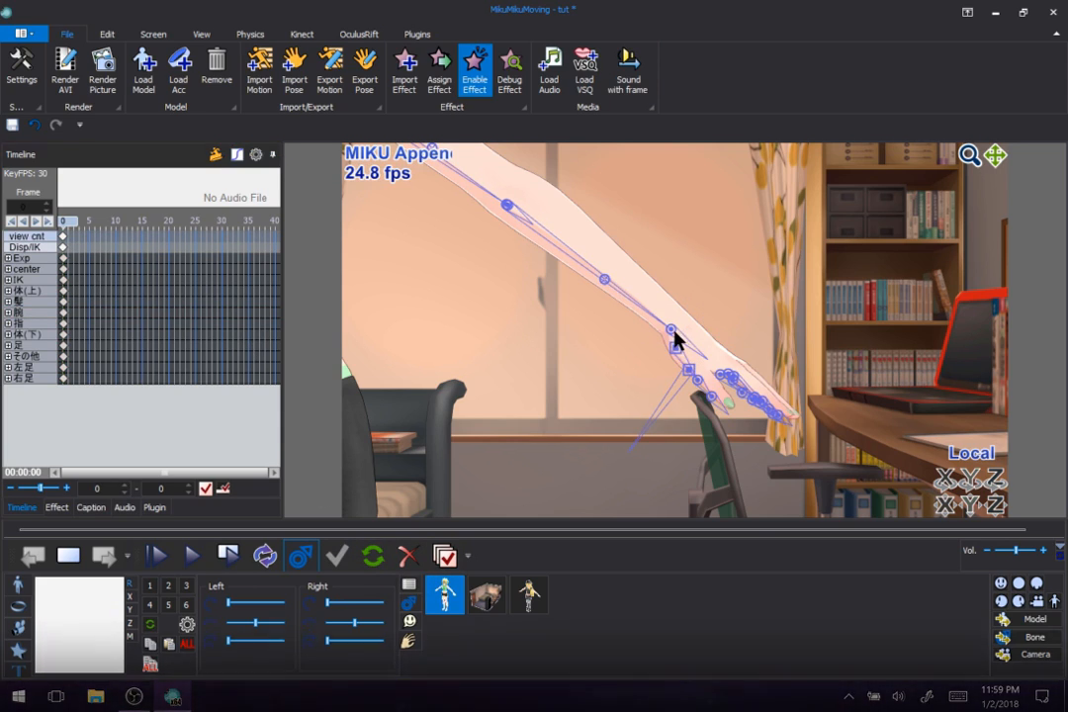
Rotate MIKU Append's left wrist to turn the palm outward, and fully curl the left hand's fingers with the hand controls
left_click(672, 331)
left_click_drag(684, 314, 706, 301)
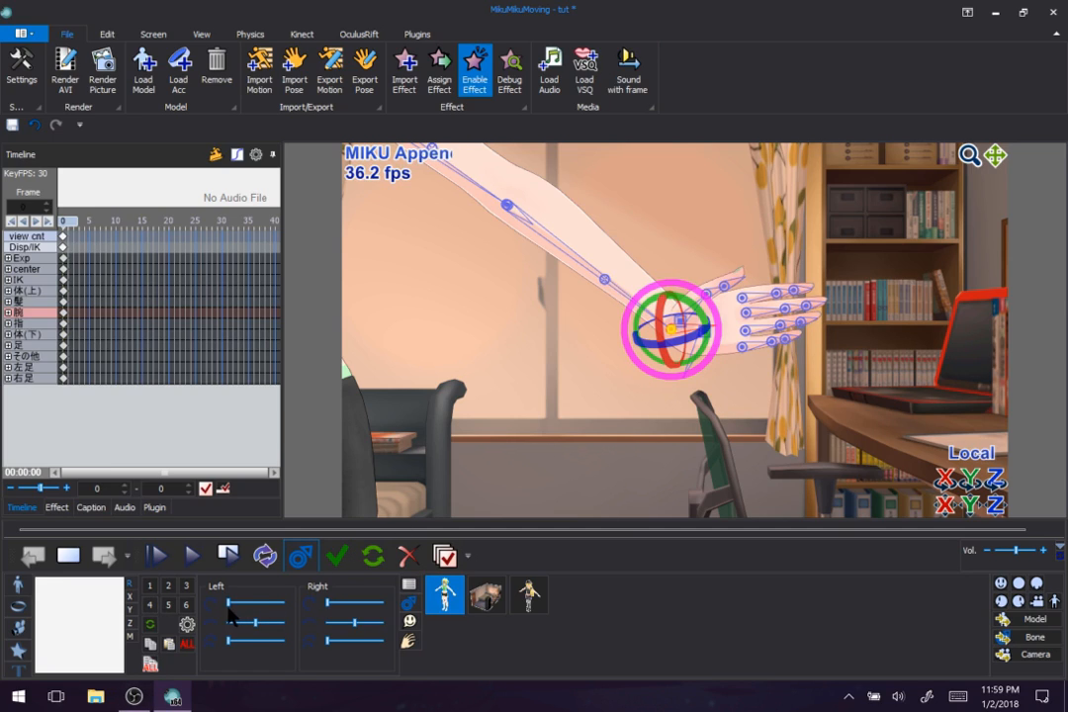
mouse_move(230, 608)
left_mouse_down()
mouse_move(285, 607)
mouse_move(229, 608)
left_mouse_up()
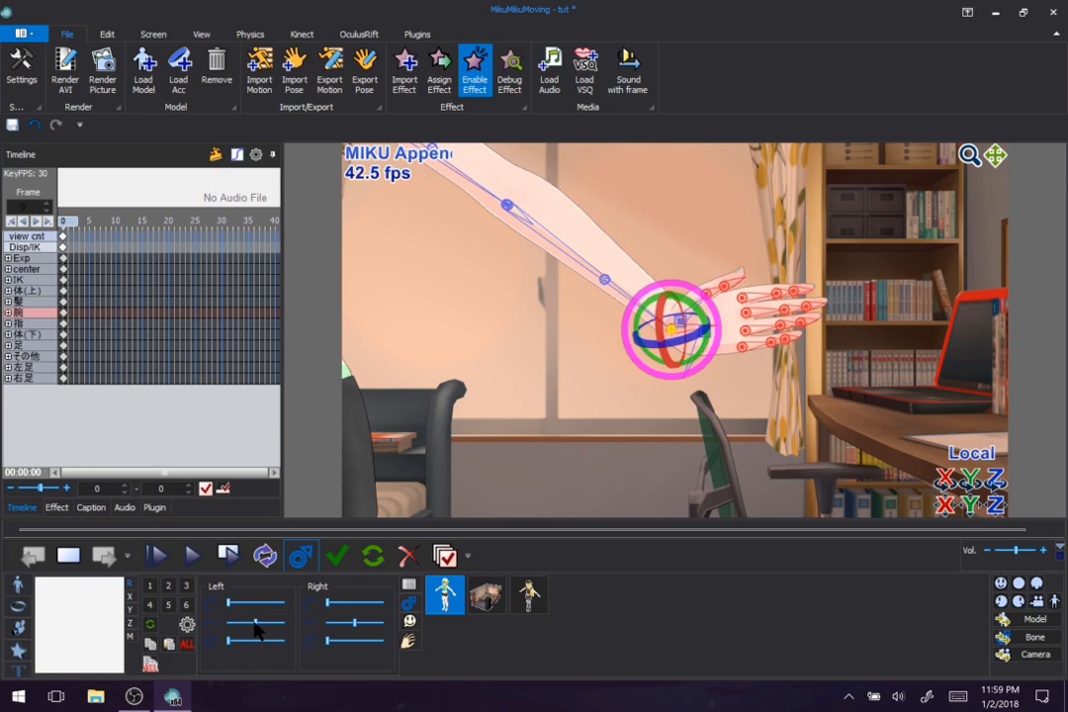
mouse_move(255, 629)
left_mouse_down()
mouse_move(286, 632)
mouse_move(236, 632)
mouse_move(263, 636)
left_mouse_up()
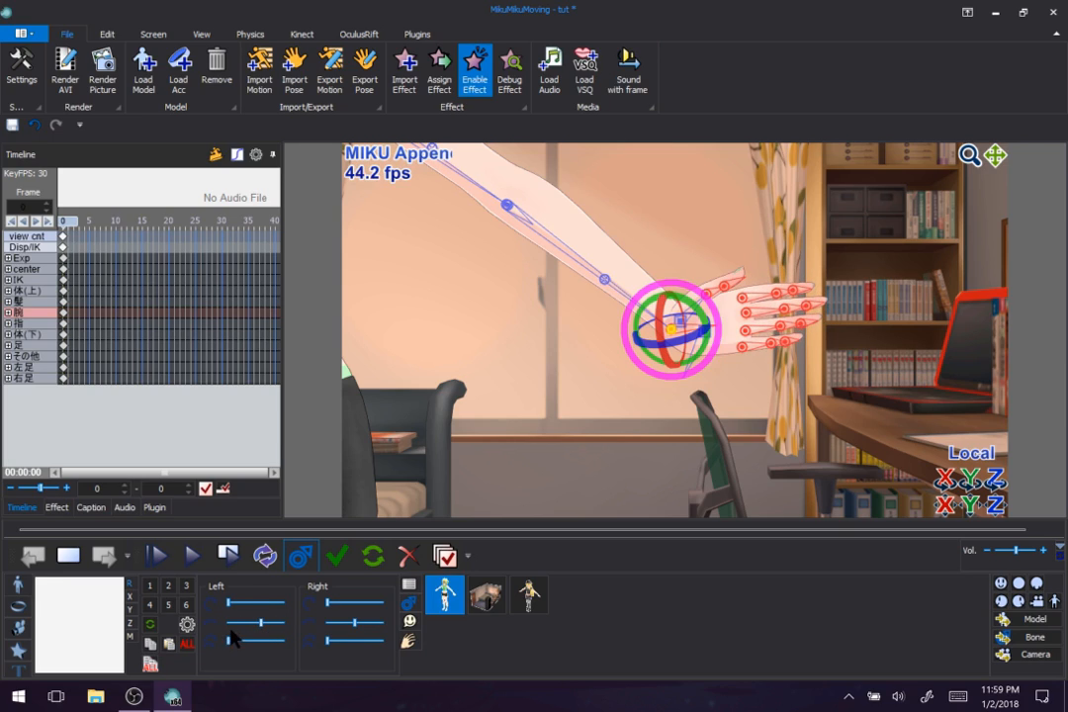
left_click_drag(229, 607, 282, 607)
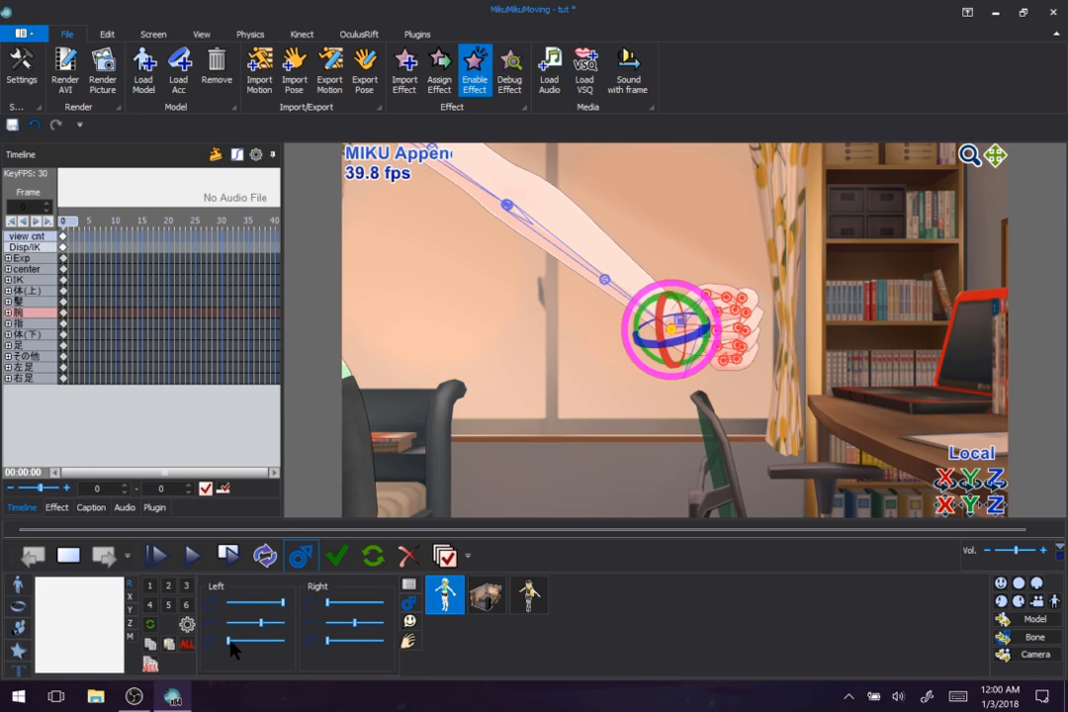
mouse_move(227, 641)
left_mouse_down()
mouse_move(281, 644)
mouse_move(232, 652)
mouse_move(243, 653)
mouse_move(254, 624)
mouse_move(228, 623)
mouse_move(263, 643)
mouse_move(243, 645)
left_mouse_up()
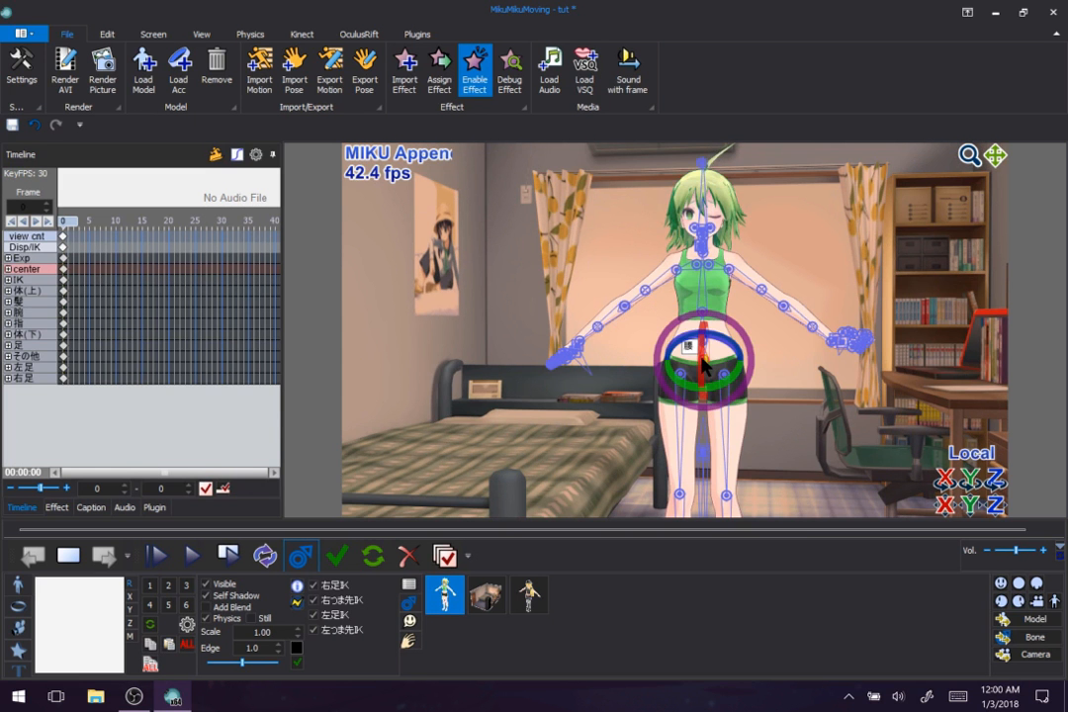
Pose MIKU Append bending sideways at the waist, with her left arm lowered toward her hip and her right leg swung outward
left_click_drag(732, 348, 661, 358)
left_click(669, 322)
left_click(656, 279)
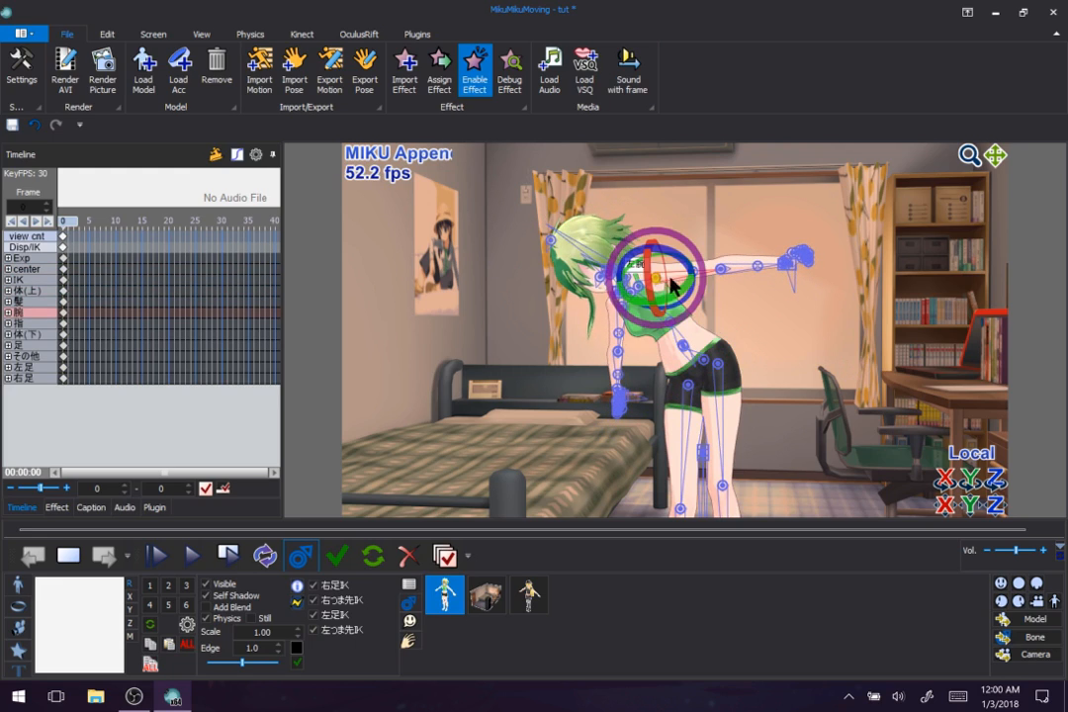
left_click_drag(682, 269, 613, 362)
left_click(616, 348)
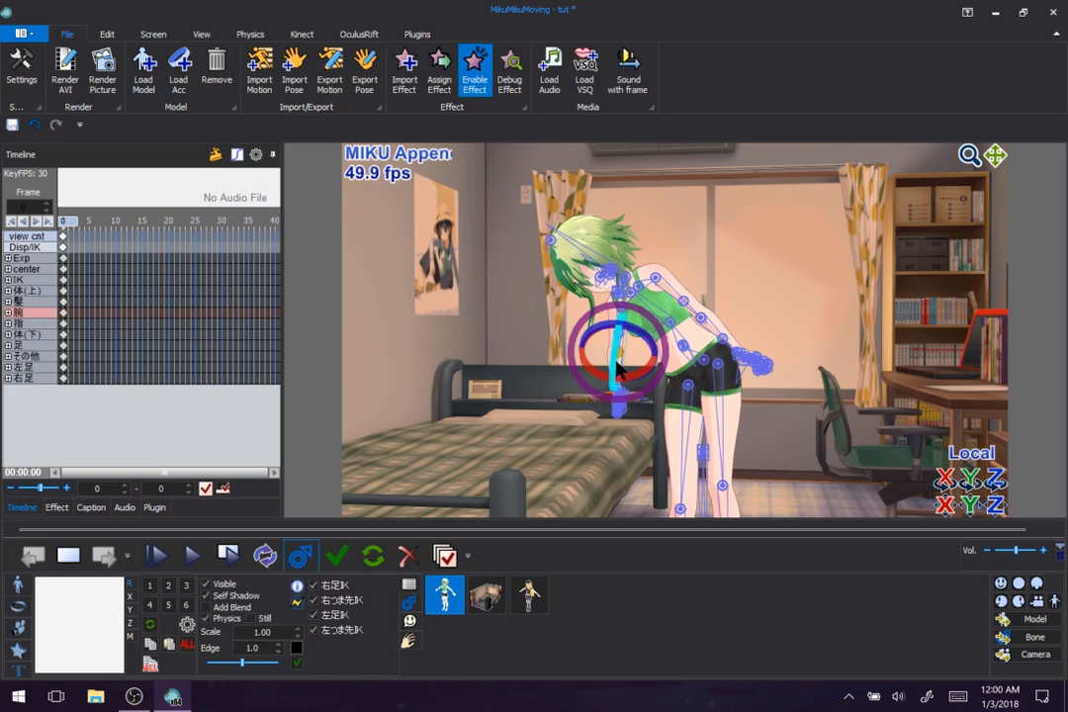
left_click(687, 383)
left_click_drag(729, 395, 734, 362)
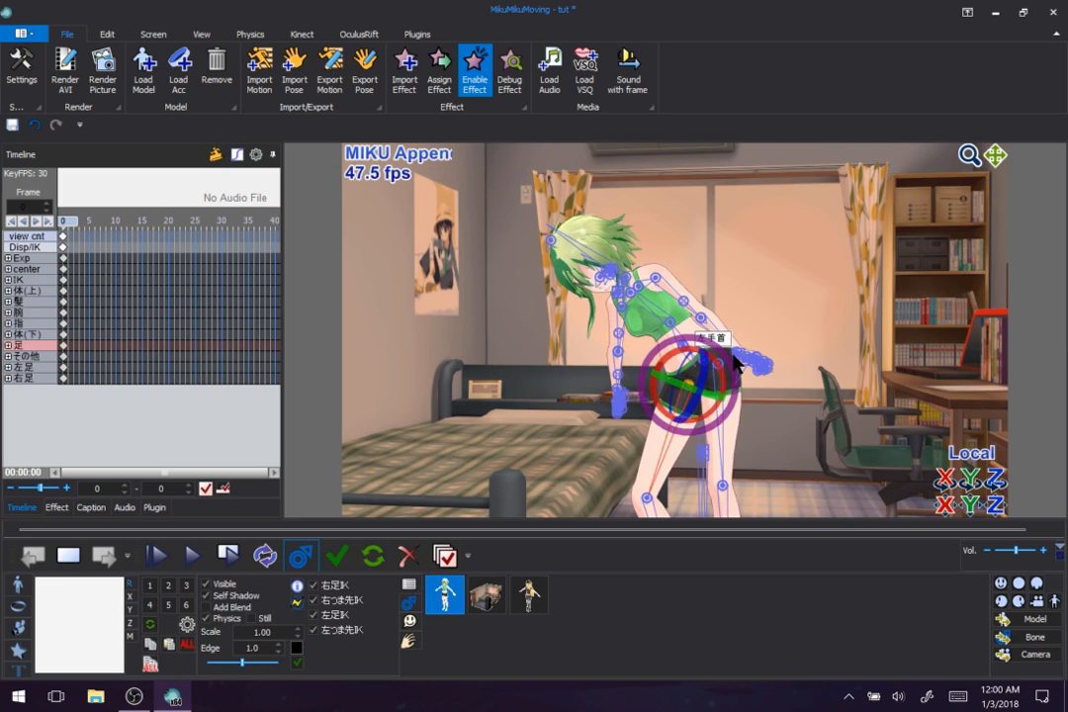
key("Return")
Rotate MIKU Append's left arm inward across her body, and hide the bones to show the whole pose
right_click_drag(768, 394, 669, 261)
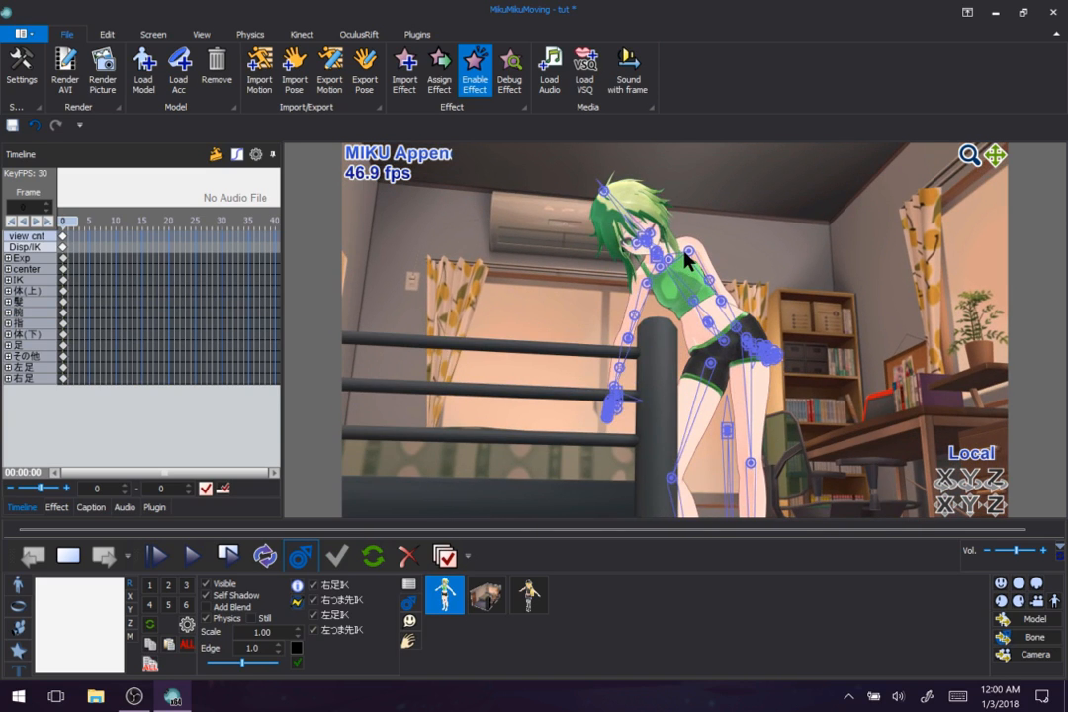
left_click(689, 255)
left_click_drag(702, 274, 699, 234)
right_click_drag(804, 333, 789, 350)
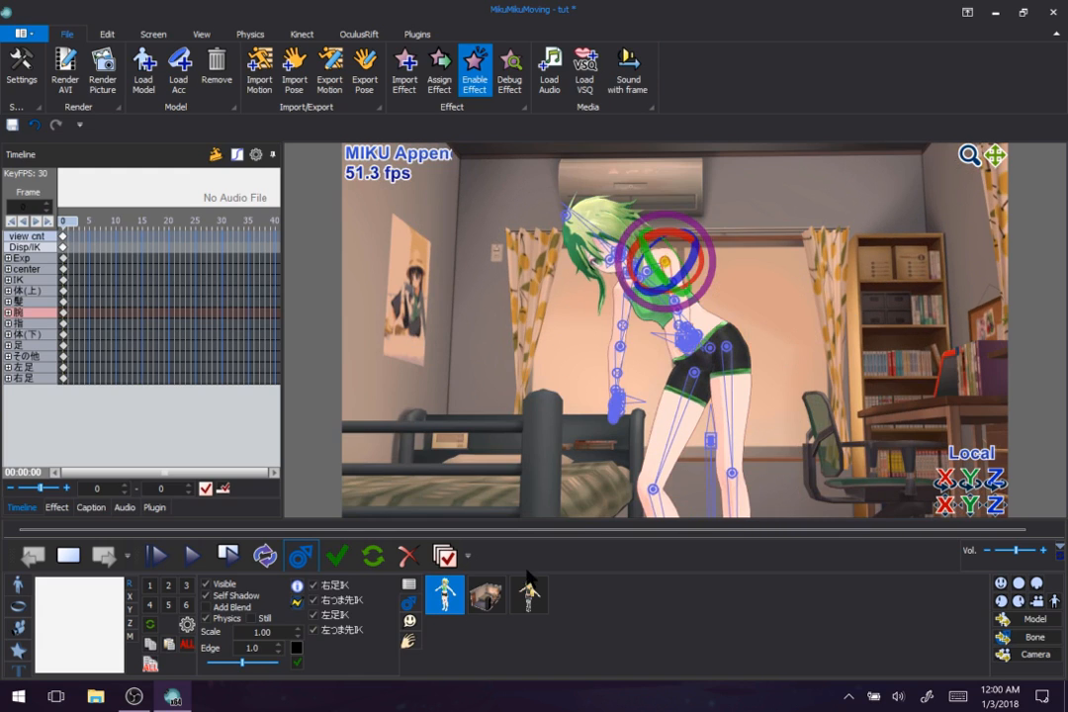
left_click(307, 559)
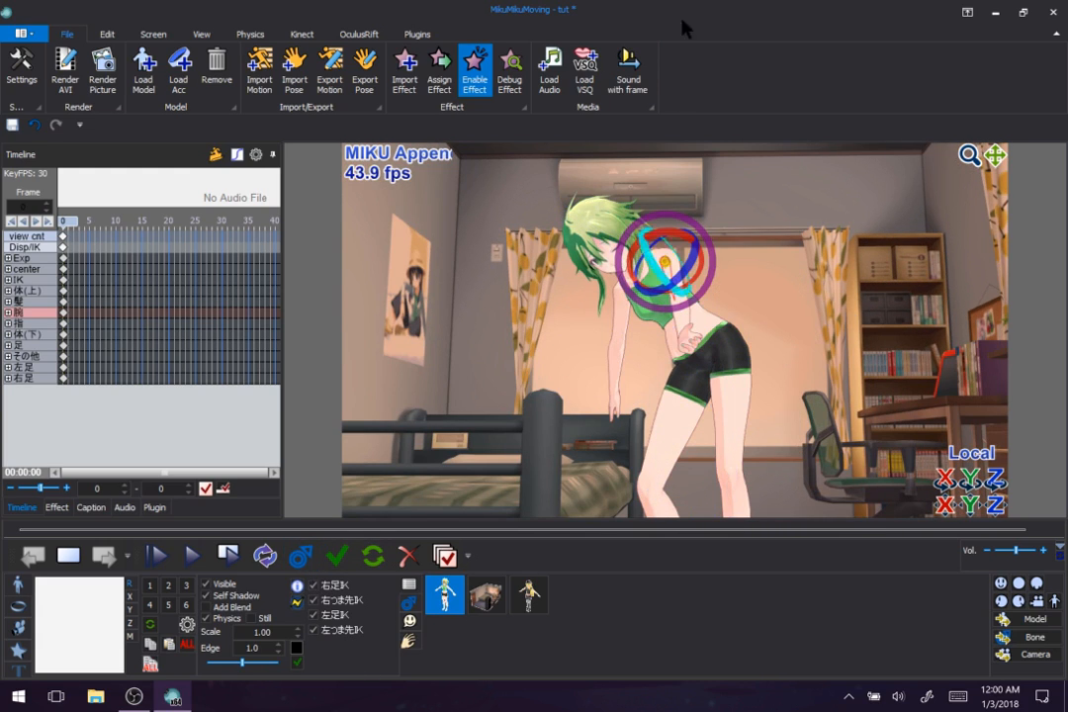
left_click(701, 396)
scroll(701, 395, "down", 3)
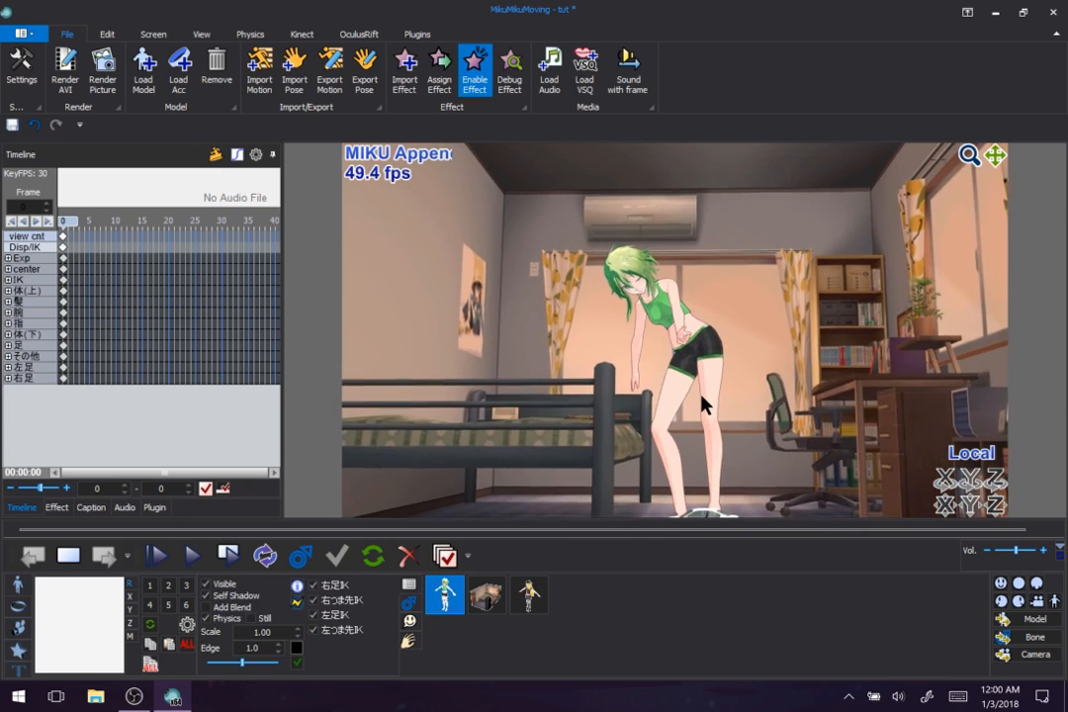
scroll(701, 396, "up", 1)
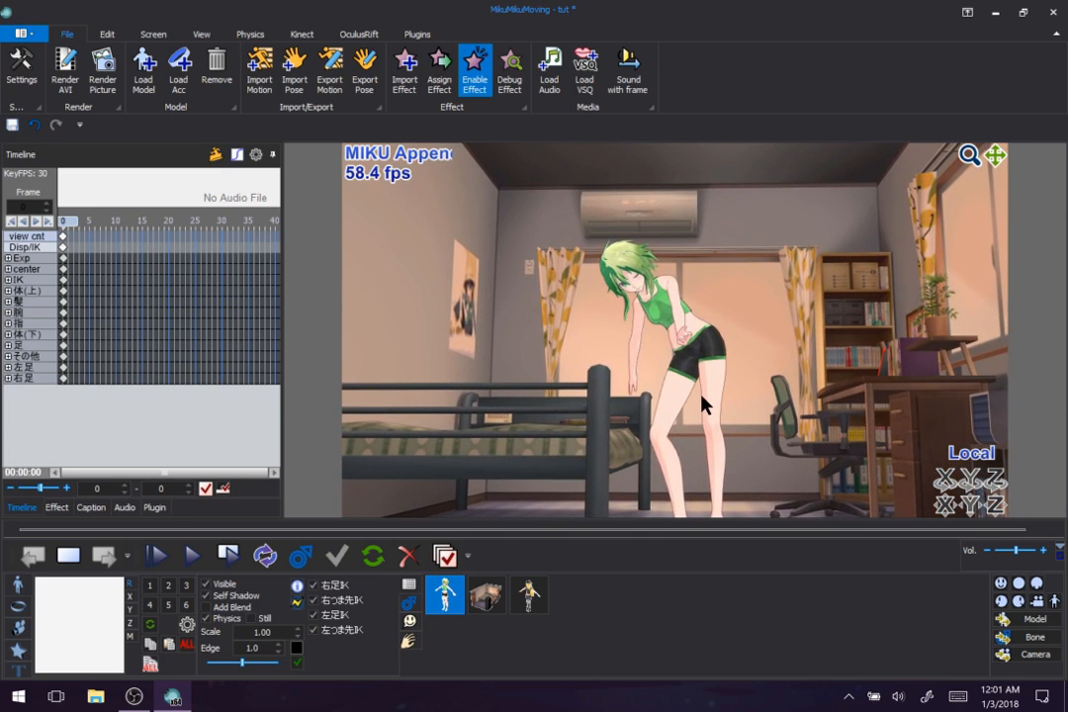
Save the current project and reopen the tut project file
left_click(65, 33)
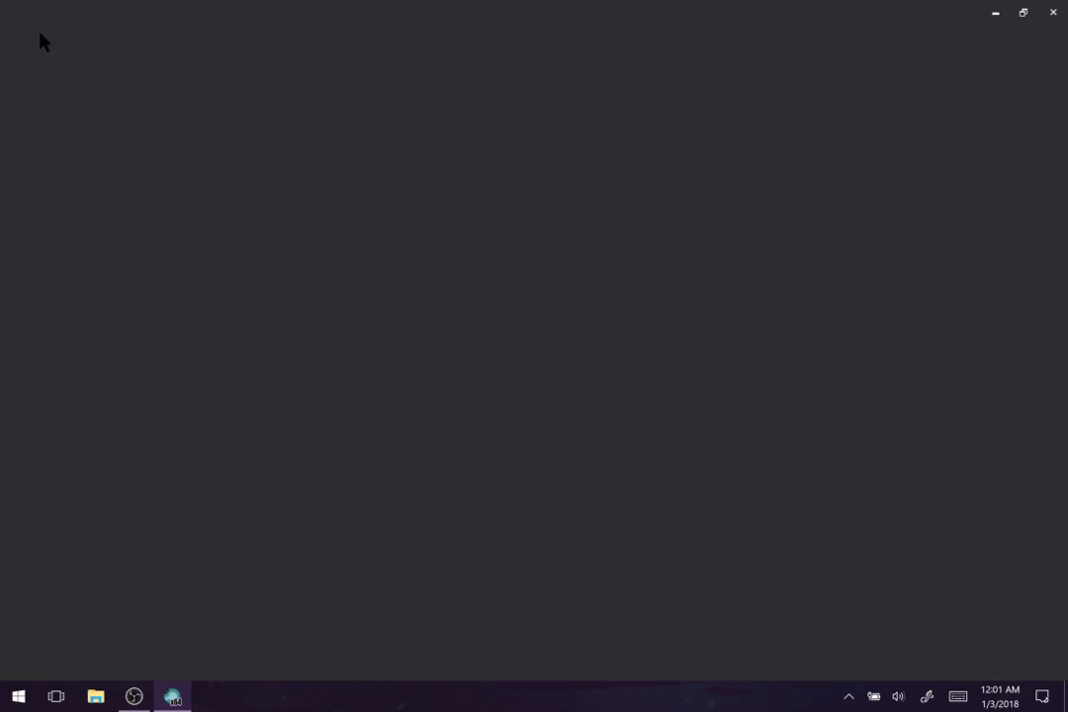
left_click(80, 217)
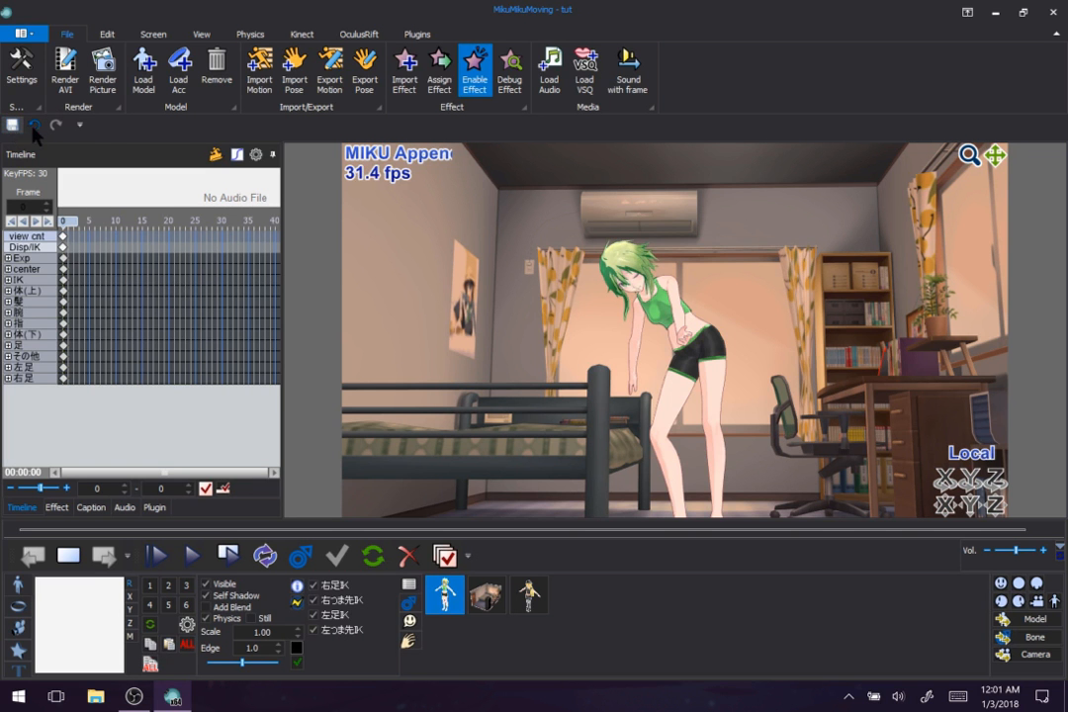
left_click(27, 35)
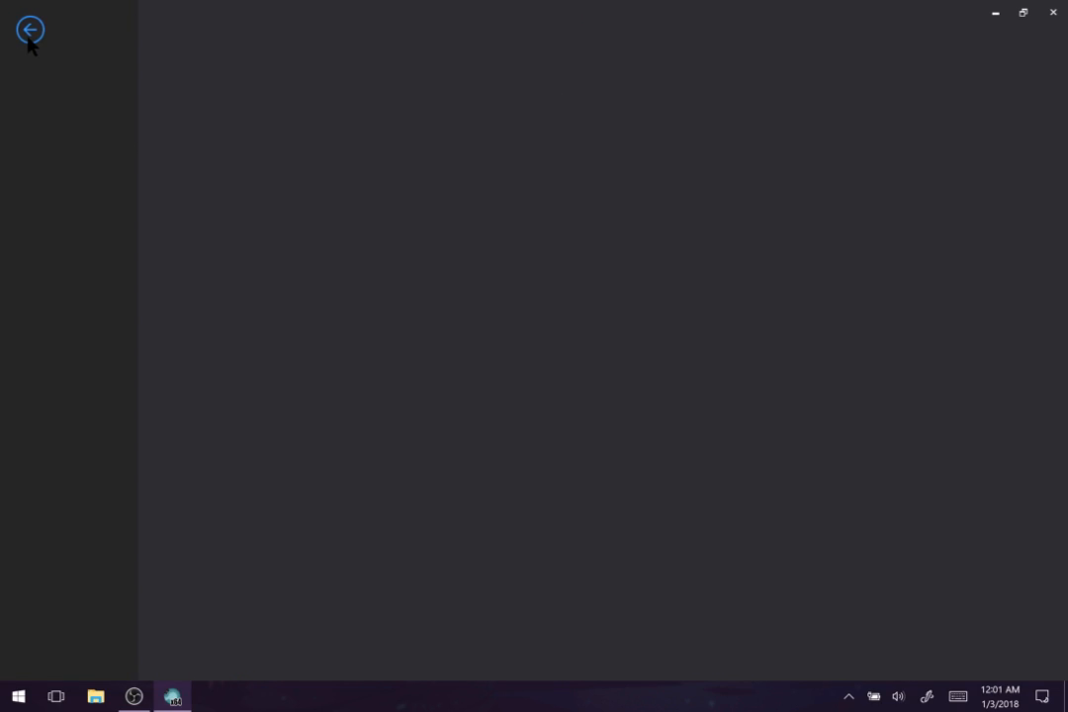
left_click(81, 171)
left_click(188, 146)
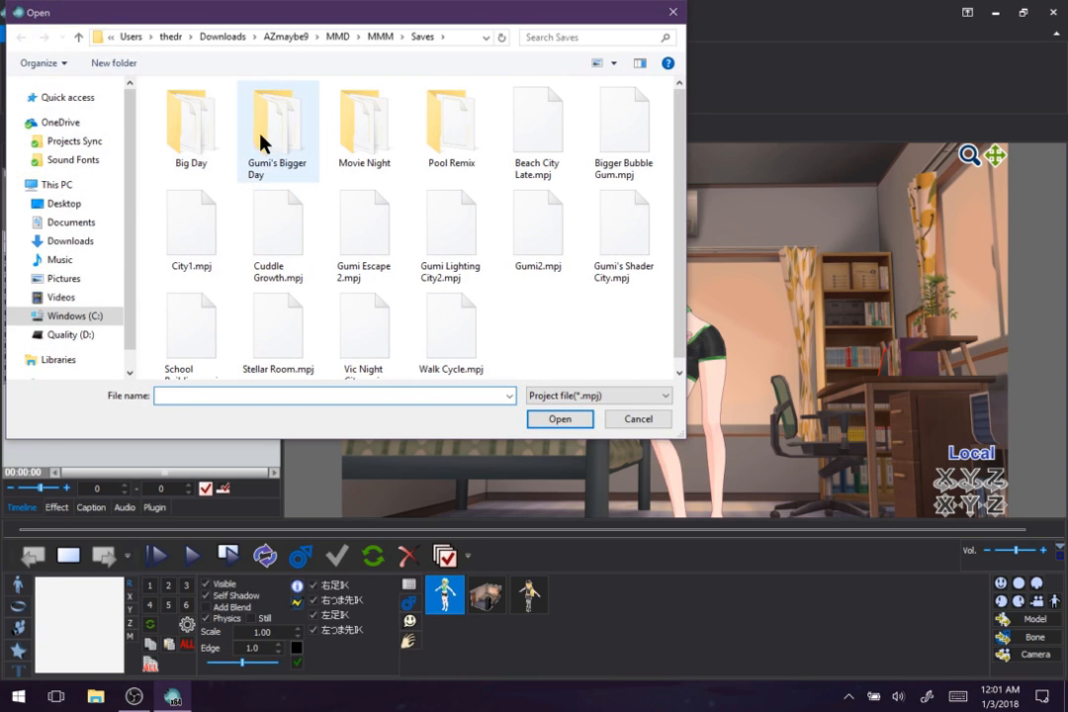
left_click(285, 37)
double_click(194, 246)
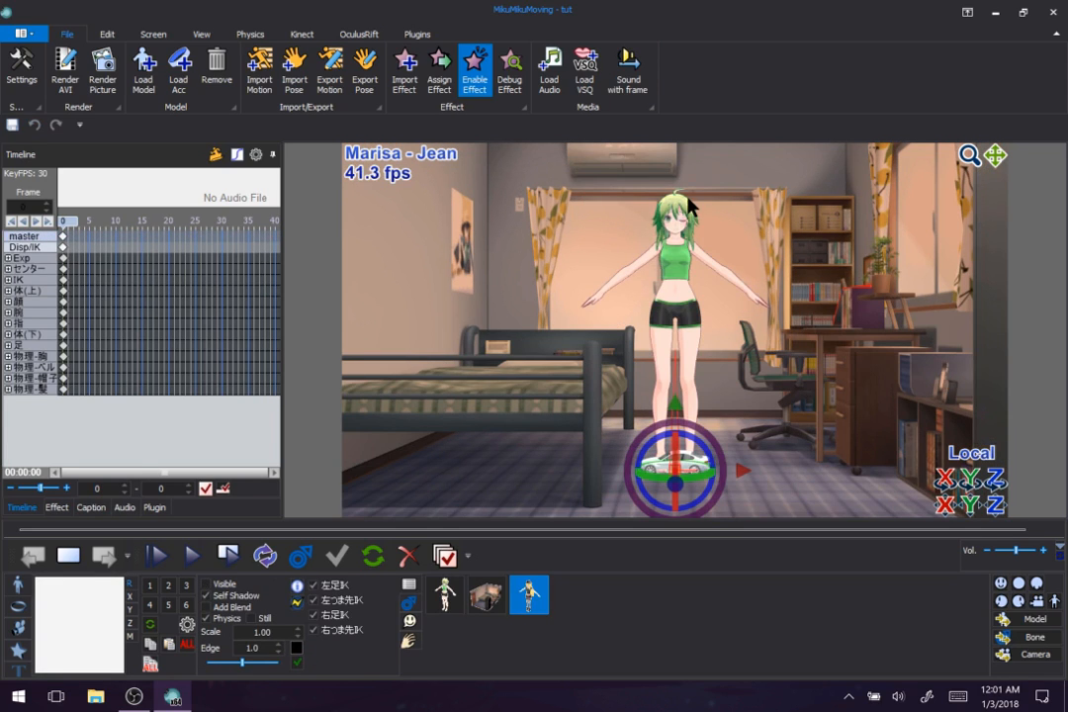
Frame the green-haired model's upper body and select all of Marisa - Jean's keyframes at frame 0
scroll(686, 209, "up", 5)
scroll(689, 206, "up", 2)
left_click_drag(995, 155, 997, 278)
scroll(776, 311, "up", 2)
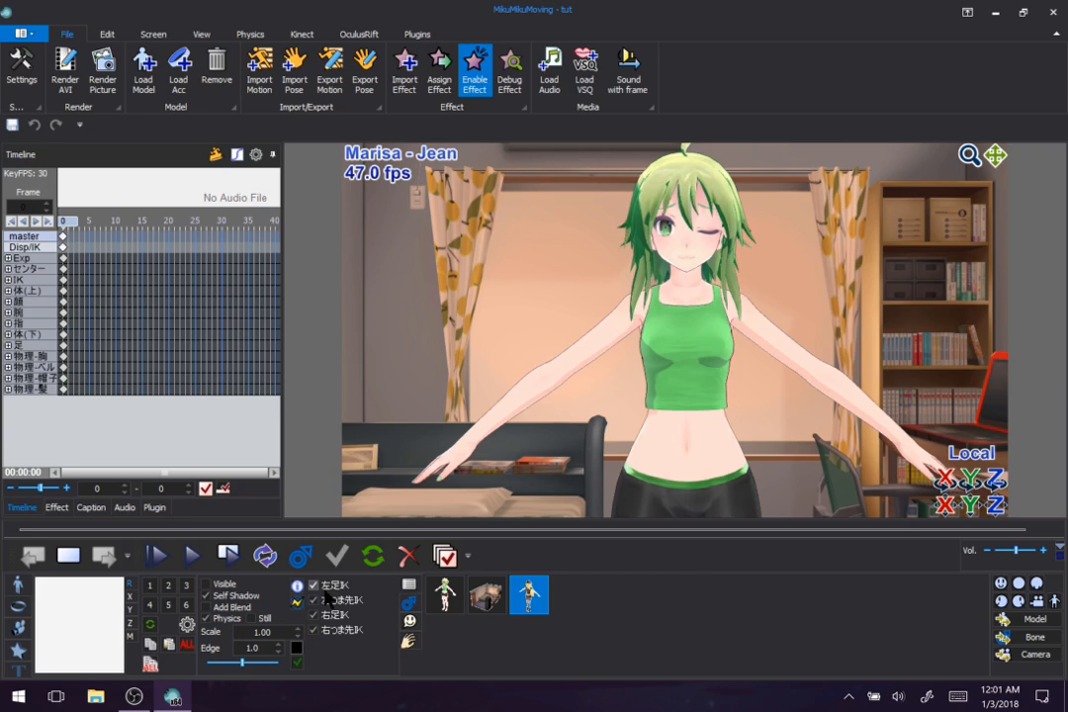
left_click_drag(168, 432, 45, 236)
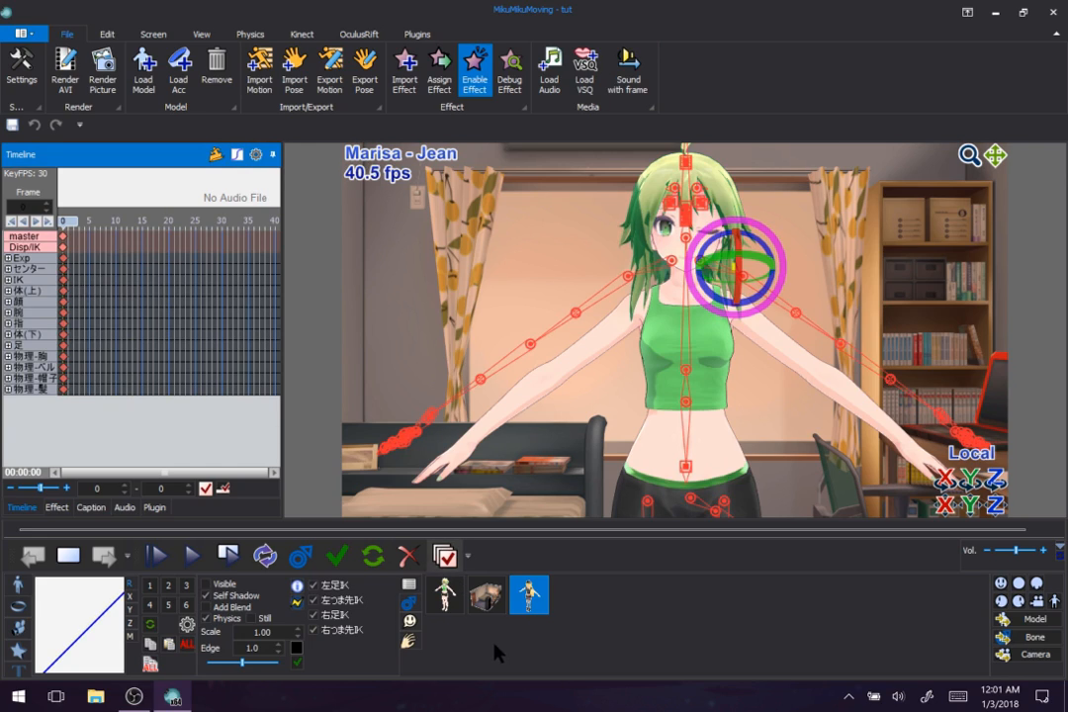
Switch to the MIKU Append model, select all her keyframes at frame 0, and clear the selection
left_click(439, 595)
left_click_drag(138, 321, 20, 224)
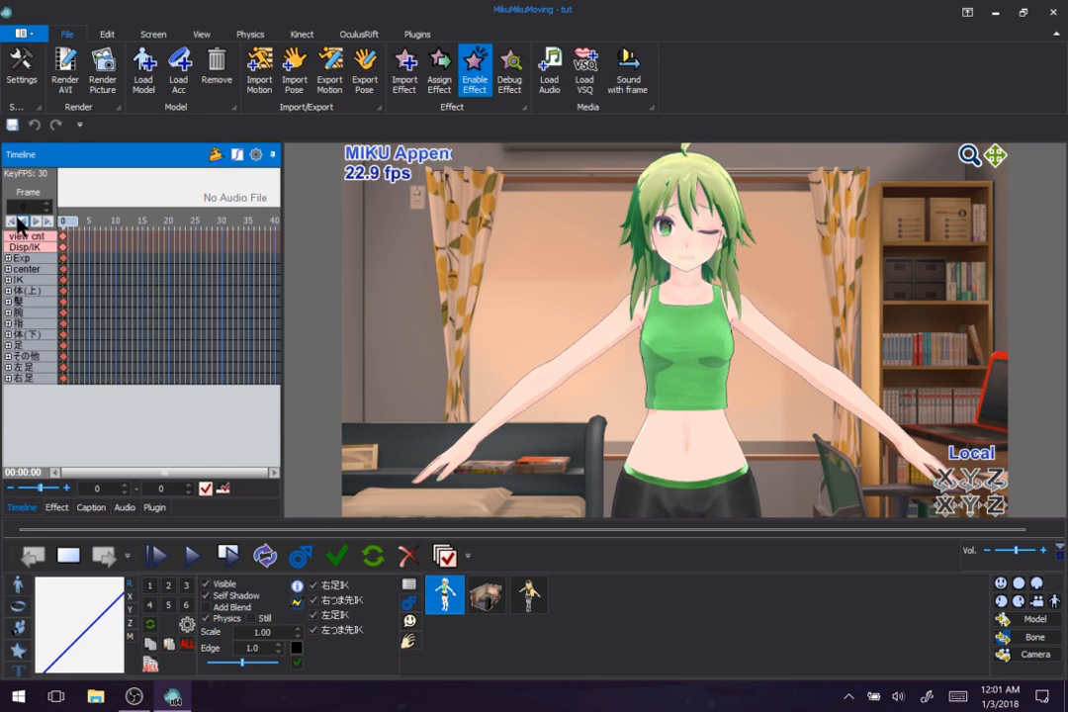
left_click(176, 313)
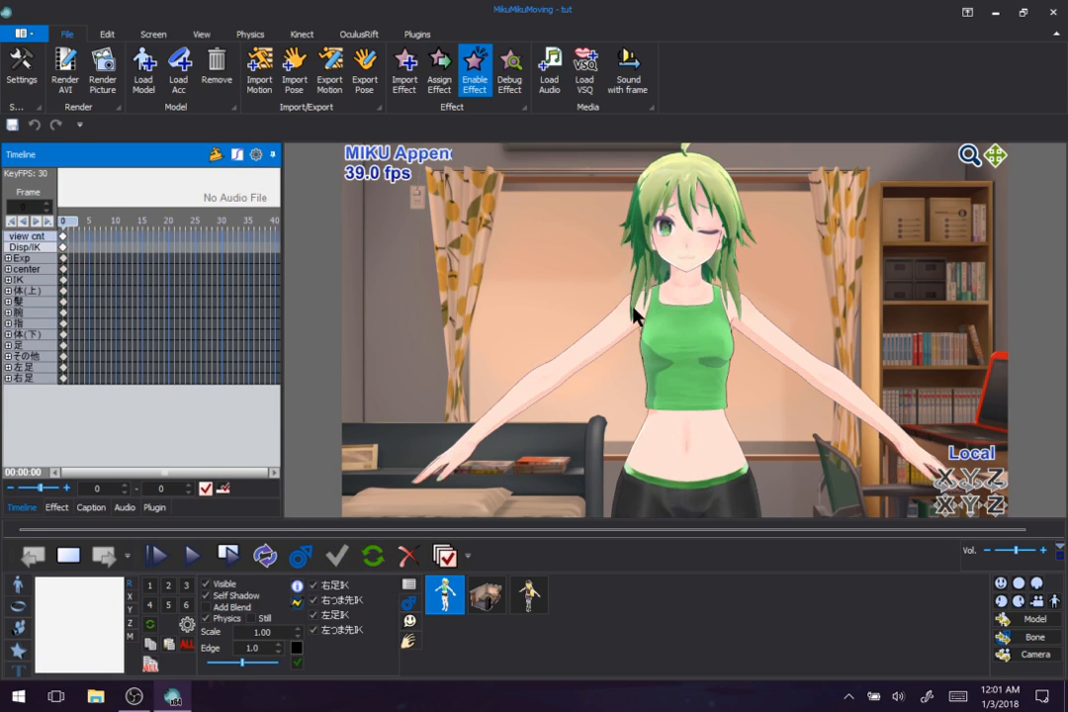
At frame 10, display MIKU Append's bones, rotate her right arm down toward her side, and register the arm's keyframe
left_click(116, 221)
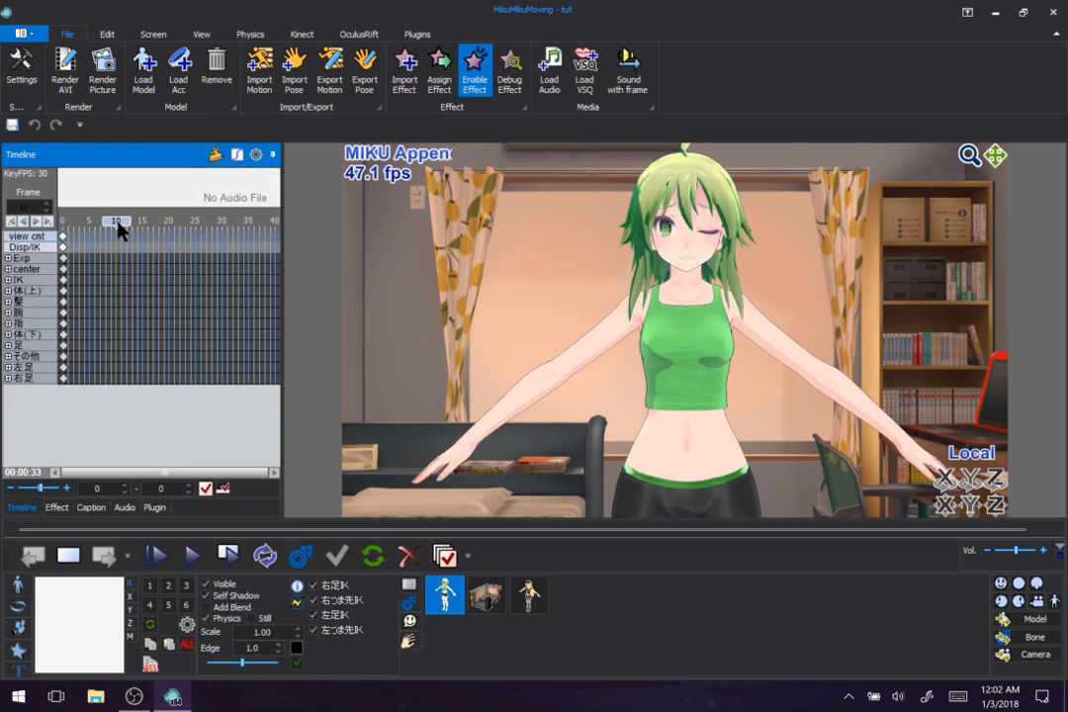
left_click(305, 559)
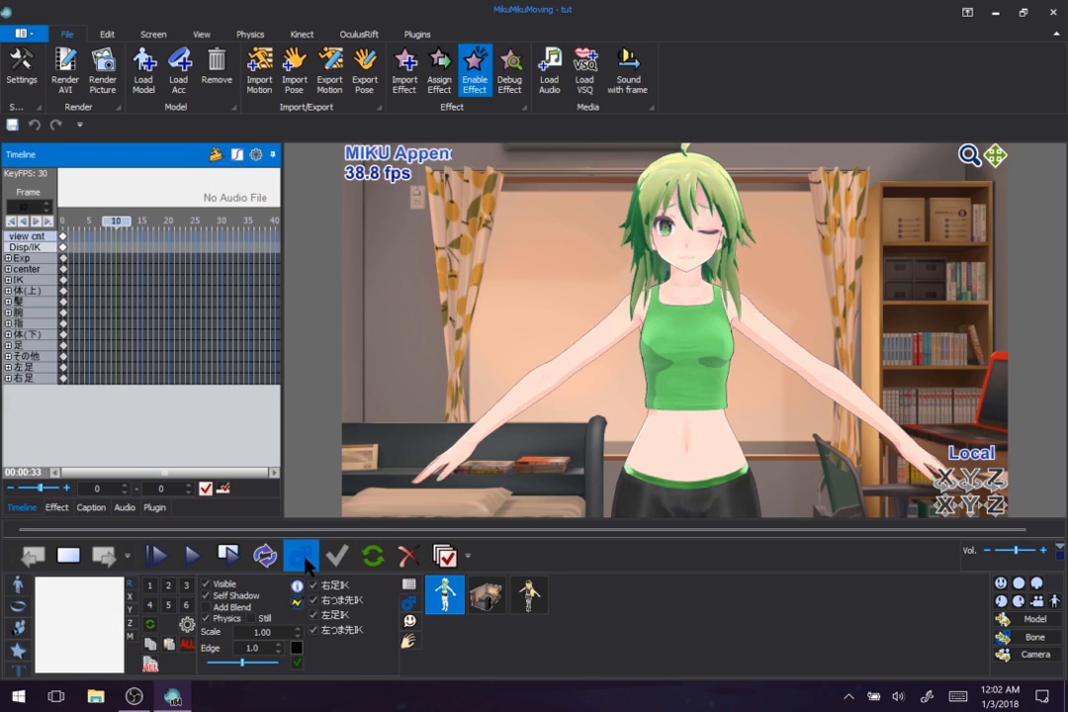
left_click(639, 312)
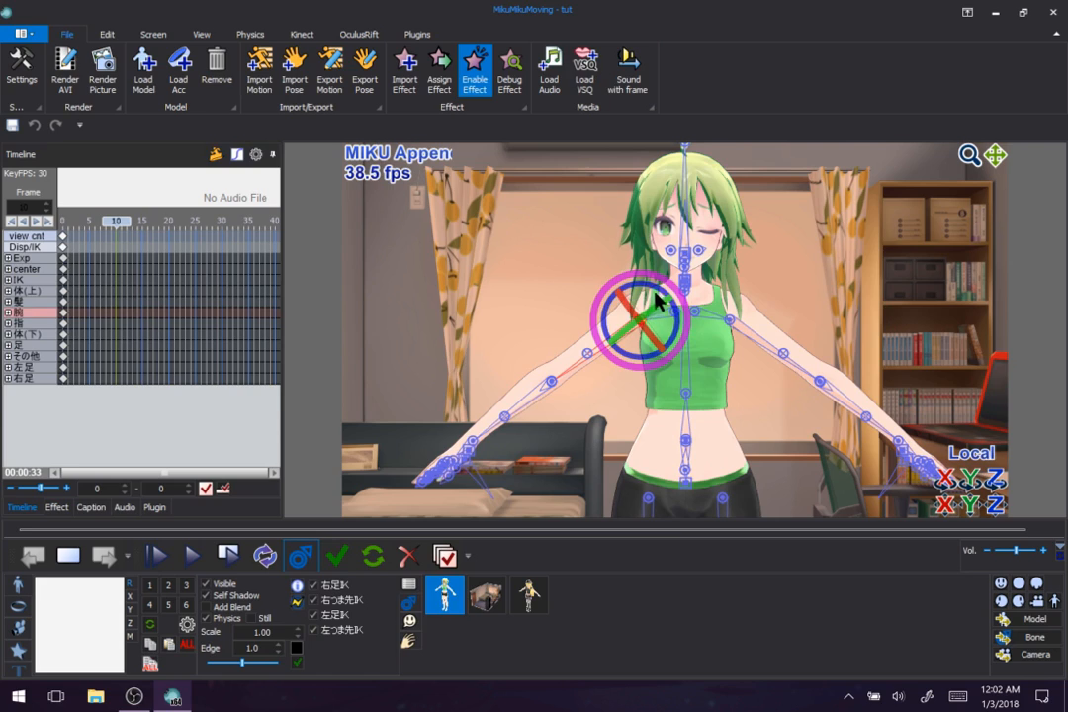
mouse_move(658, 292)
left_mouse_down()
mouse_move(658, 306)
mouse_move(655, 274)
left_mouse_up()
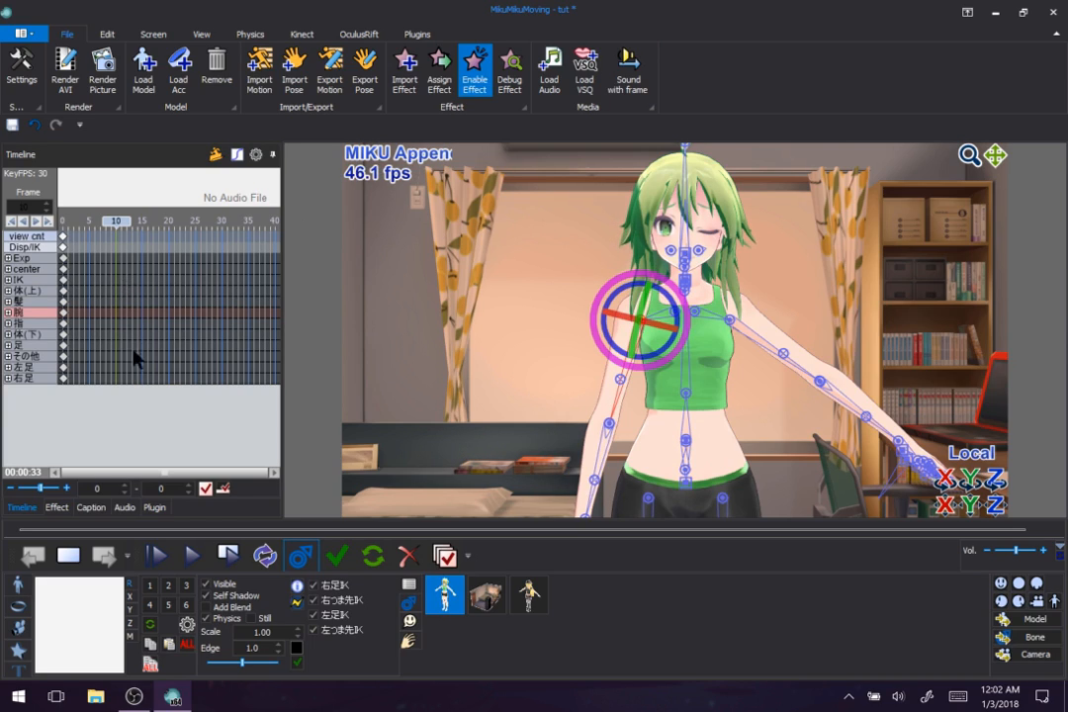
left_click(339, 558)
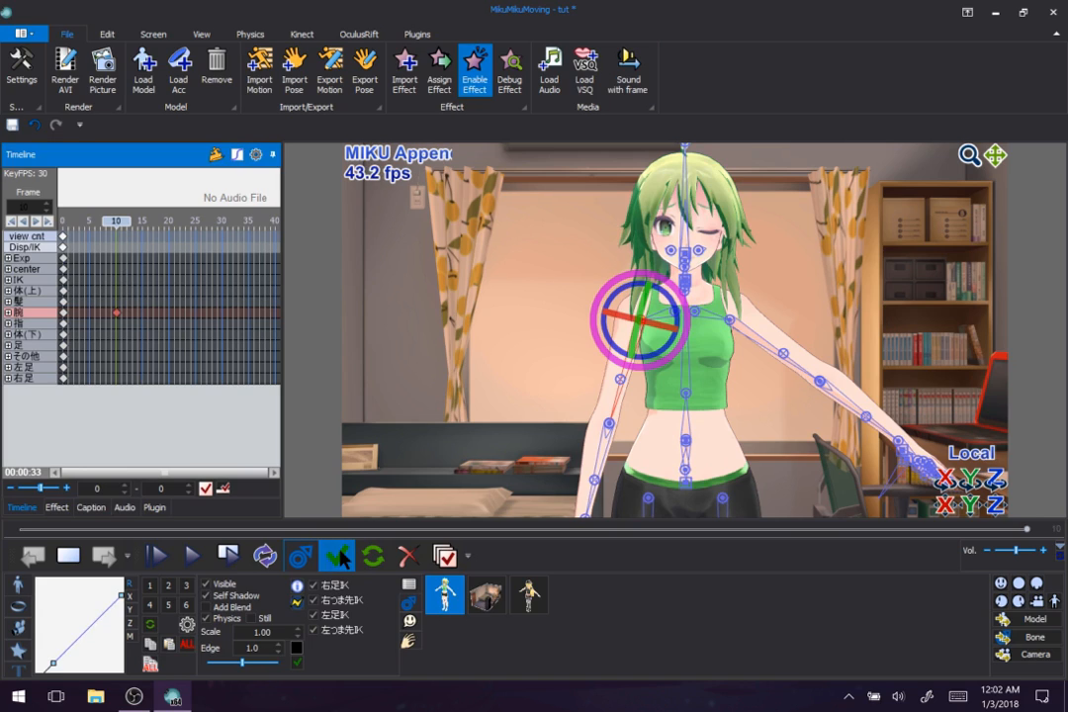
Examine the timeline's display frame groups and unassigned items in the Edit Display Frame dialog, and close it without changes
right_click(339, 548)
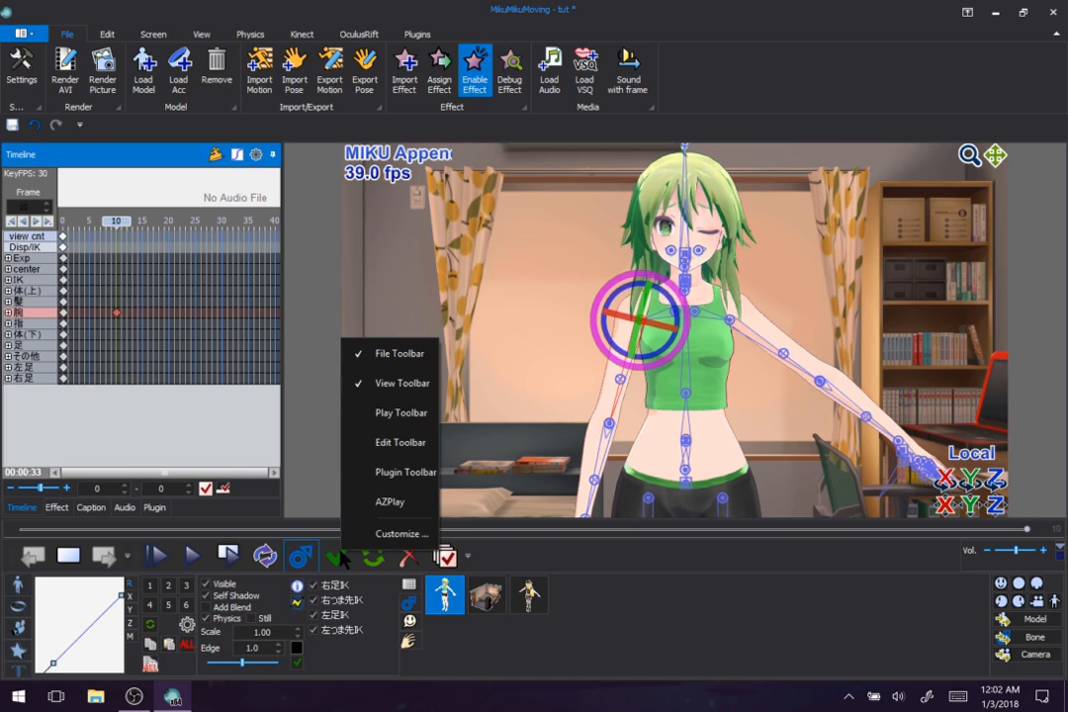
left_click(201, 458)
left_click(255, 154)
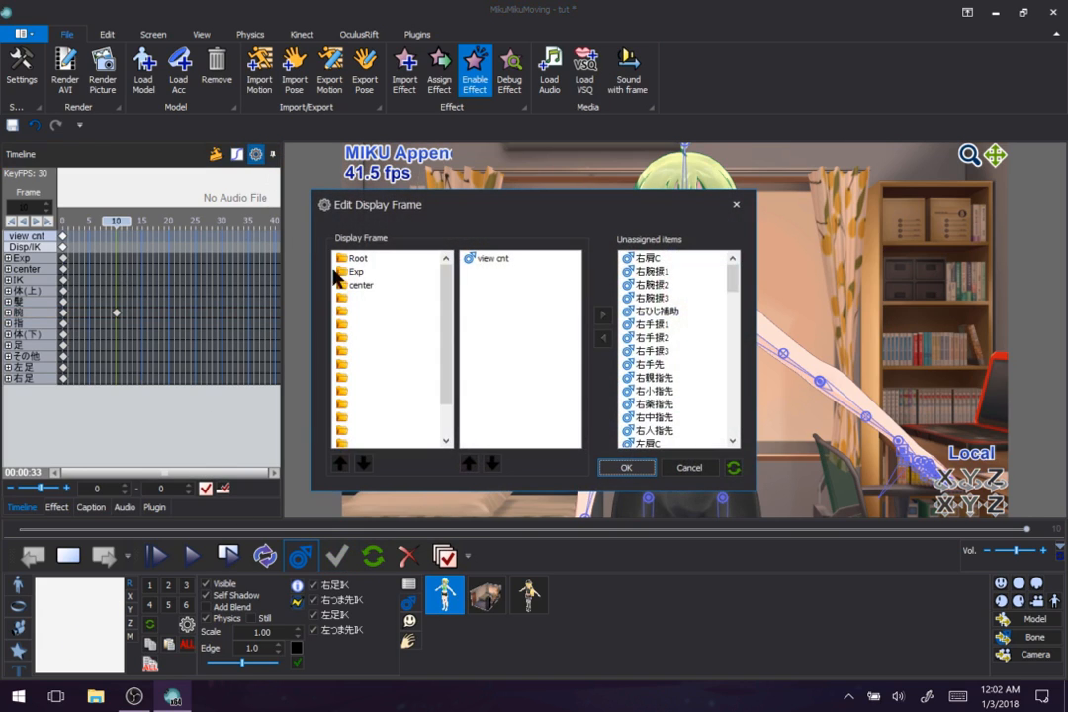
left_click(736, 203)
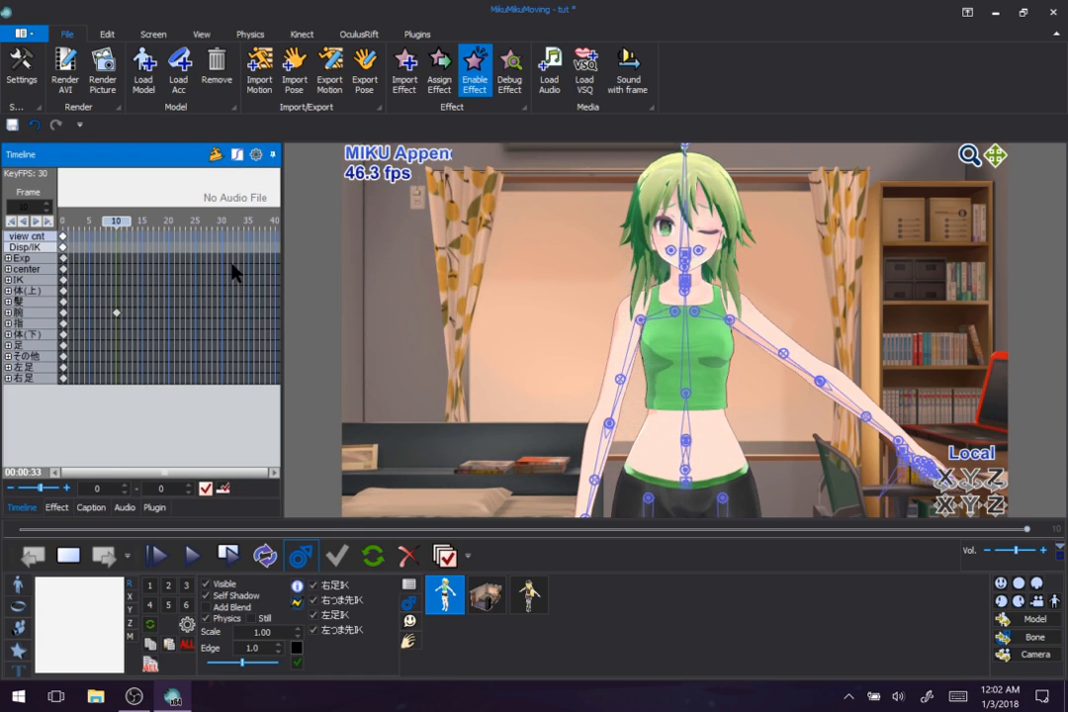